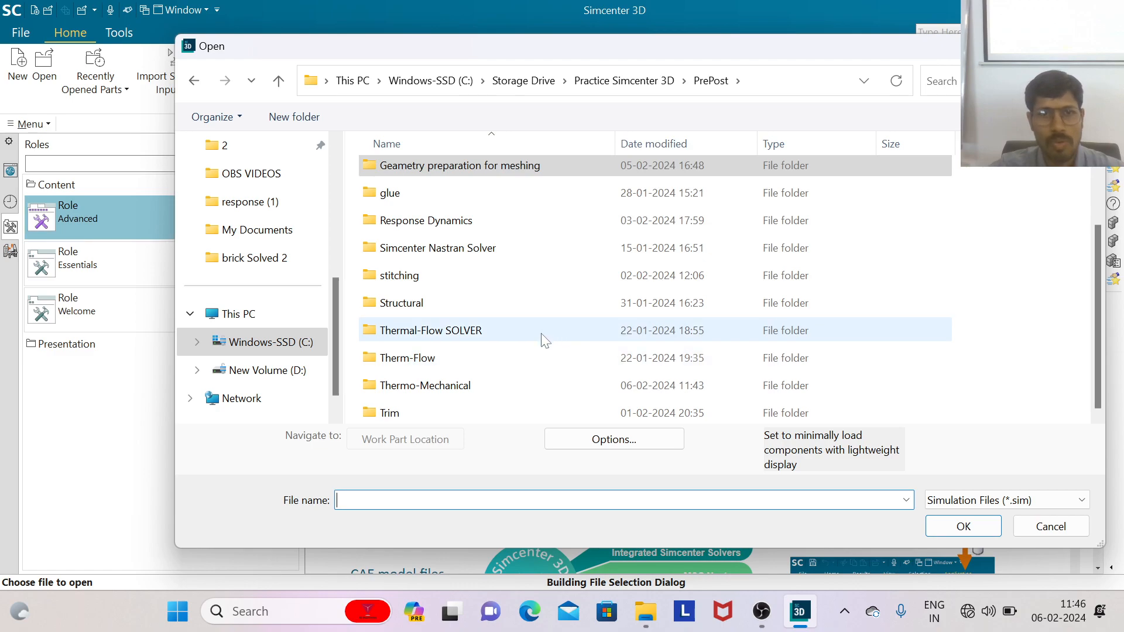
# Open the ExManifold part from the Thermo-Mechanical folder, listing all file types and setting the component load option to Fully Load
pyautogui.doubleClick(490, 383)
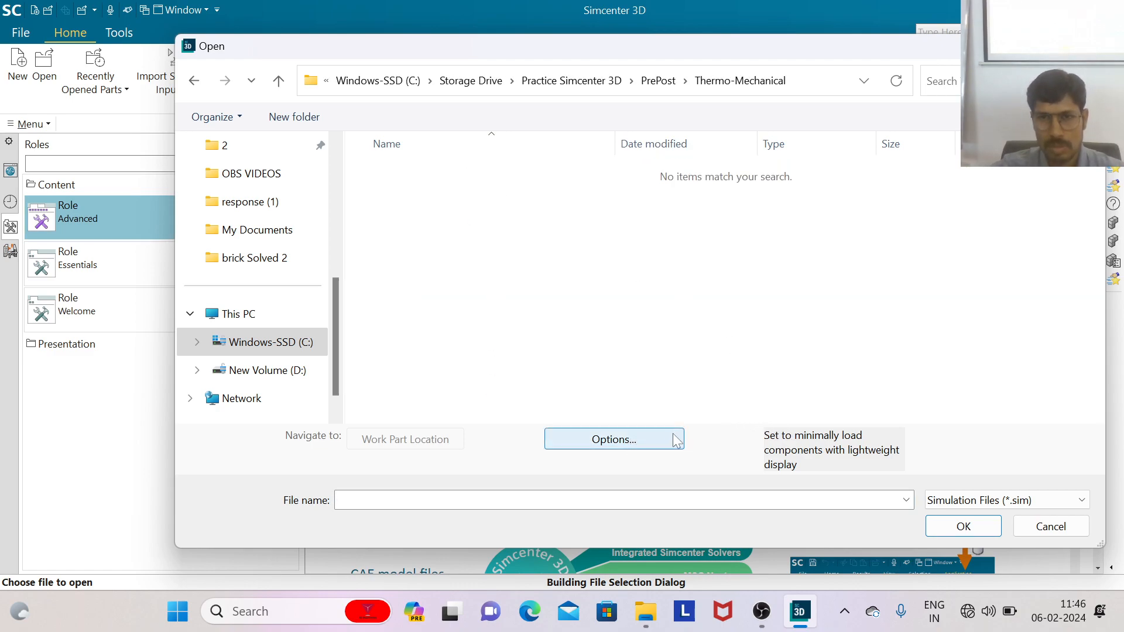
pyautogui.click(1069, 501)
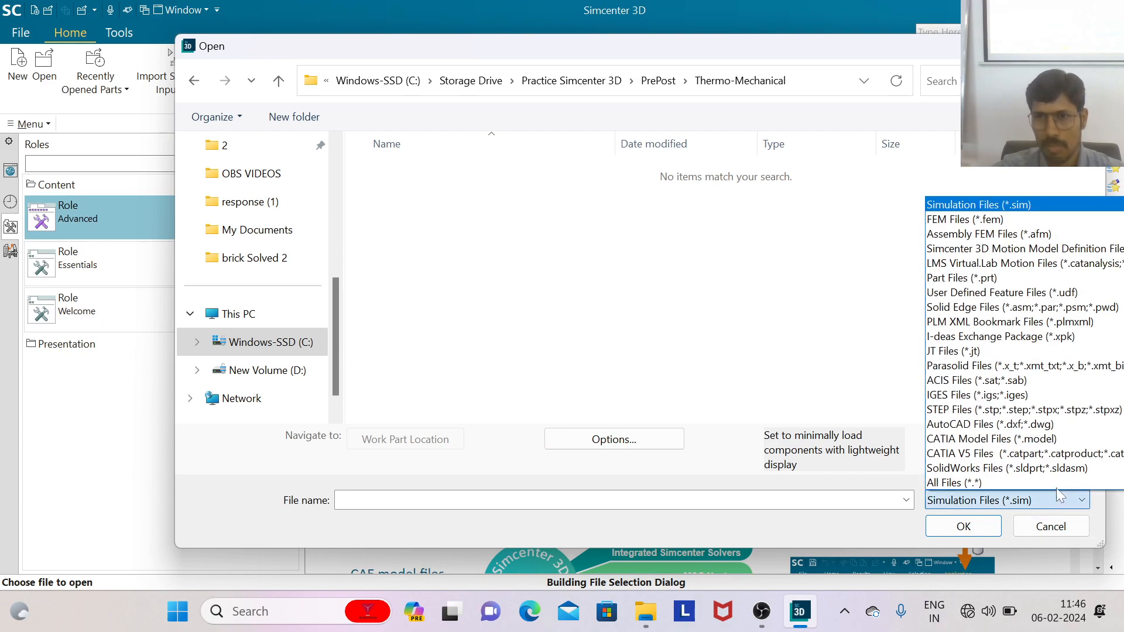
pyautogui.click(1034, 479)
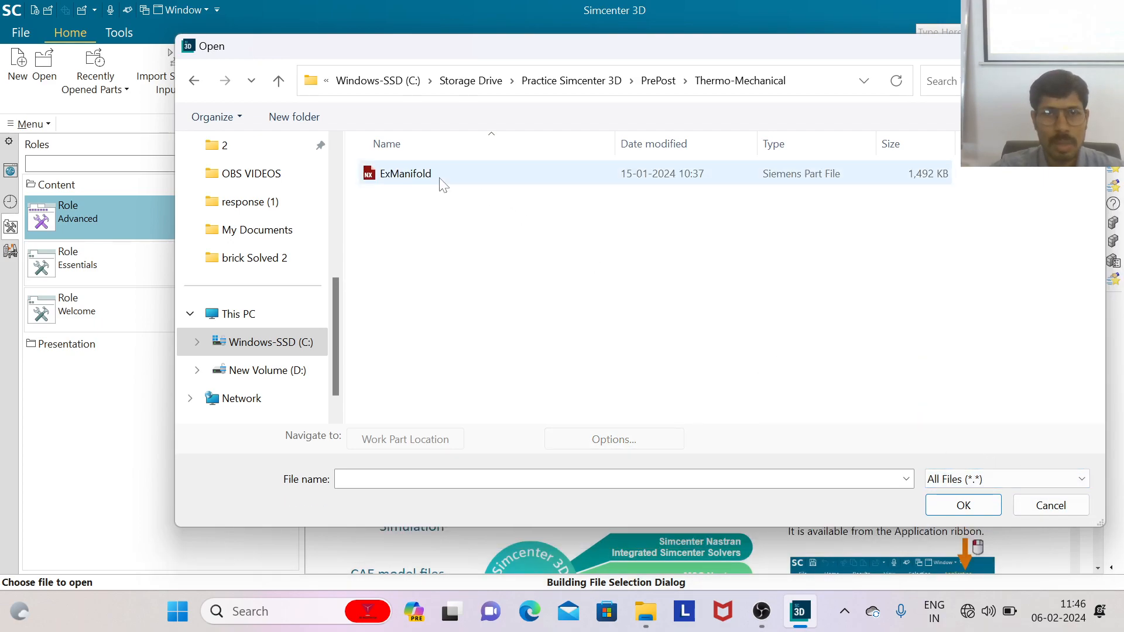
pyautogui.click(460, 173)
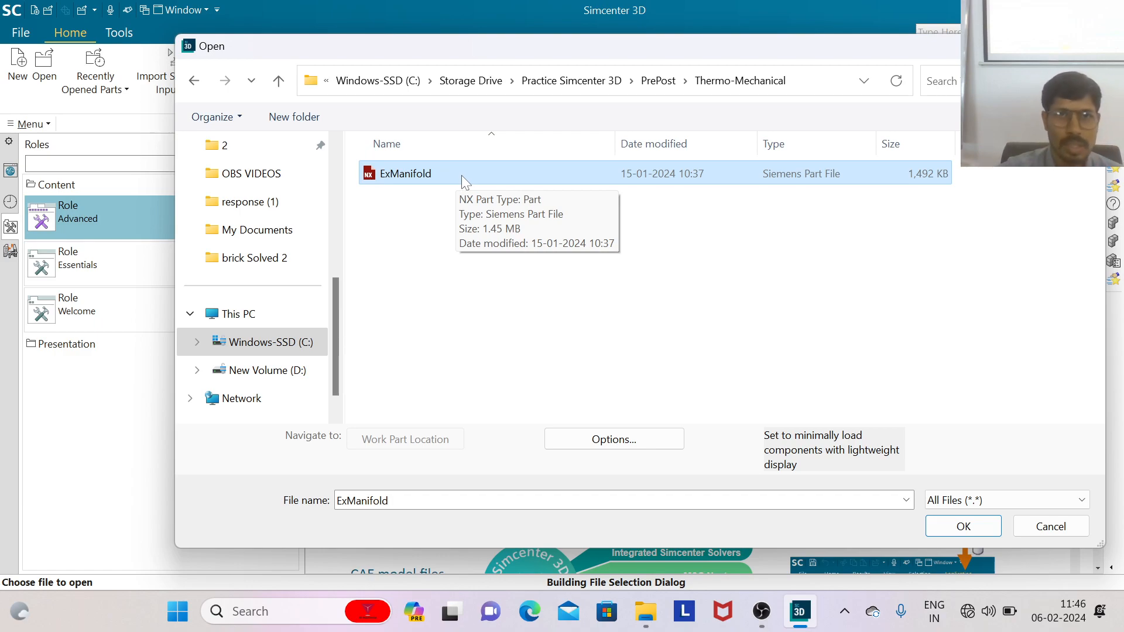
pyautogui.click(633, 442)
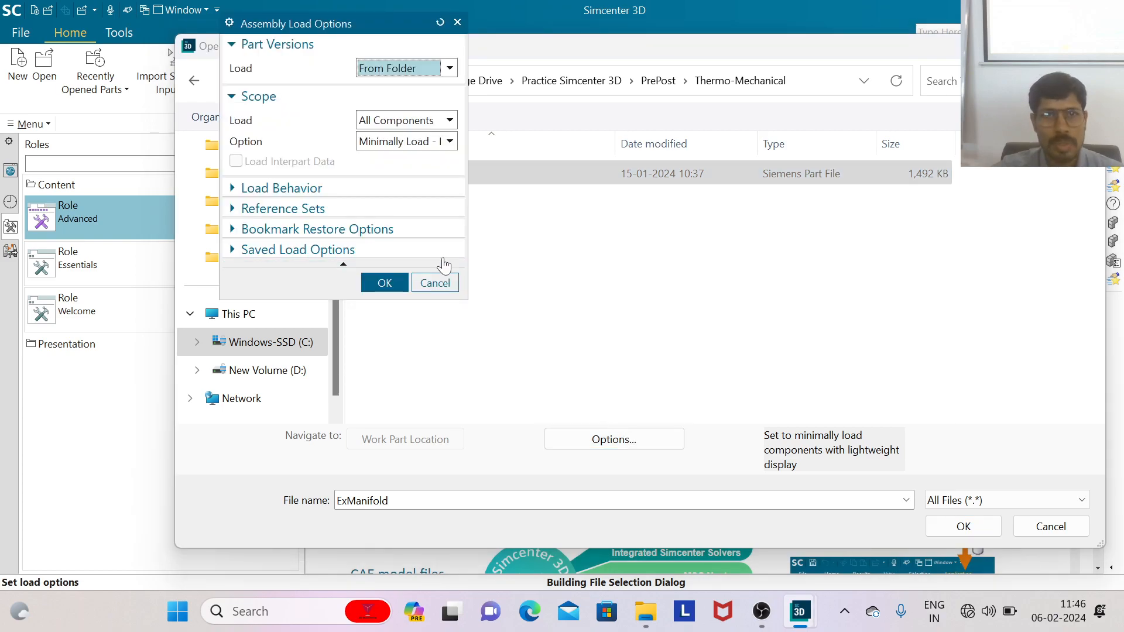
pyautogui.click(409, 142)
pyautogui.click(409, 158)
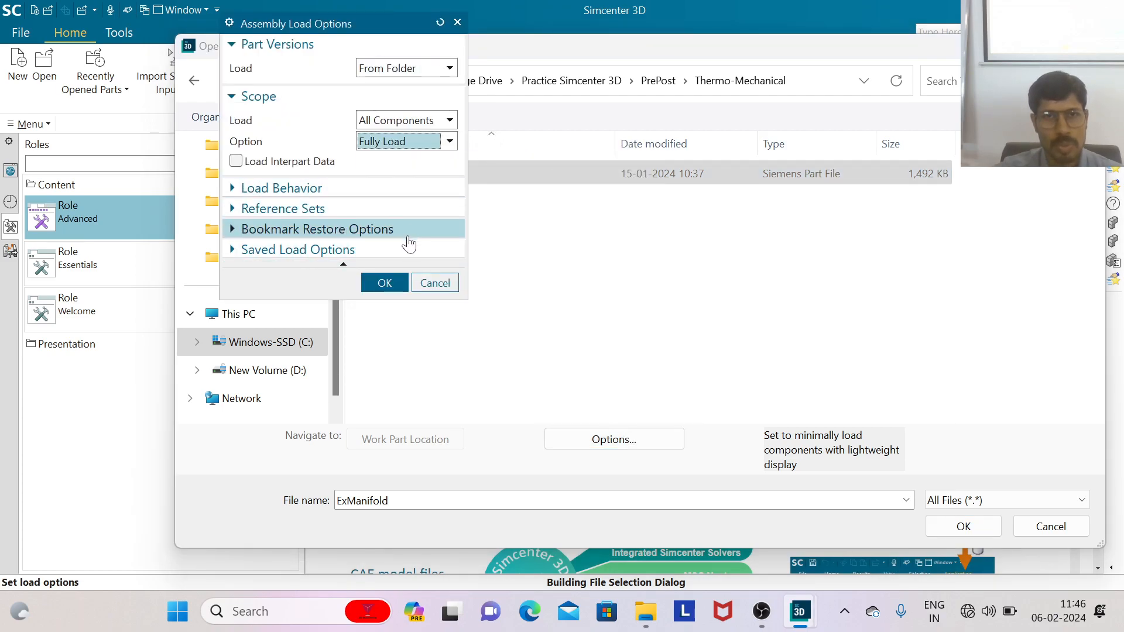
pyautogui.click(384, 284)
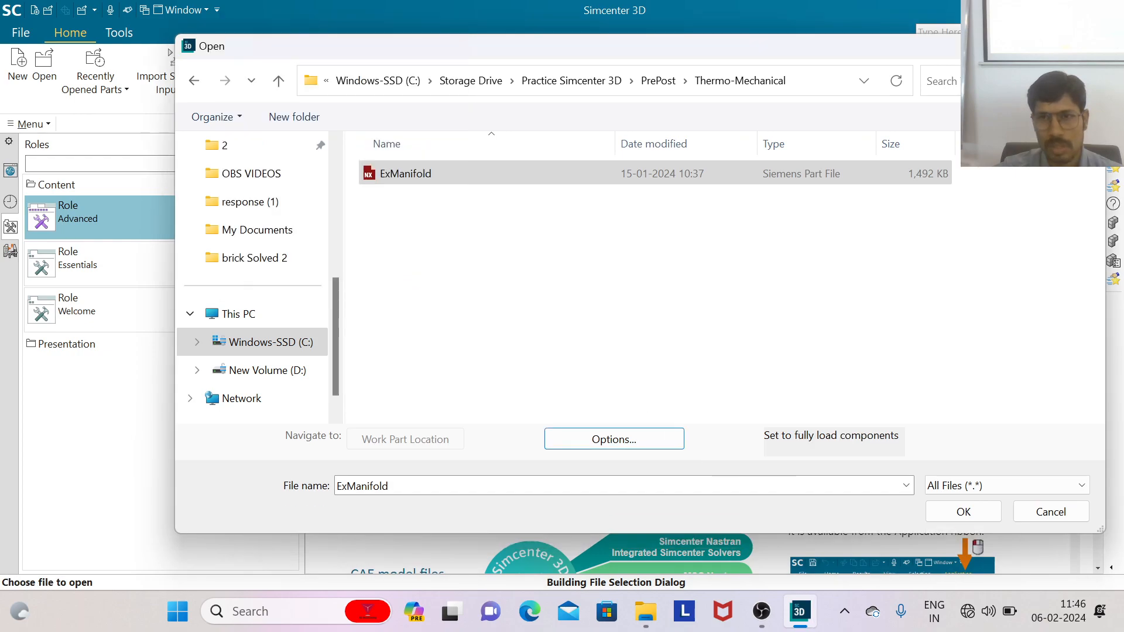
pyautogui.click(961, 513)
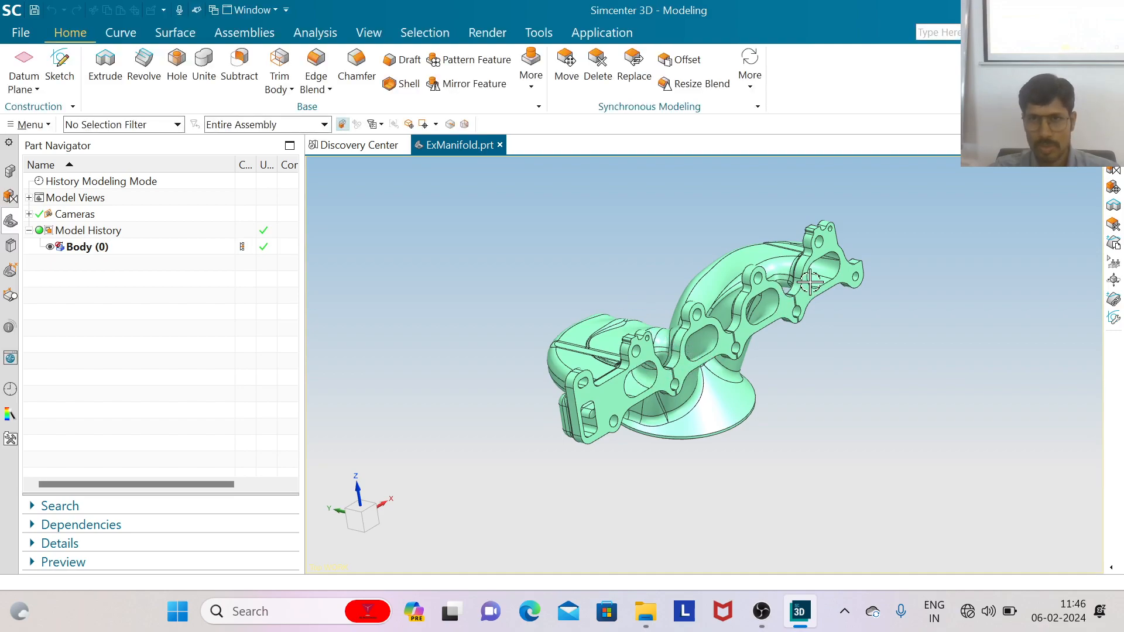
# Examine the exhaust manifold's geometry from several sides, including its flange ports, runners and flared outlet
pyautogui.scroll(1, 753, 296)
pyautogui.moveTo(835, 408); pyautogui.dragTo(694, 327, button='middle')
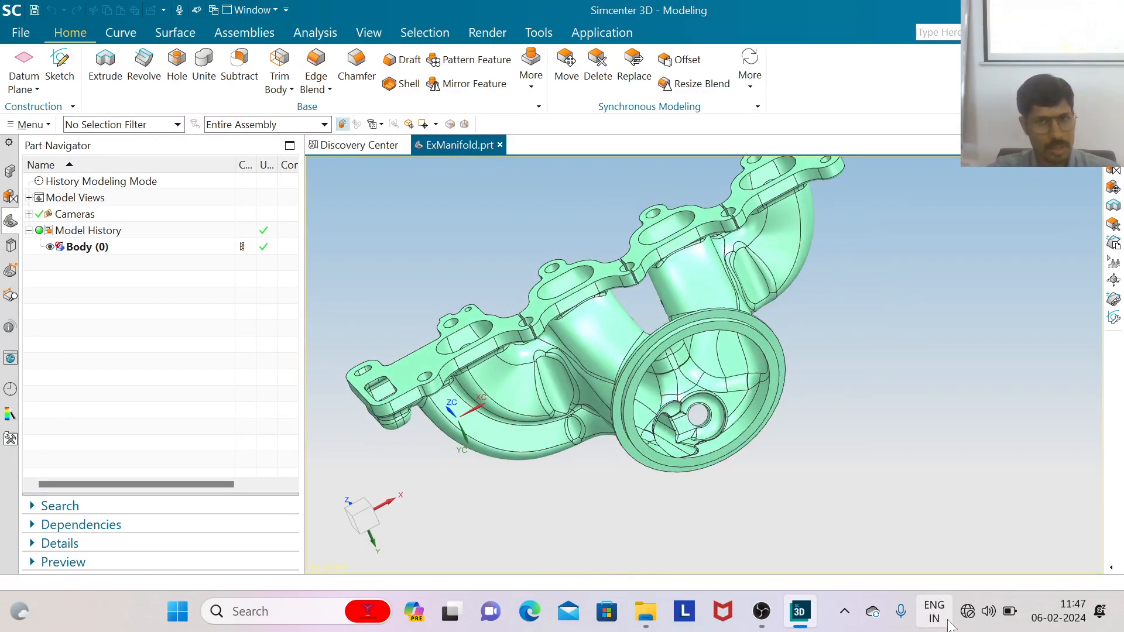
pyautogui.moveTo(735, 395); pyautogui.dragTo(890, 362, button='middle')
pyautogui.scroll(2, 741, 365)
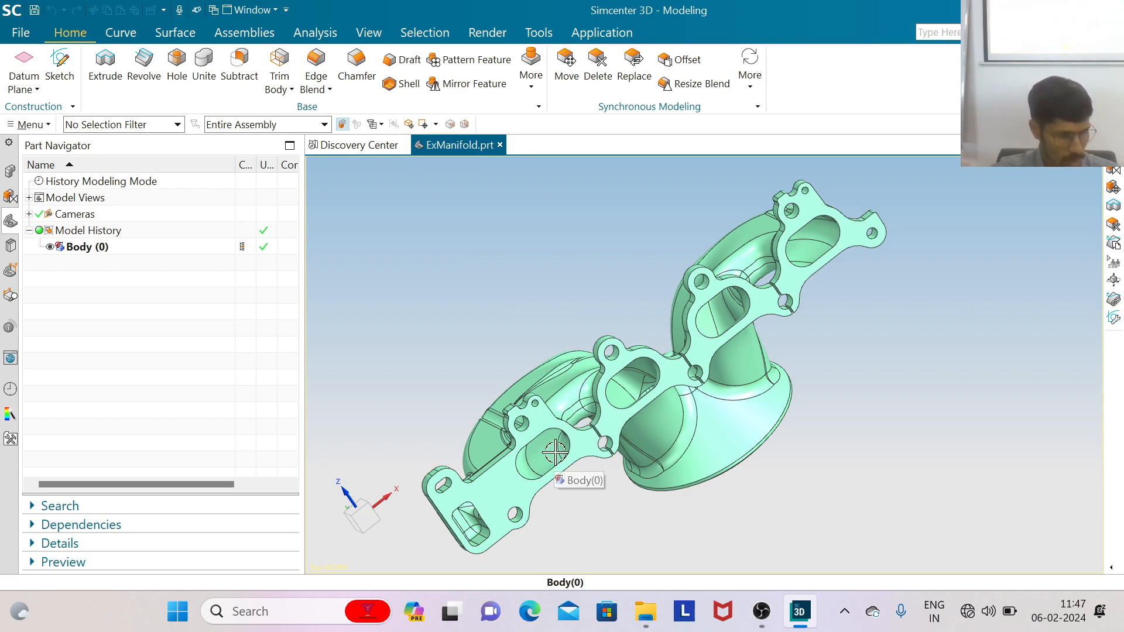
pyautogui.scroll(2, 549, 449)
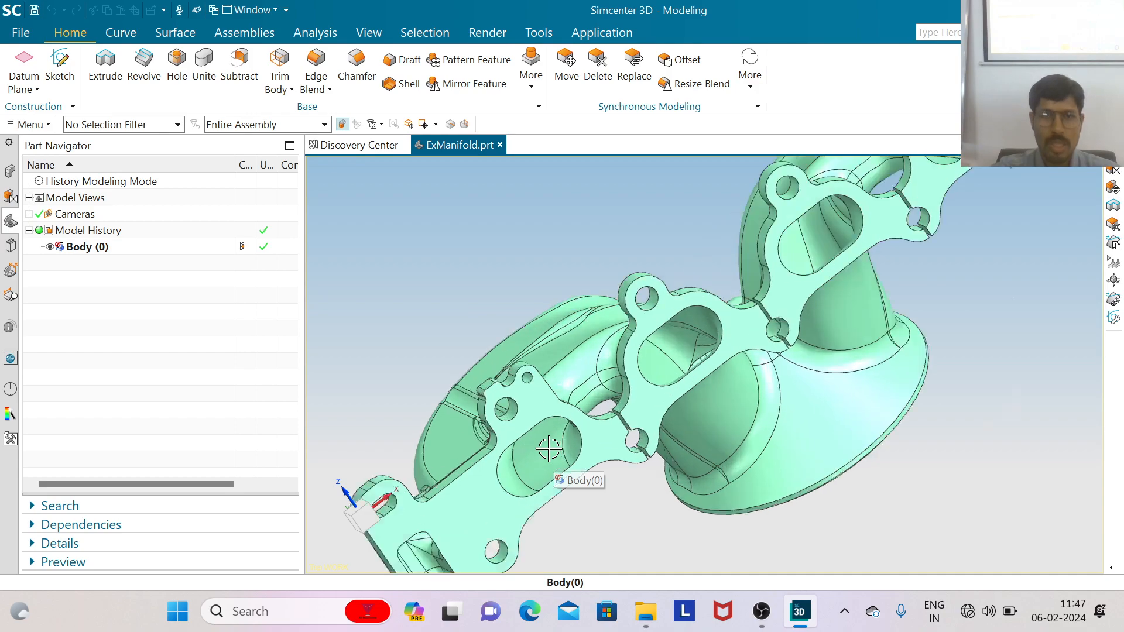
pyautogui.scroll(1, 548, 449)
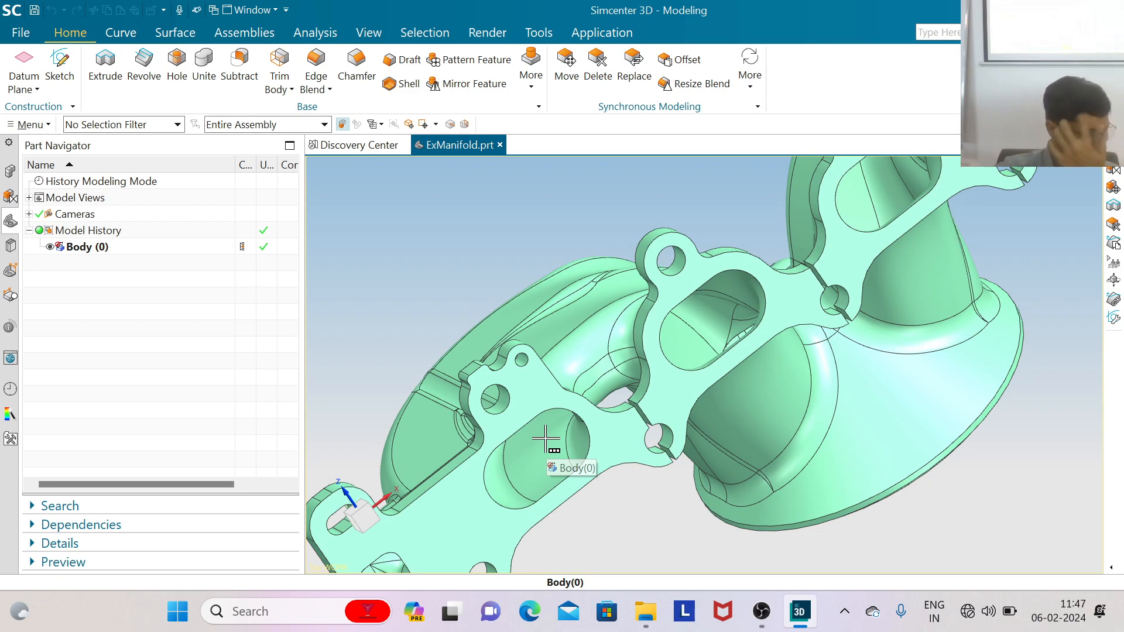
pyautogui.scroll(-2, 546, 440)
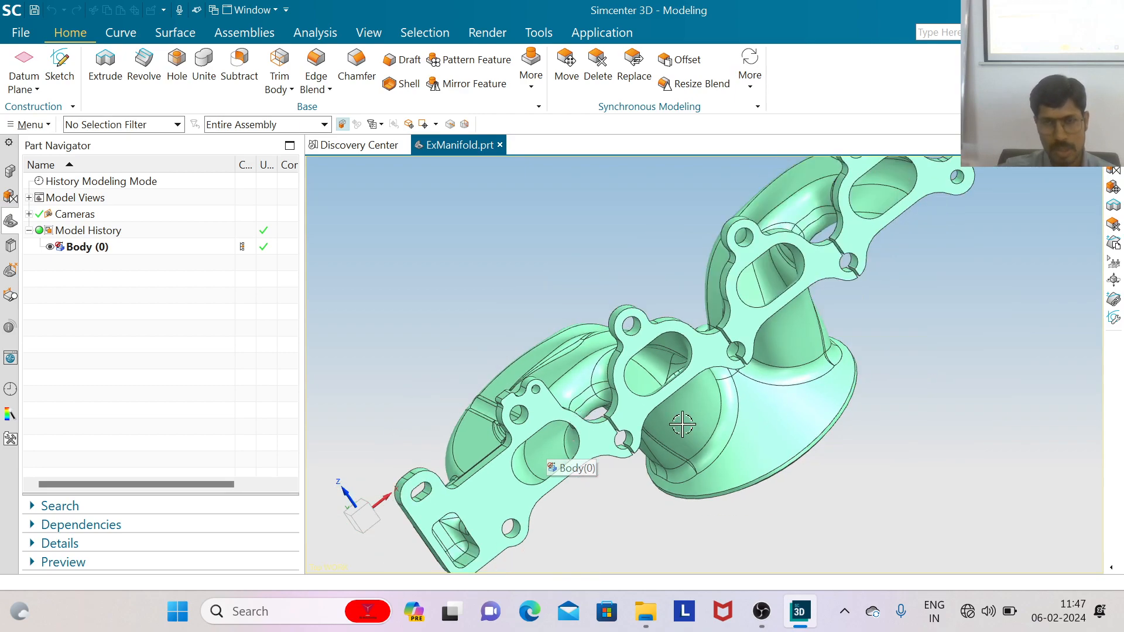
pyautogui.scroll(-1, 783, 397)
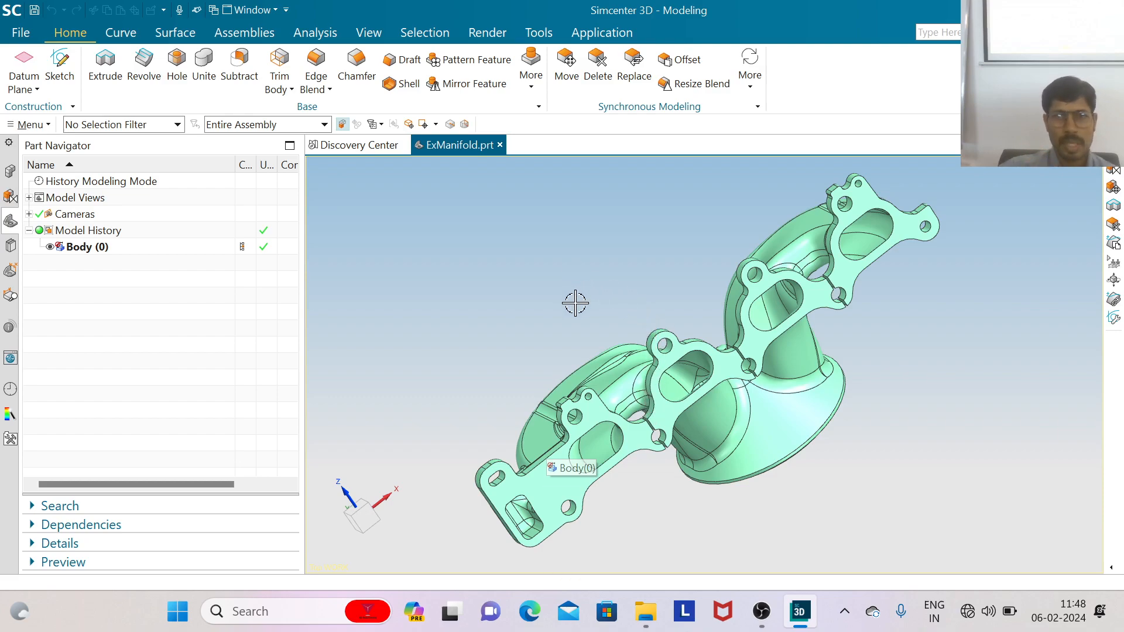
pyautogui.scroll(-2, 574, 300)
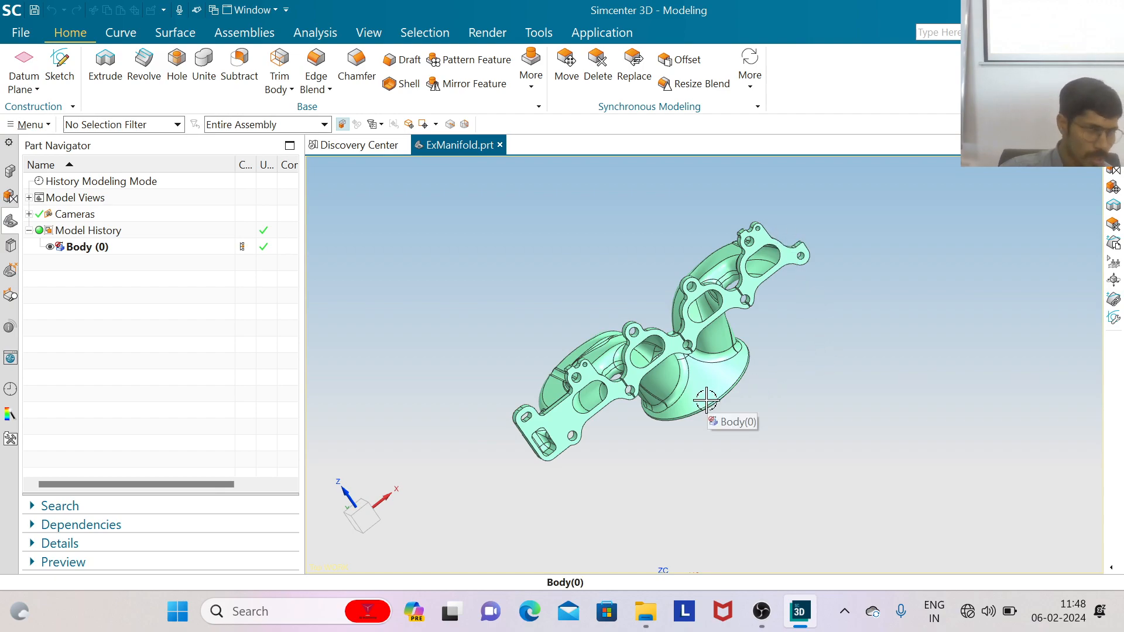
pyautogui.scroll(3, 710, 402)
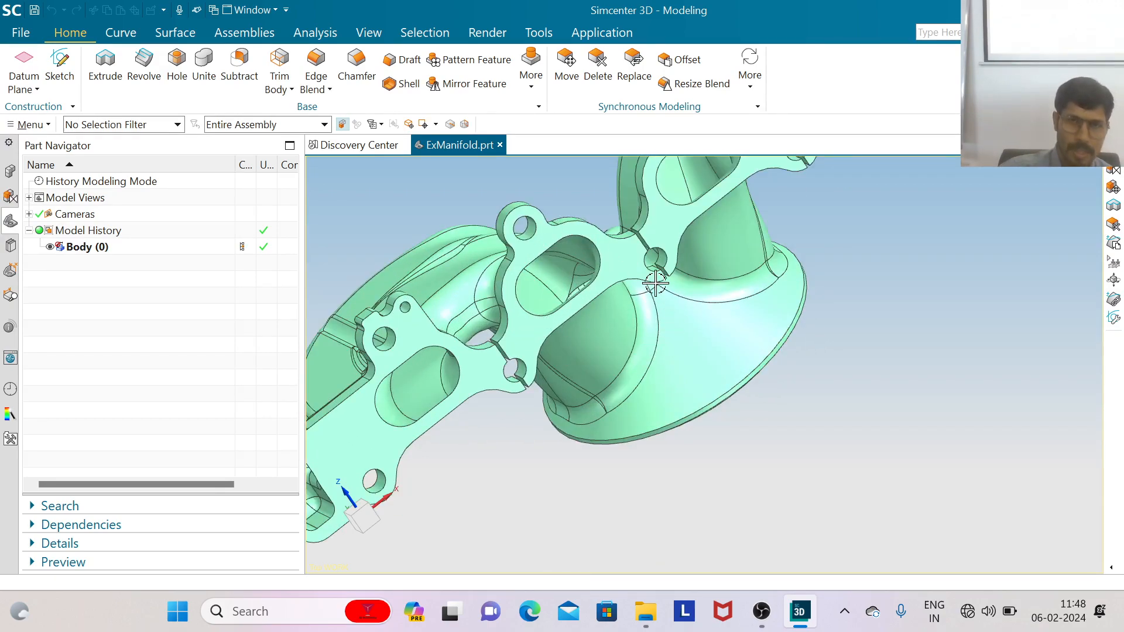
pyautogui.scroll(-3, 679, 363)
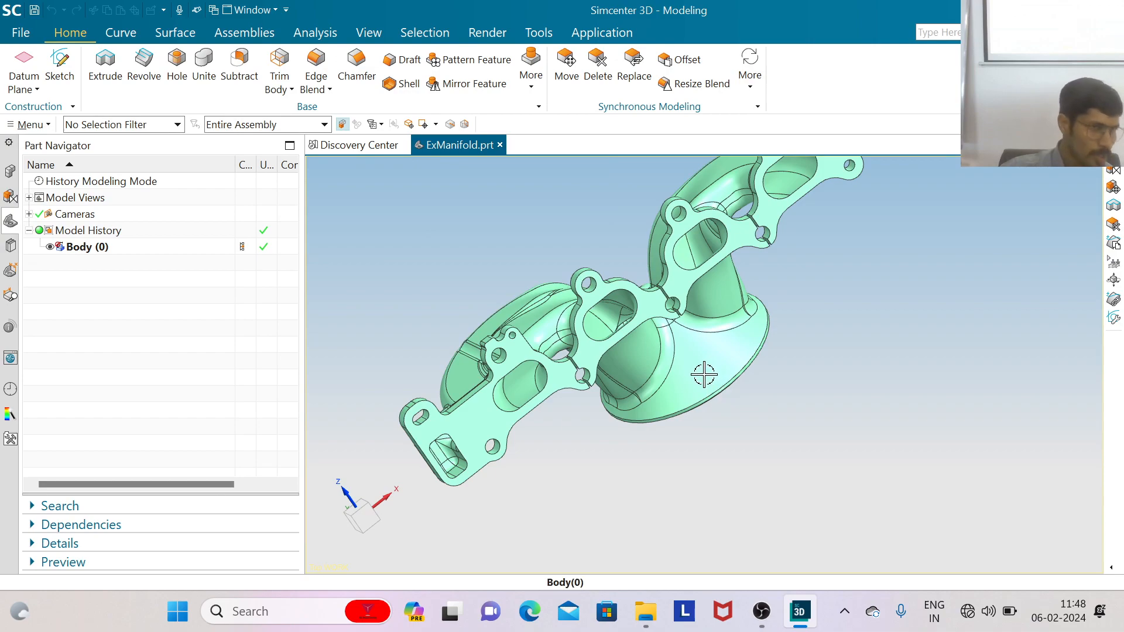
pyautogui.scroll(-1, 760, 407)
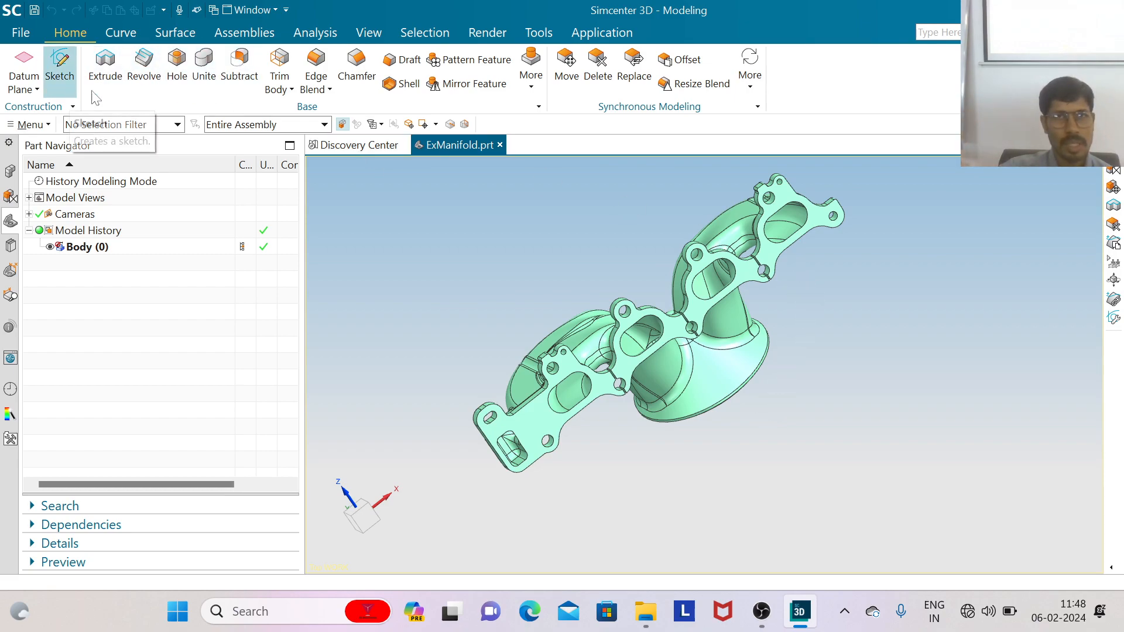
# Switch to the Pre/Post application and start a new FEM file, ExManifold_fem1.fem, from the Simcenter Nastran template in millimetres
pyautogui.click(592, 33)
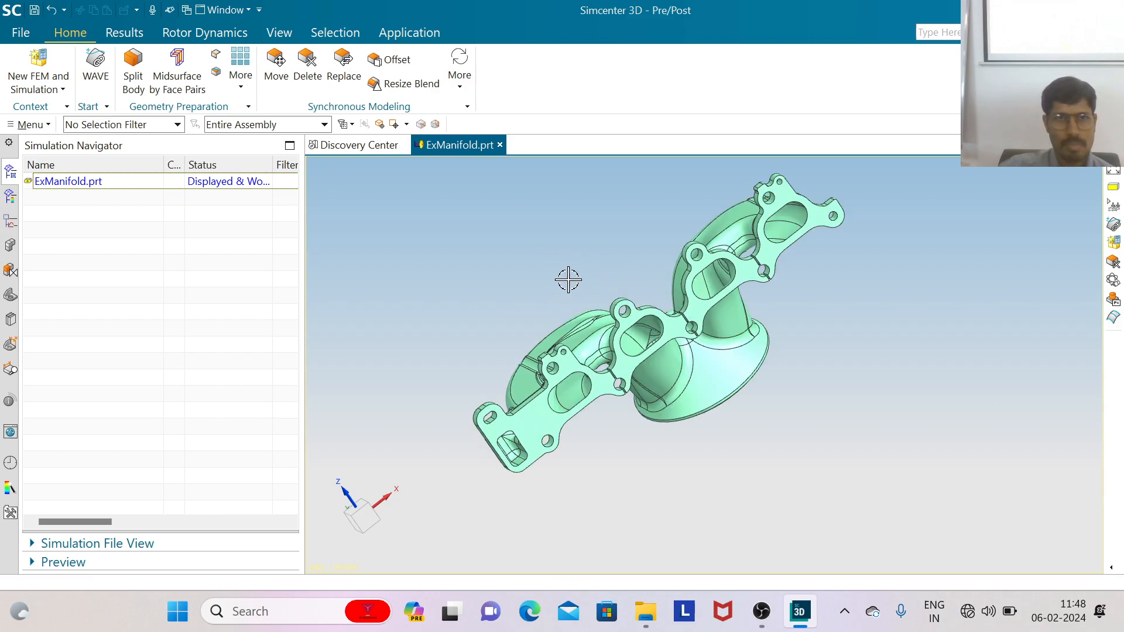
pyautogui.moveTo(810, 379); pyautogui.dragTo(791, 431, button='middle')
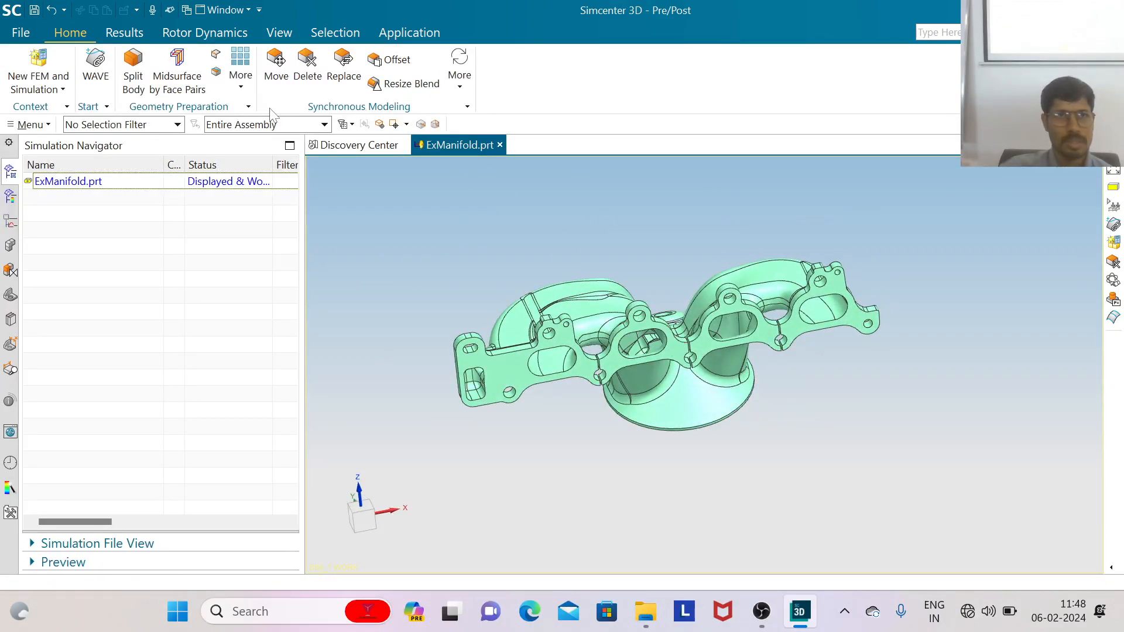
pyautogui.click(62, 89)
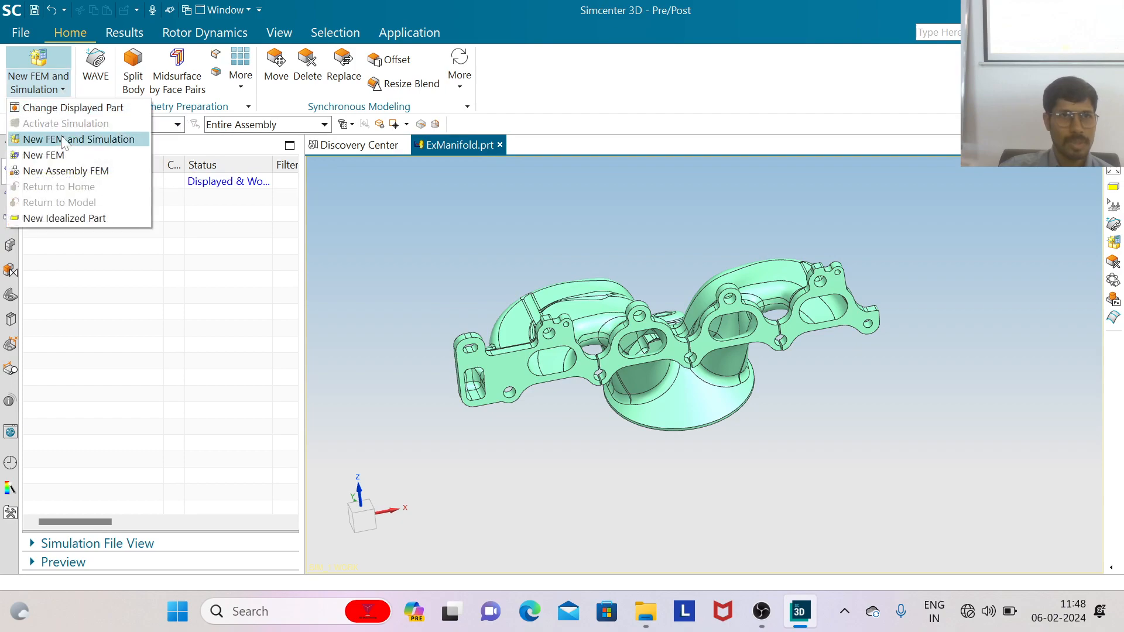
pyautogui.click(62, 153)
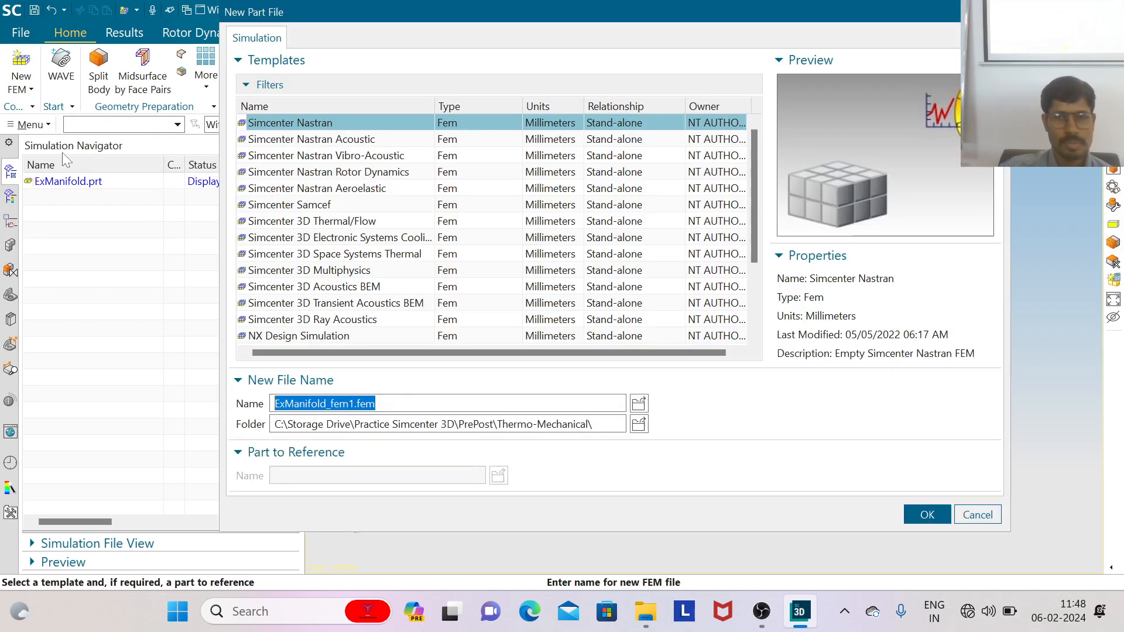
pyautogui.click(923, 518)
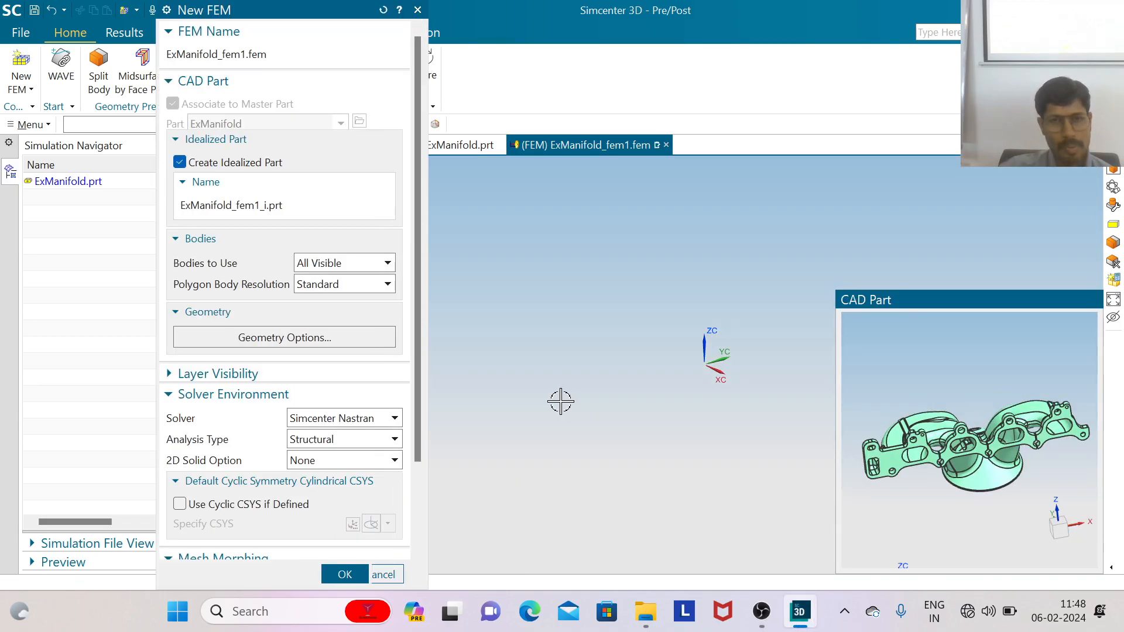
# Create the FEM without an idealized part, using the Simcenter Nastran solver and Structural analysis type
pyautogui.click(180, 162)
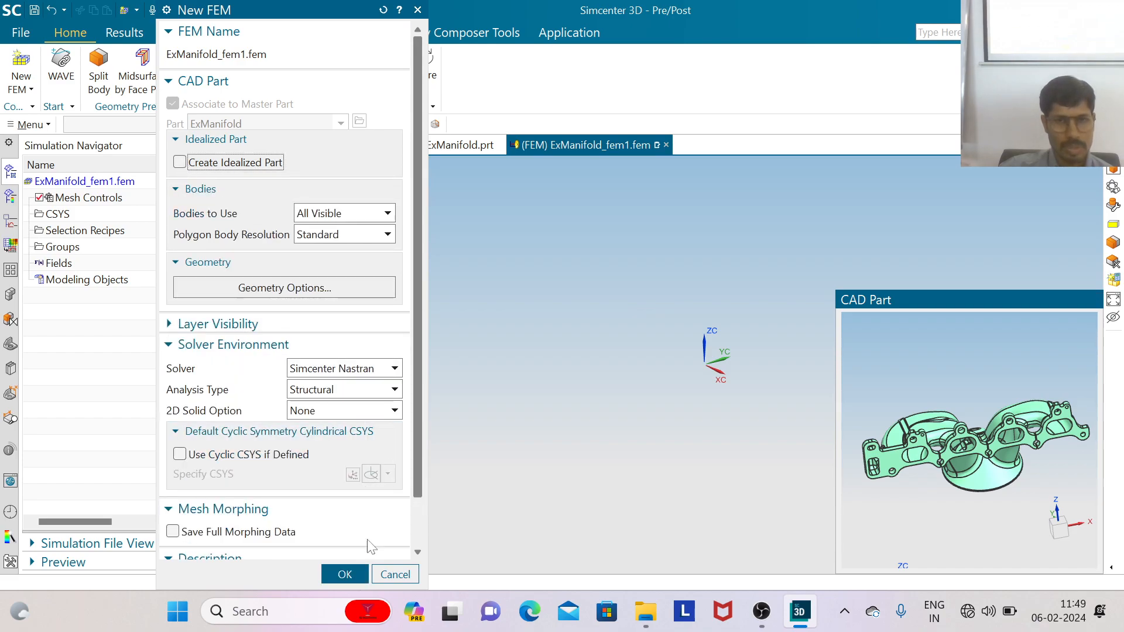
pyautogui.scroll(-1, 413, 525)
pyautogui.scroll(-1, 408, 556)
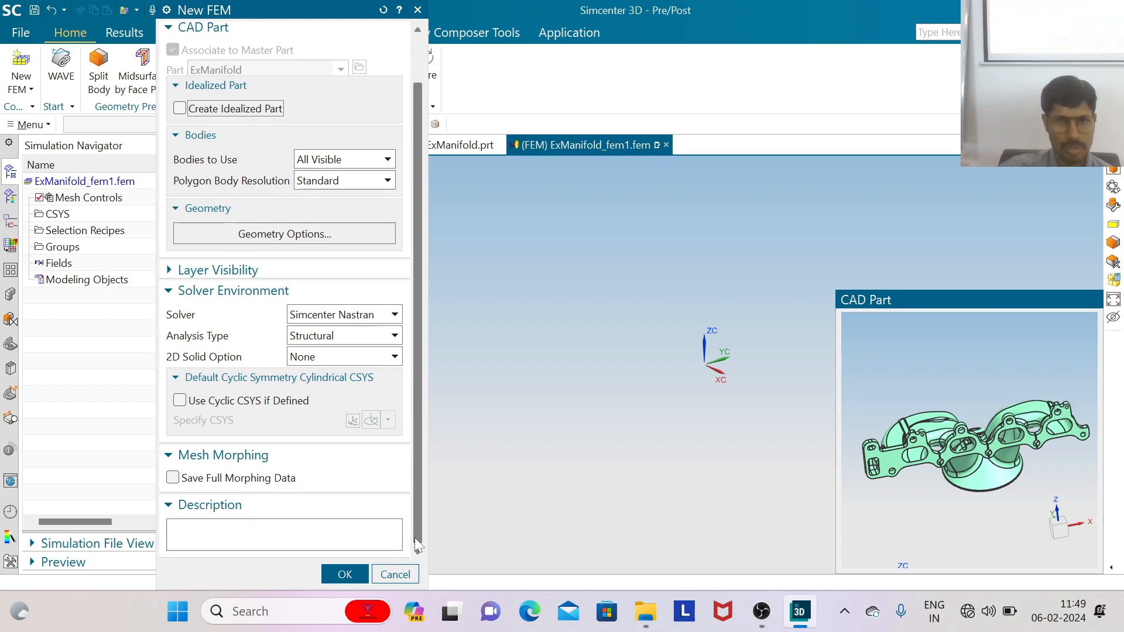
pyautogui.click(346, 575)
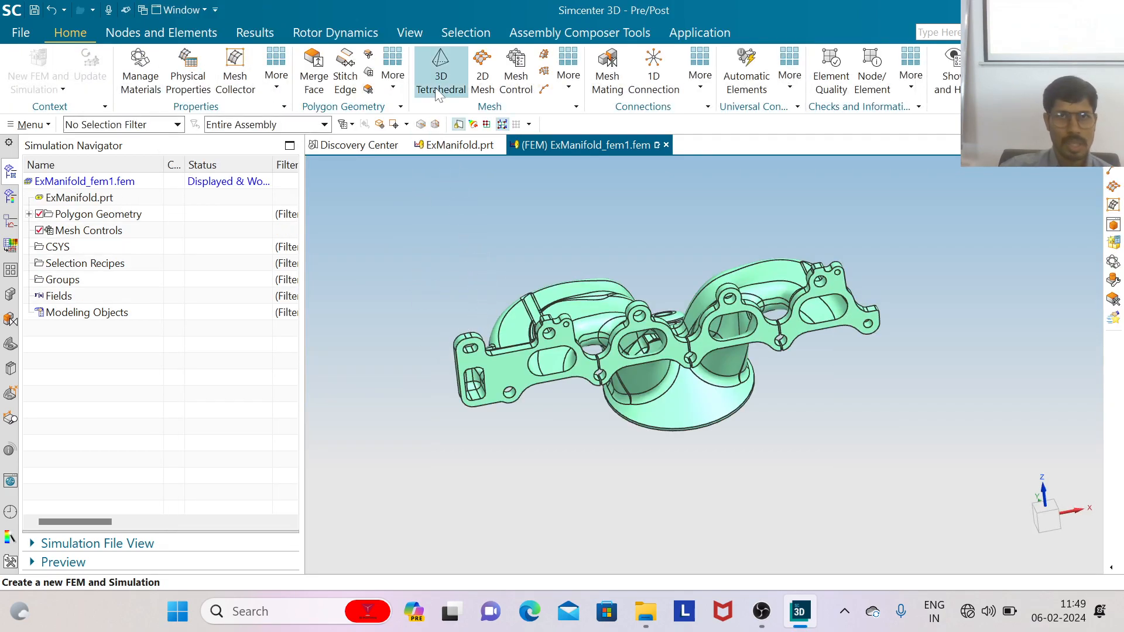
# Mesh the manifold body with 3D tetrahedral CTETRA(10) elements, using a 10 mm element size and an automatically created mesh collector
pyautogui.click(439, 79)
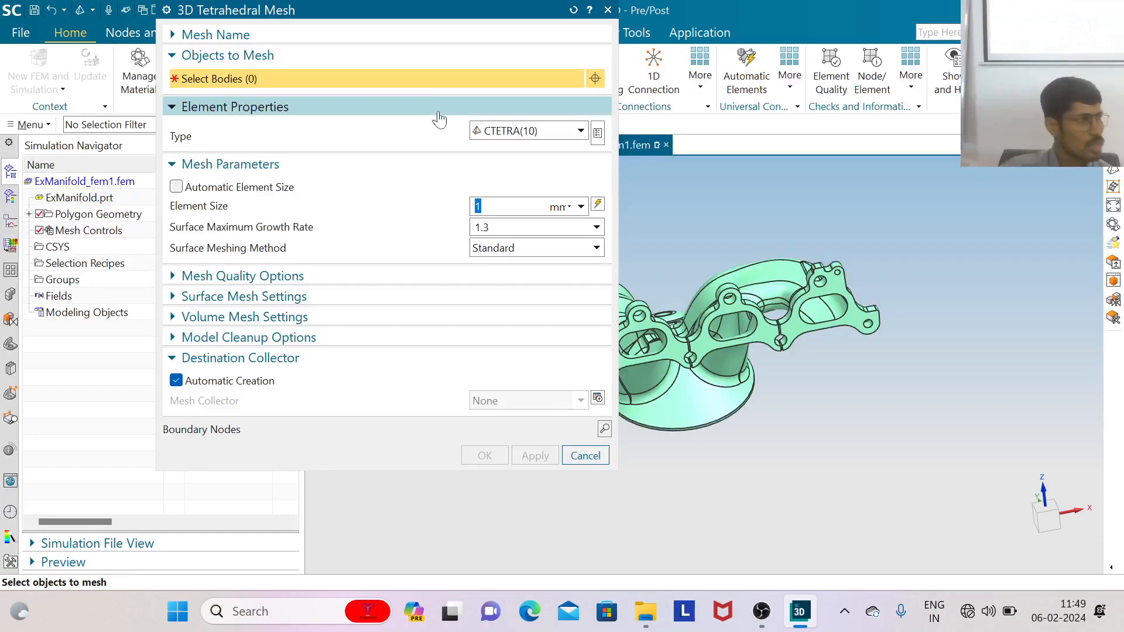
pyautogui.moveTo(404, 13); pyautogui.dragTo(222, 42)
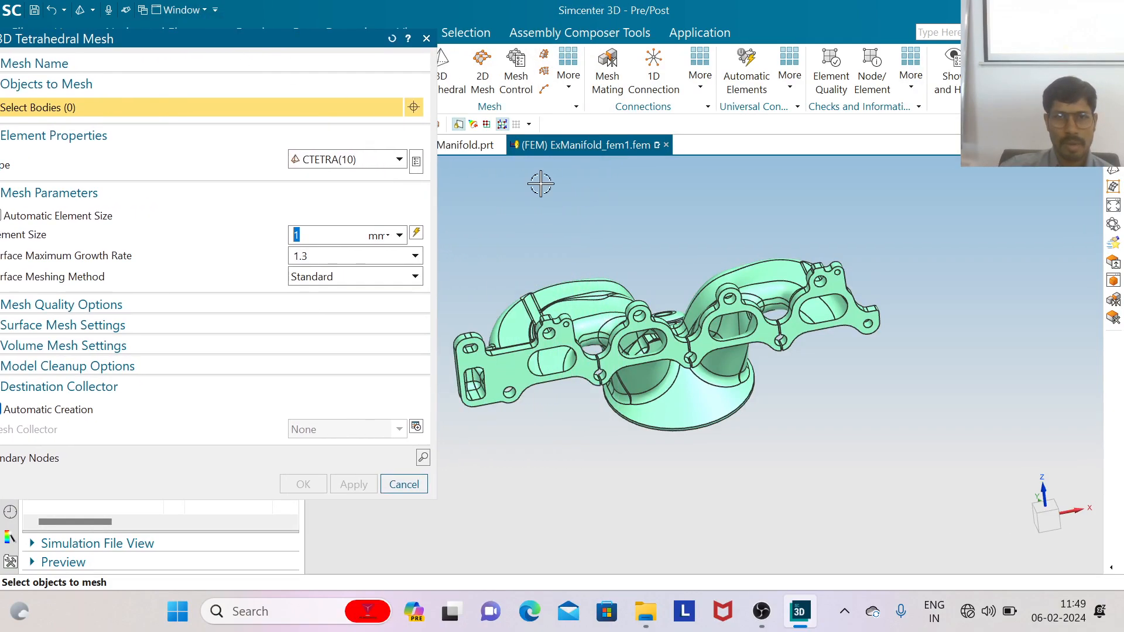
pyautogui.moveTo(477, 194); pyautogui.dragTo(916, 454)
pyautogui.click(417, 234)
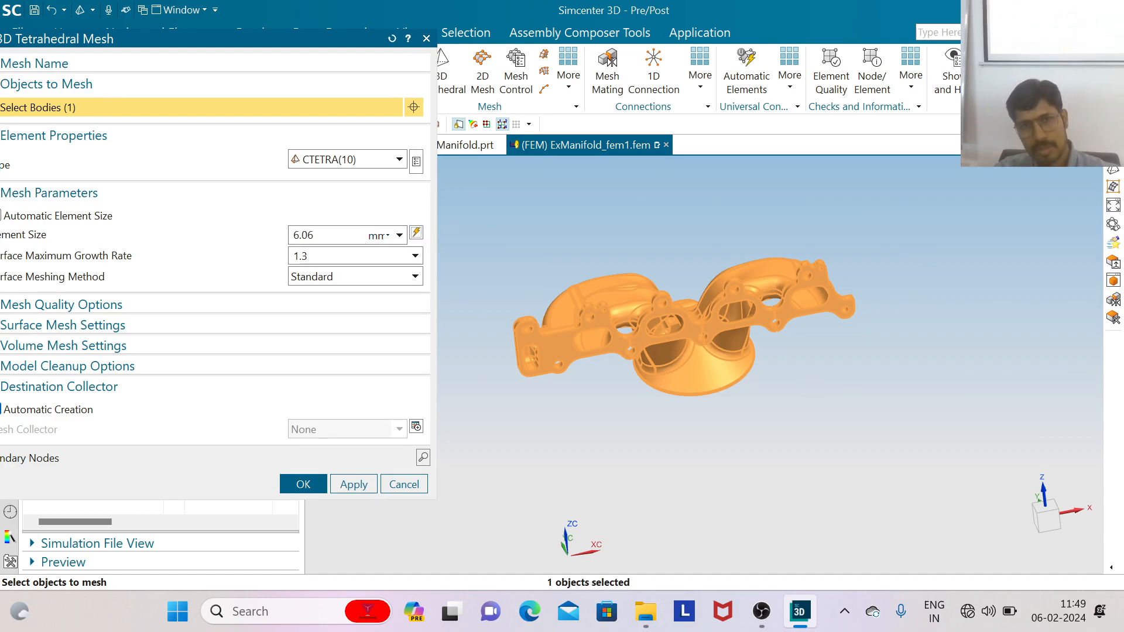
pyautogui.hotkey('ctrl', 'a')
pyautogui.write('1')
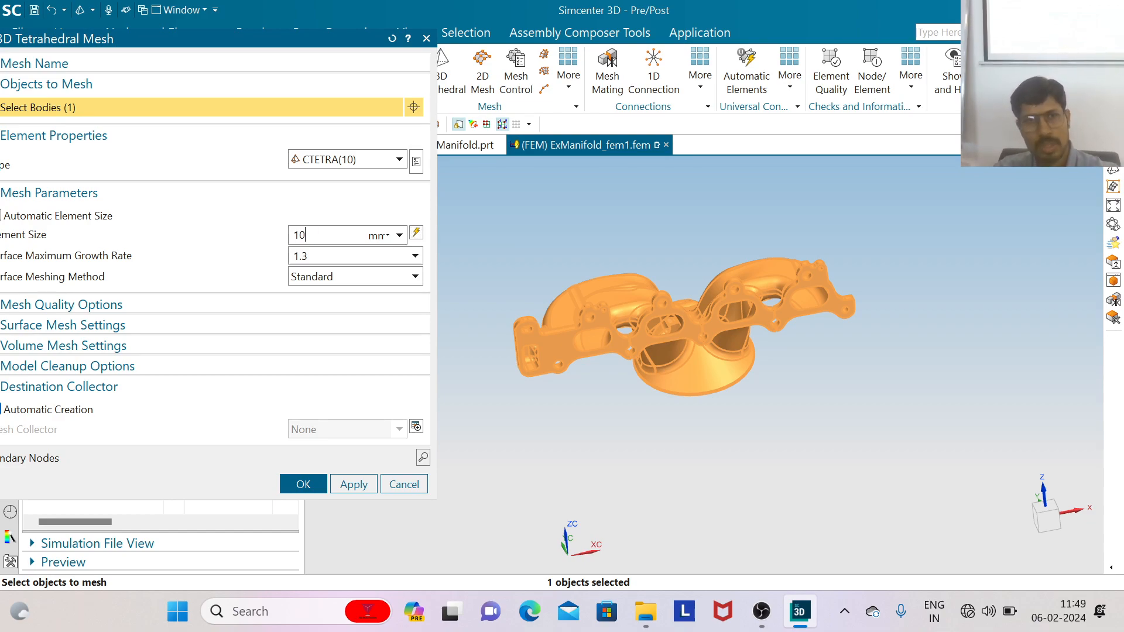
pyautogui.moveTo(200, 48); pyautogui.dragTo(299, 49)
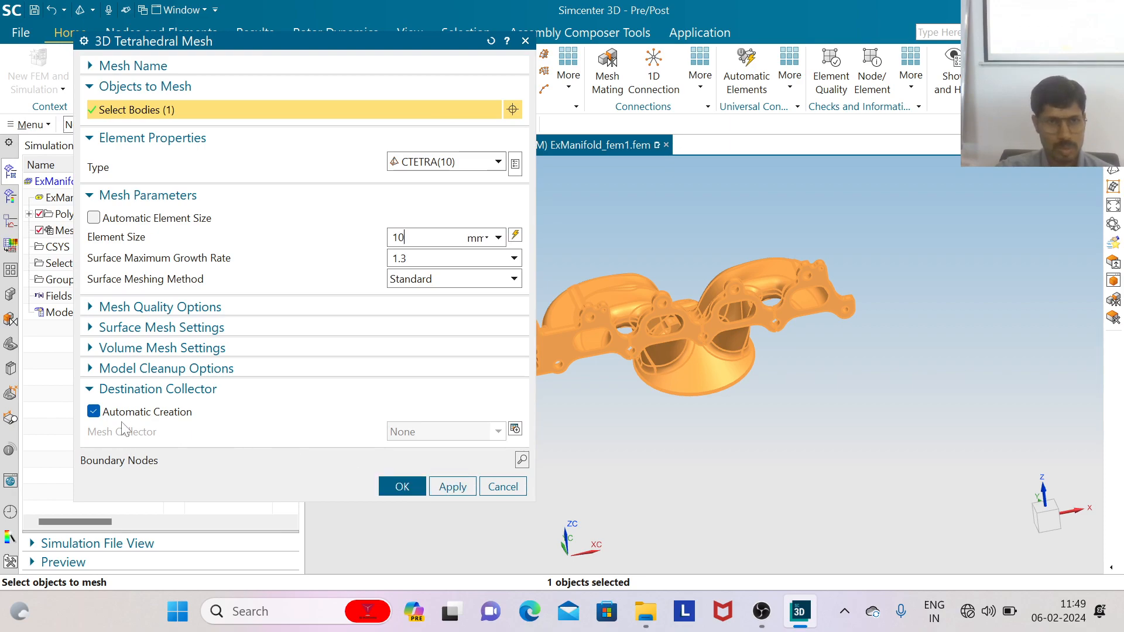
pyautogui.click(410, 484)
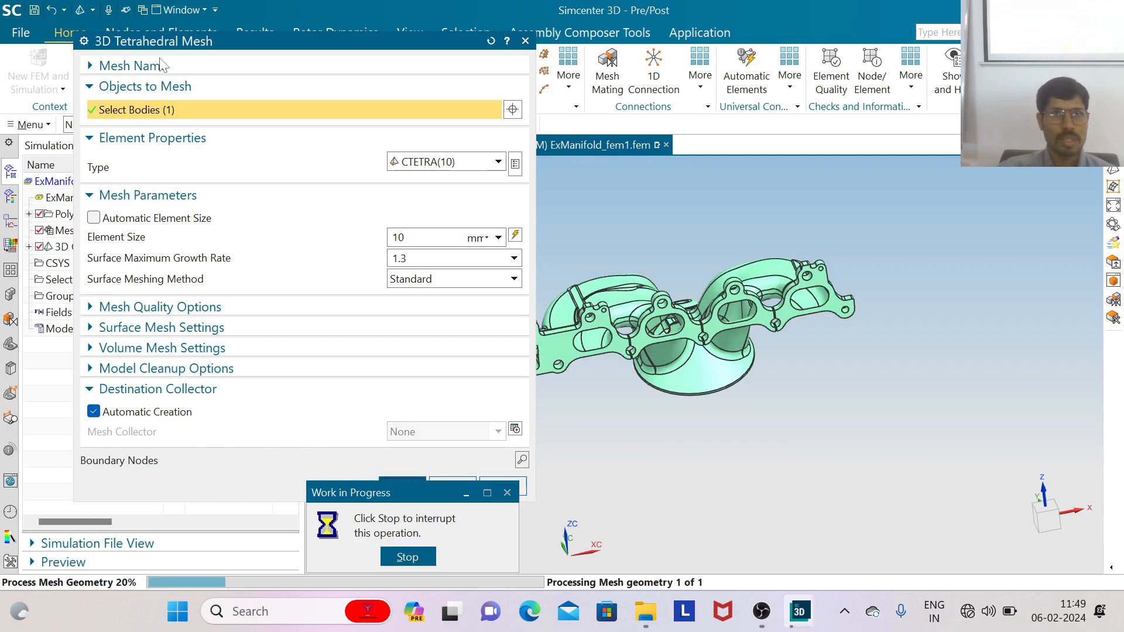
pyautogui.moveTo(162, 45); pyautogui.dragTo(337, 41)
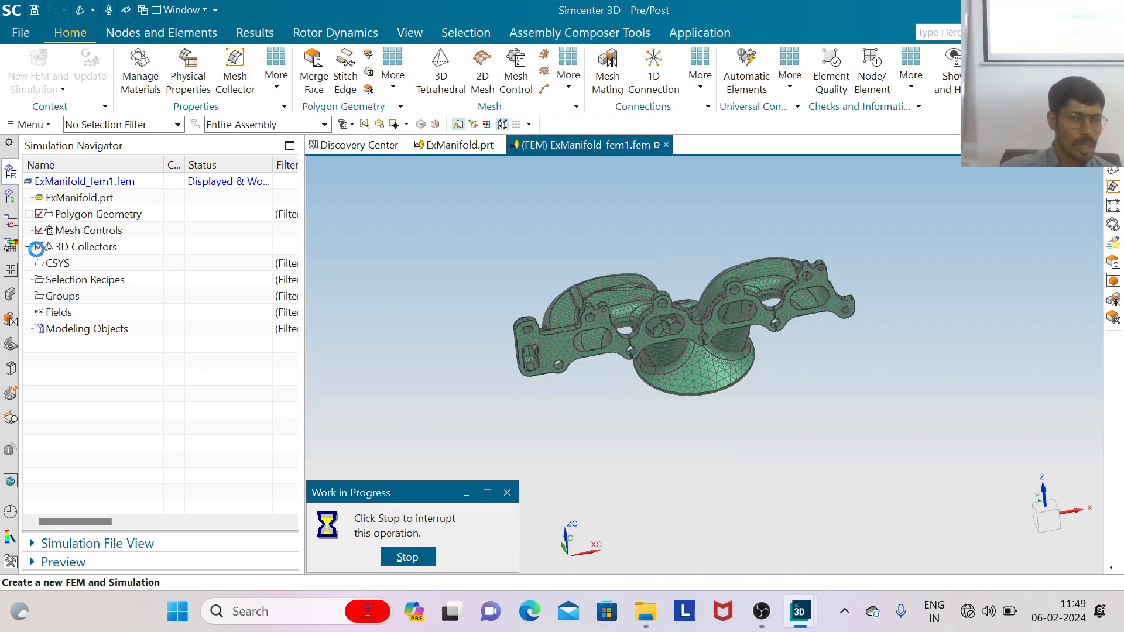
pyautogui.scroll(1, 641, 276)
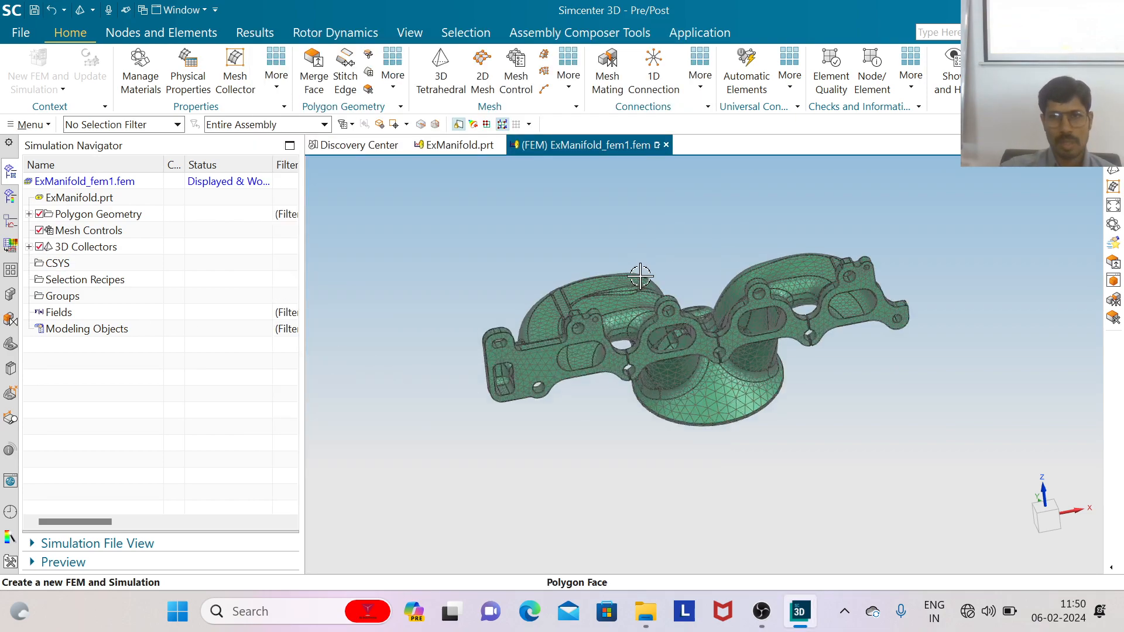
pyautogui.scroll(2, 641, 275)
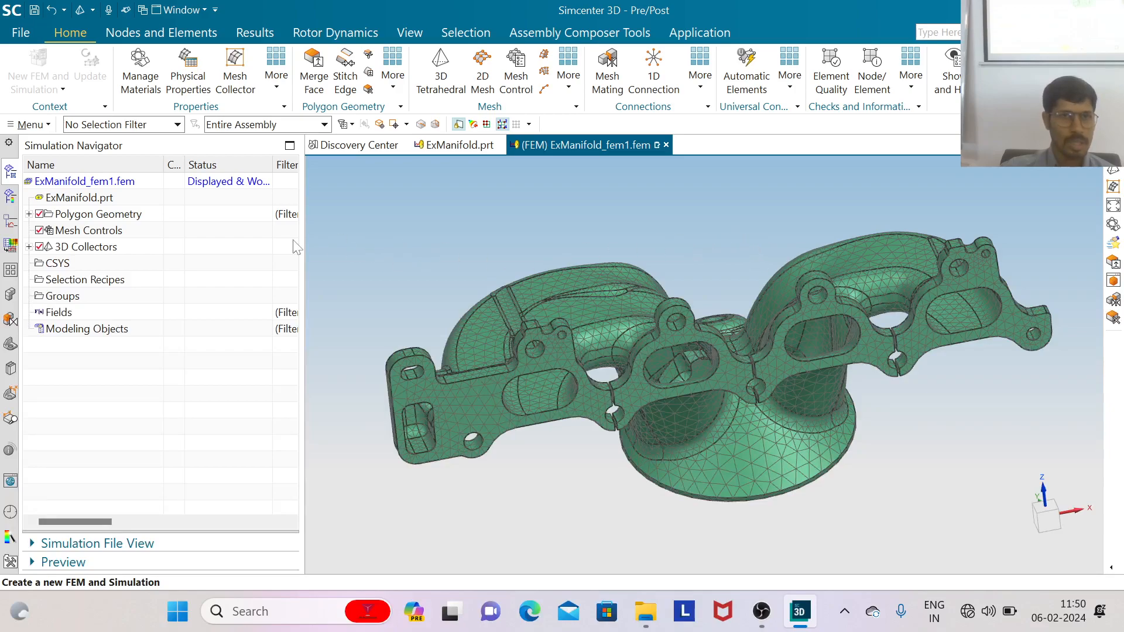
# Assign the library material Steel to the PSOLID1 property of the Solid(1) mesh collector
pyautogui.click(28, 247)
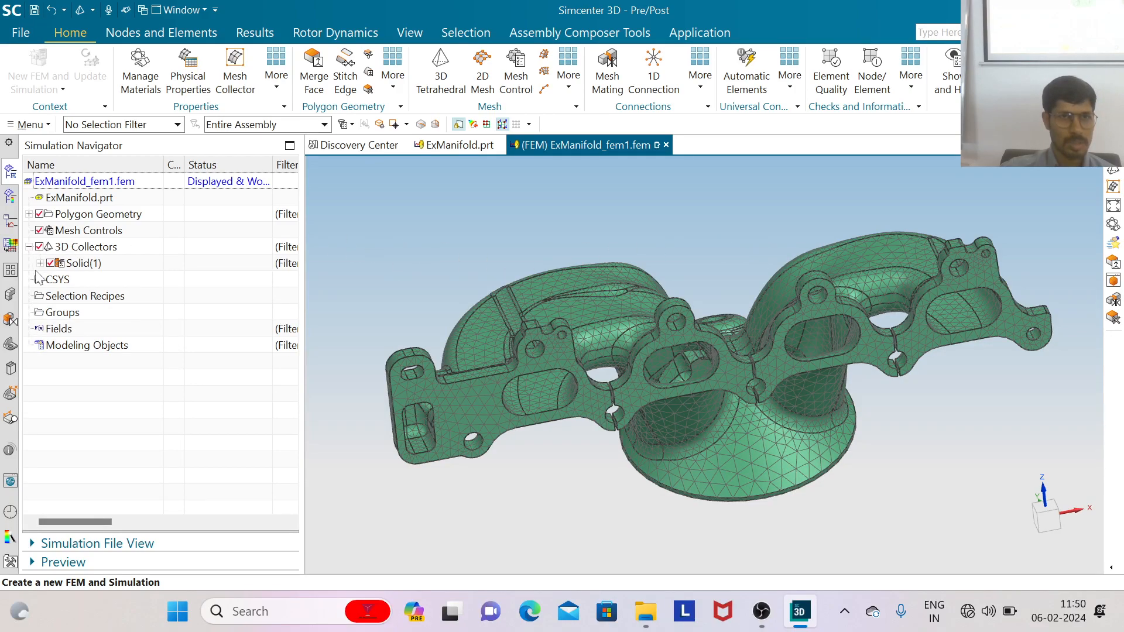
pyautogui.click(40, 264)
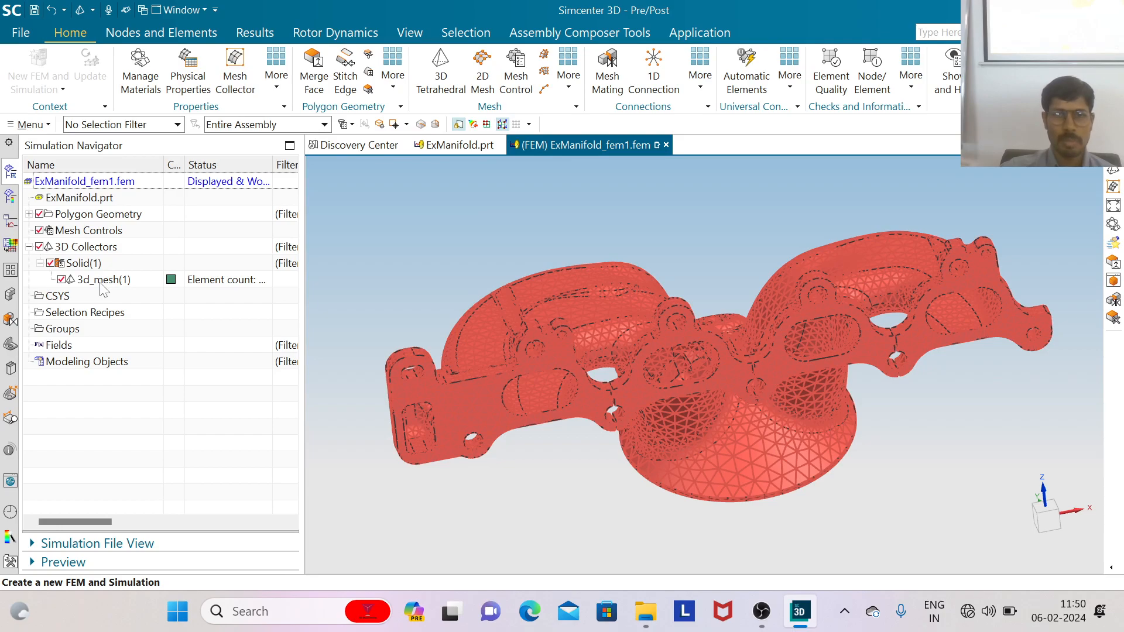
pyautogui.rightClick(91, 268)
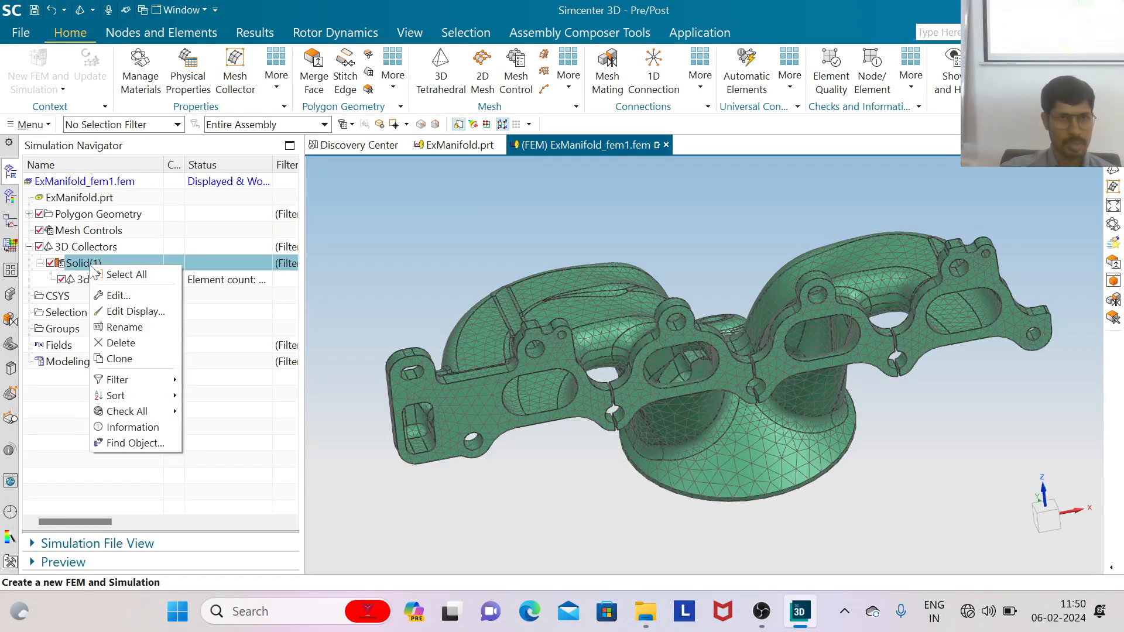
pyautogui.click(117, 297)
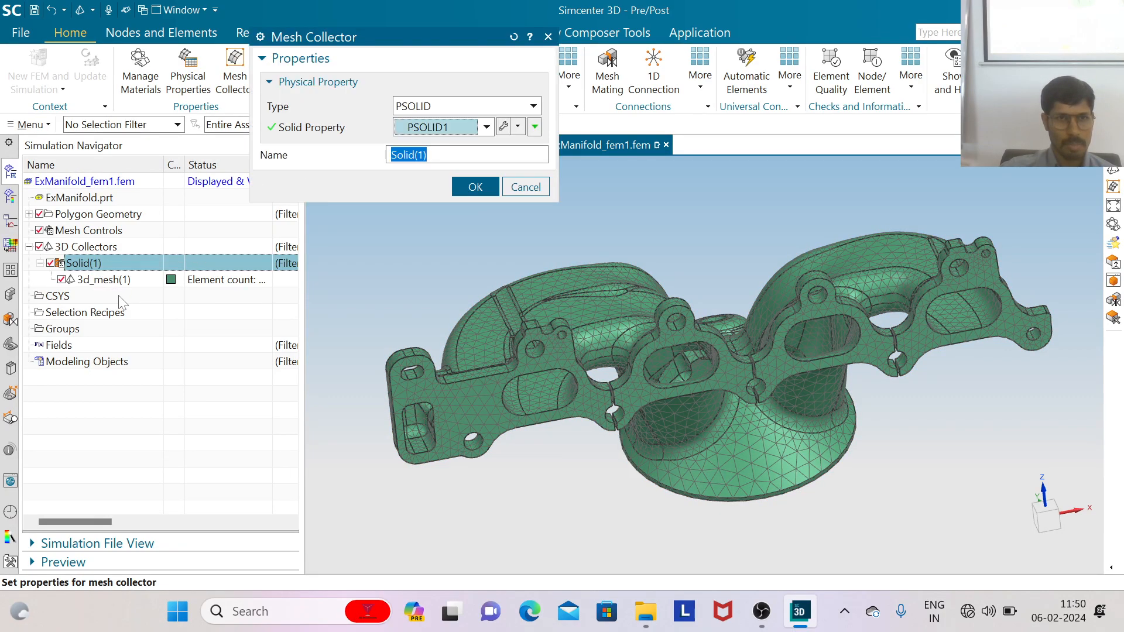
pyautogui.click(505, 128)
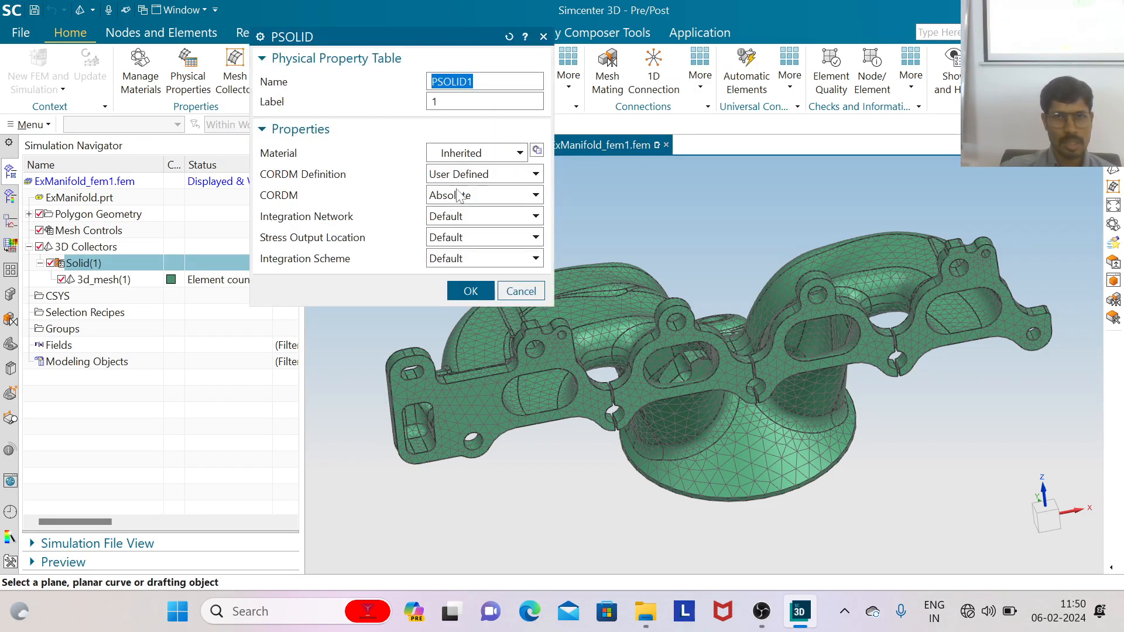
pyautogui.click(537, 152)
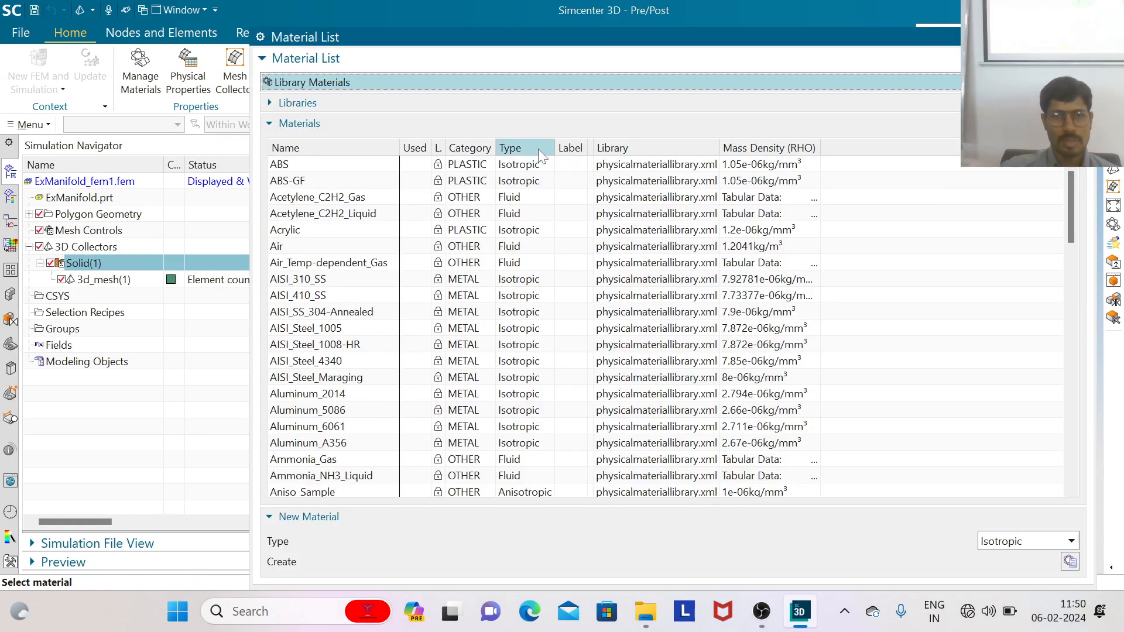
pyautogui.scroll(-9, 304, 373)
pyautogui.scroll(-12, 304, 374)
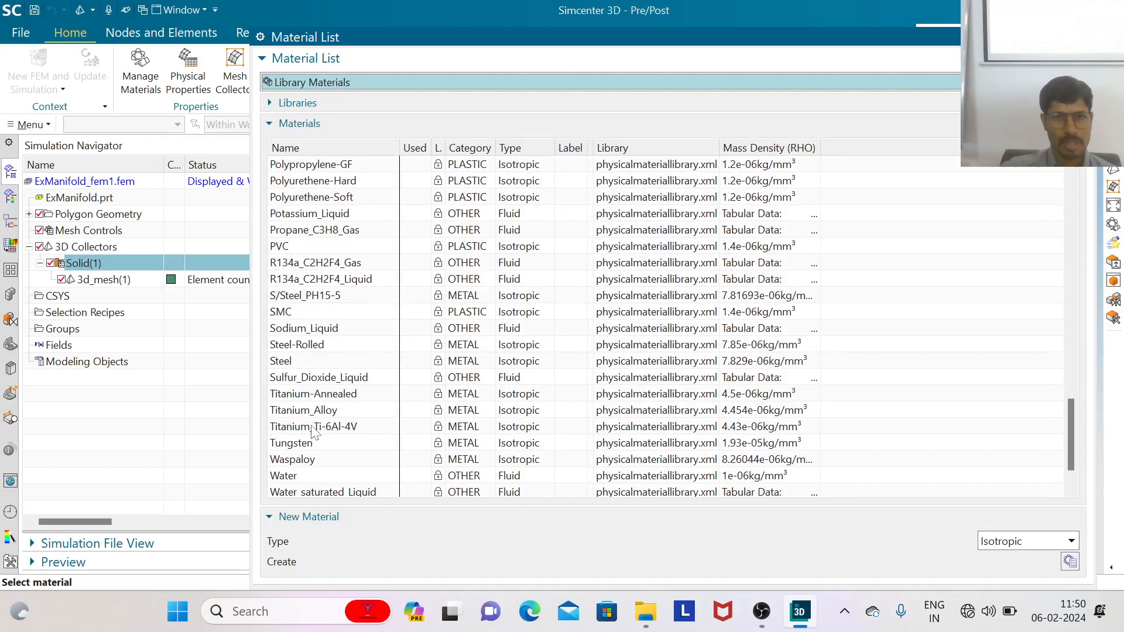
pyautogui.scroll(-1, 315, 433)
pyautogui.click(297, 312)
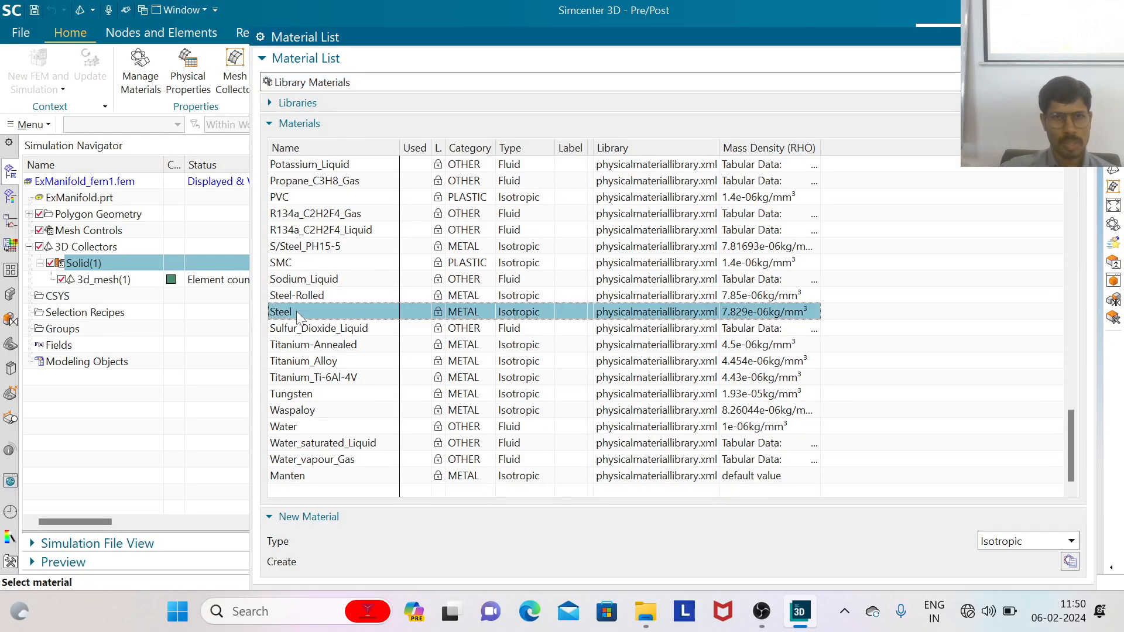
pyautogui.moveTo(571, 37); pyautogui.dragTo(496, 26)
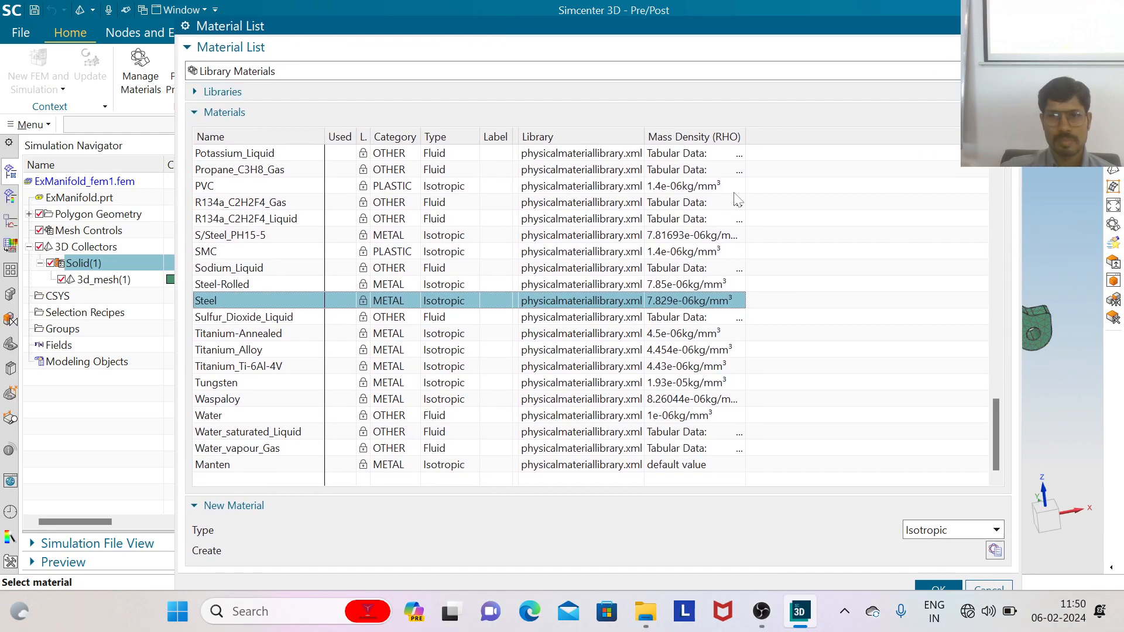
pyautogui.click(946, 584)
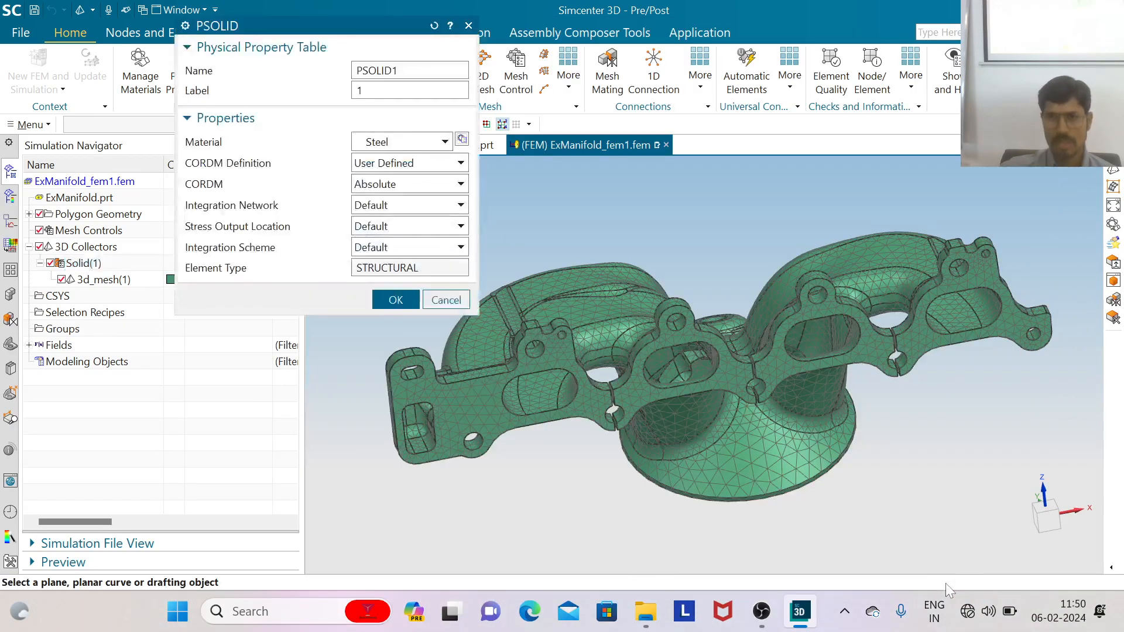
pyautogui.click(399, 301)
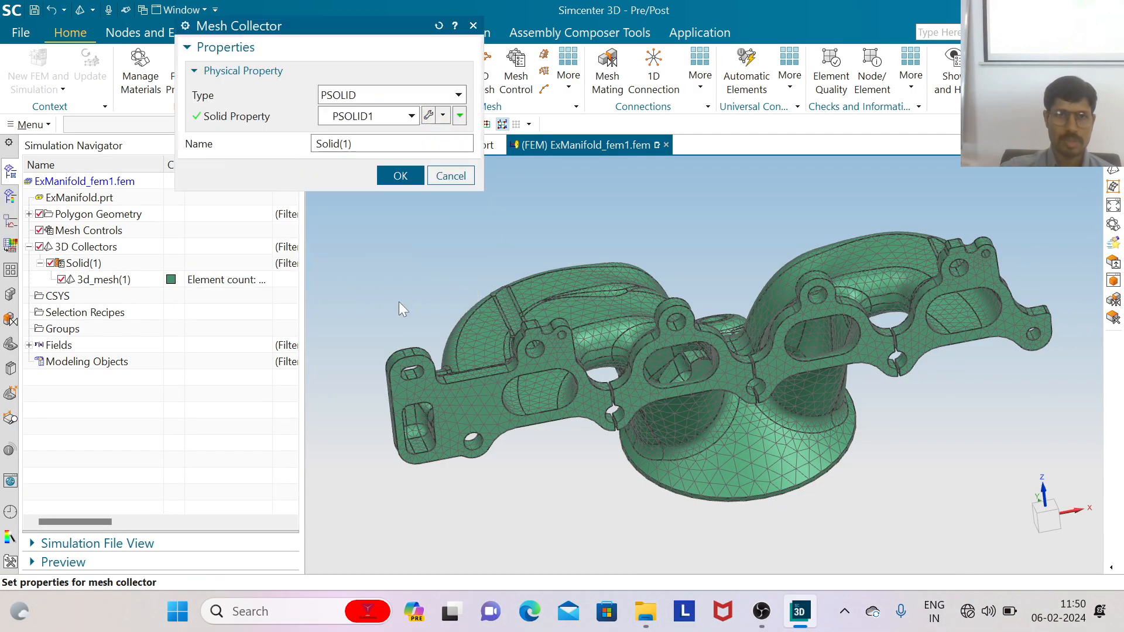
pyautogui.click(400, 174)
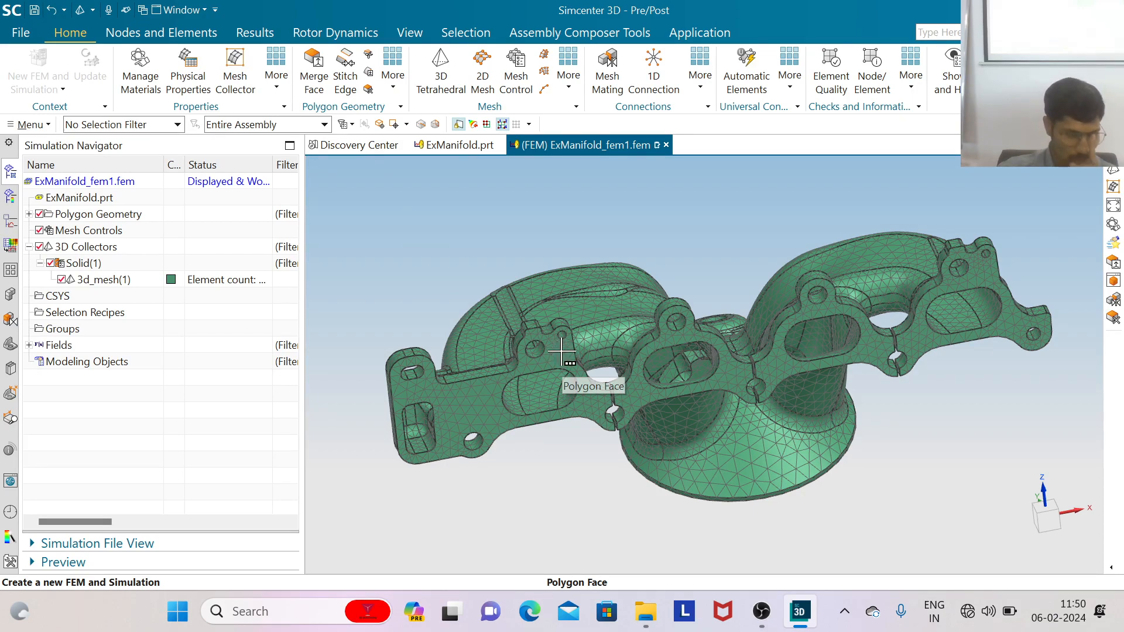
# Create a new simulation file, ExManifold_fem1_sim1.sim, from the Simcenter Nastran template in millimetres, associated with ExManifold_fem1
pyautogui.click(62, 93)
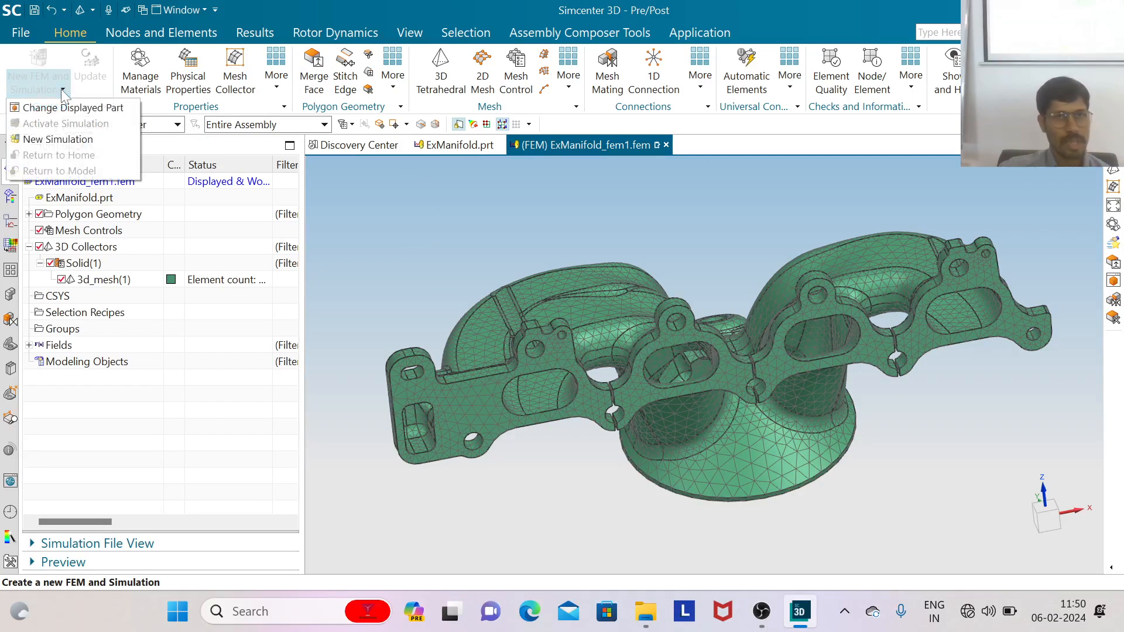
pyautogui.click(69, 141)
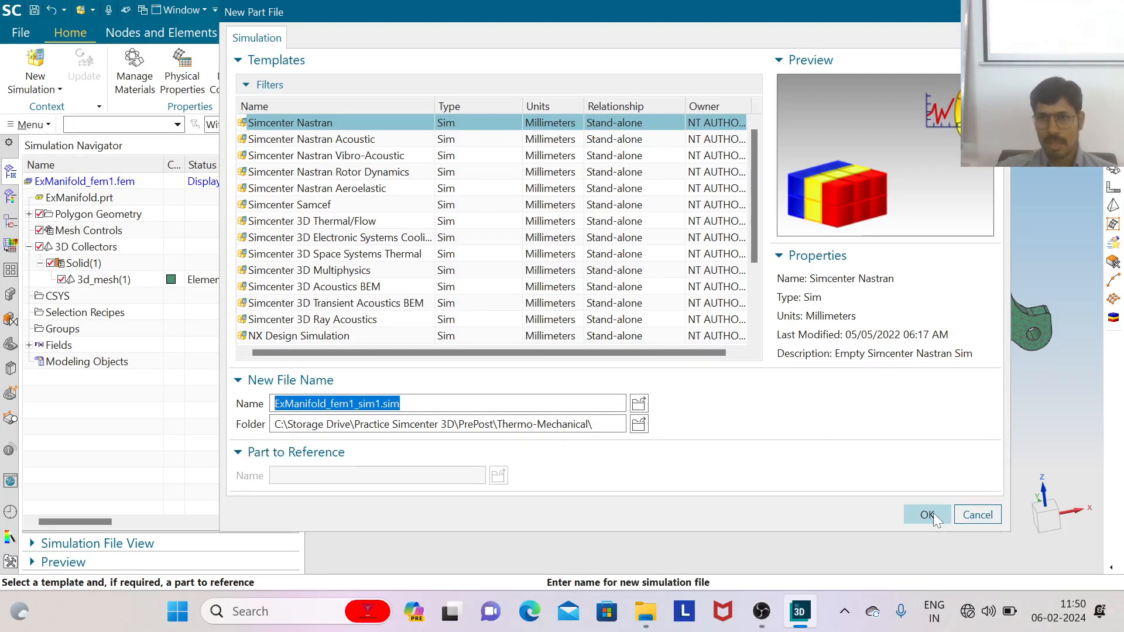
pyautogui.click(928, 515)
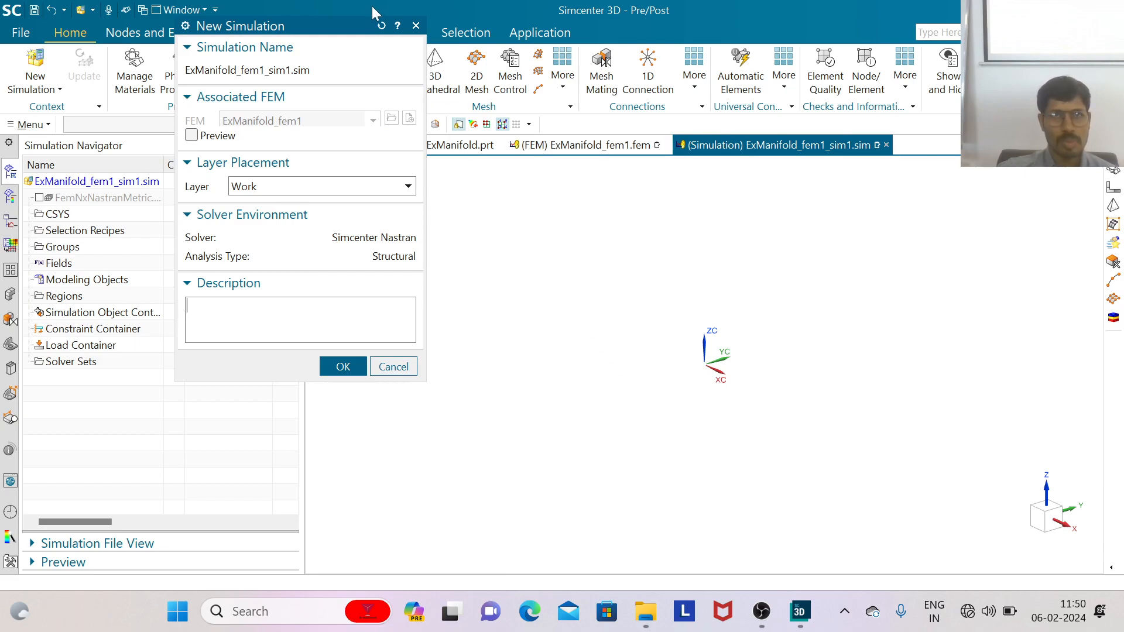
pyautogui.moveTo(317, 32); pyautogui.dragTo(307, 95)
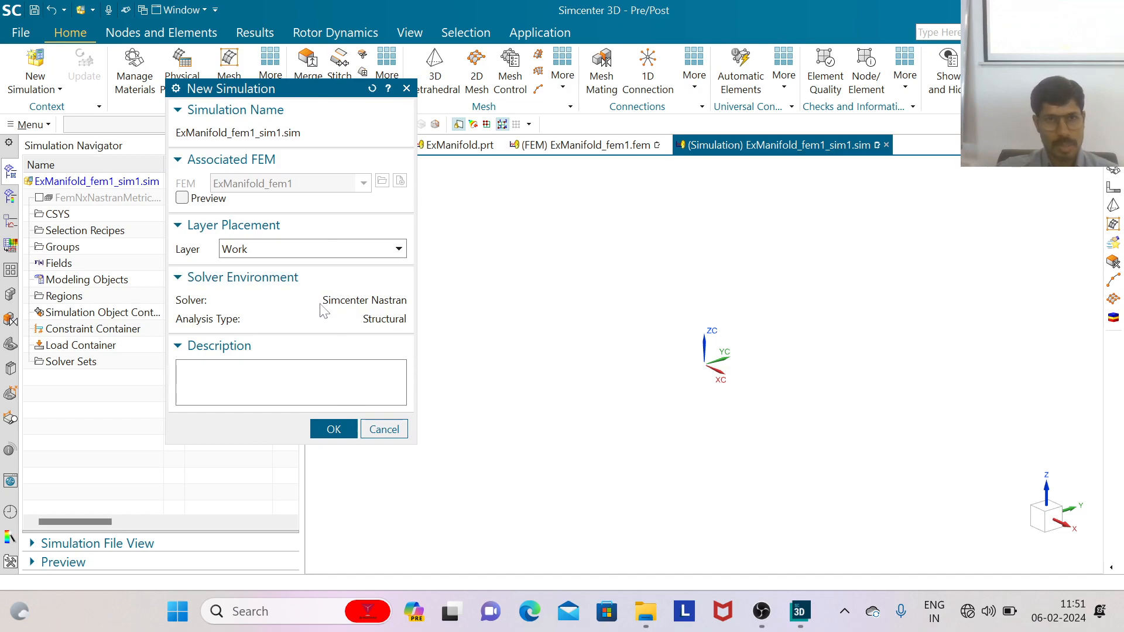
pyautogui.click(340, 434)
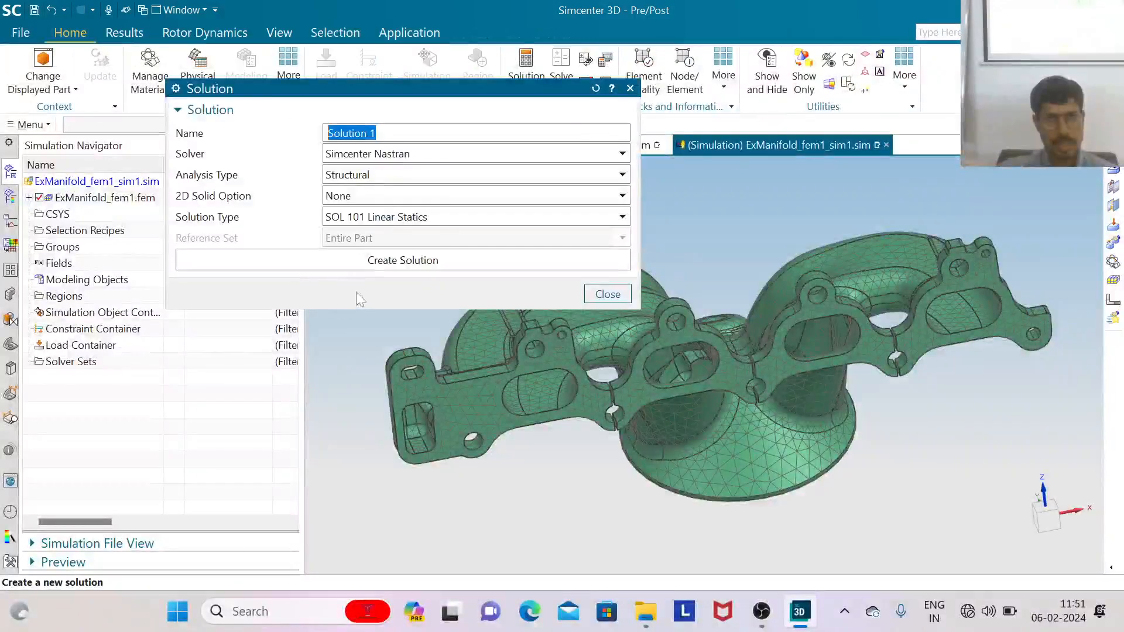
# Create a Thermal solution named Thermal Solution 1, using SOL 153 Steady State Nonlinear Heat Transfer with Global Iterative Solver enabled
pyautogui.click(354, 176)
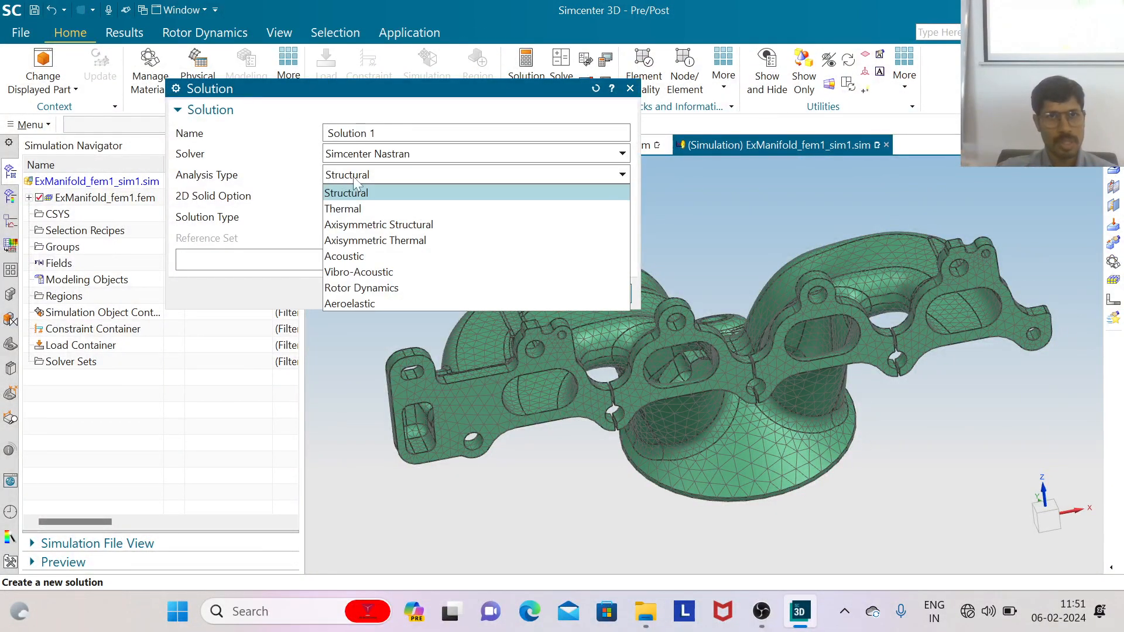
pyautogui.click(346, 209)
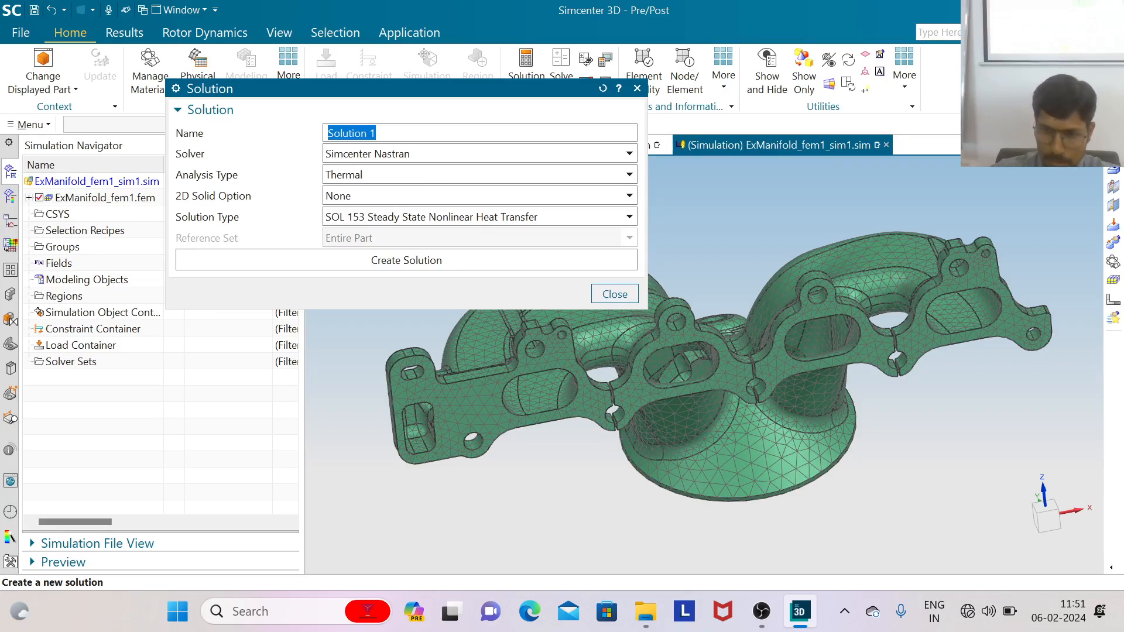
pyautogui.click(381, 133)
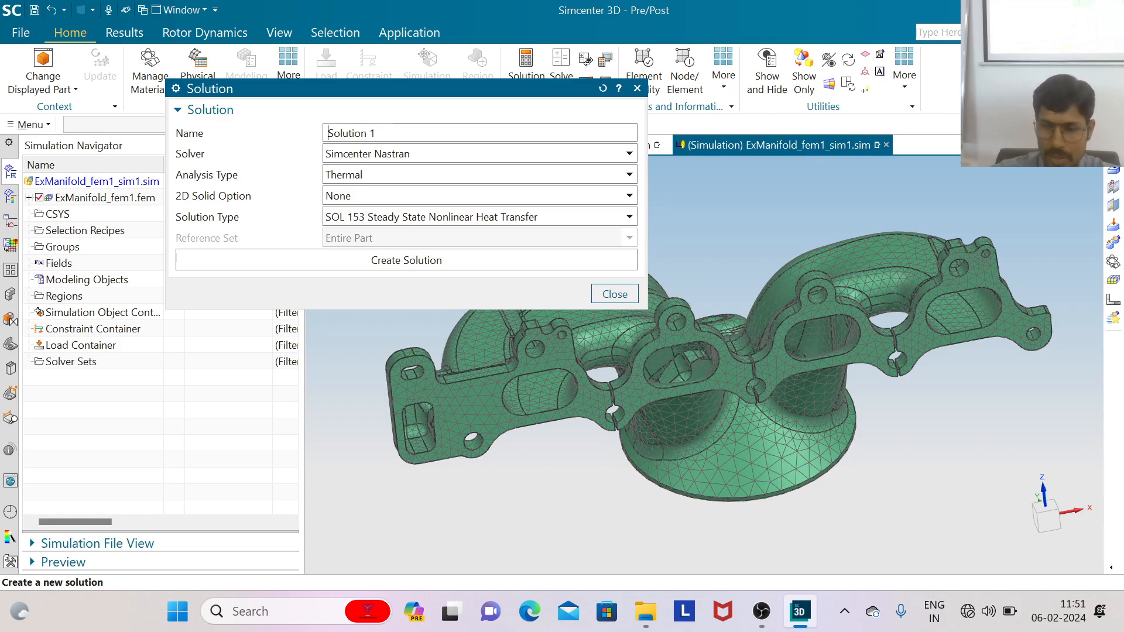
pyautogui.write('Thermal')
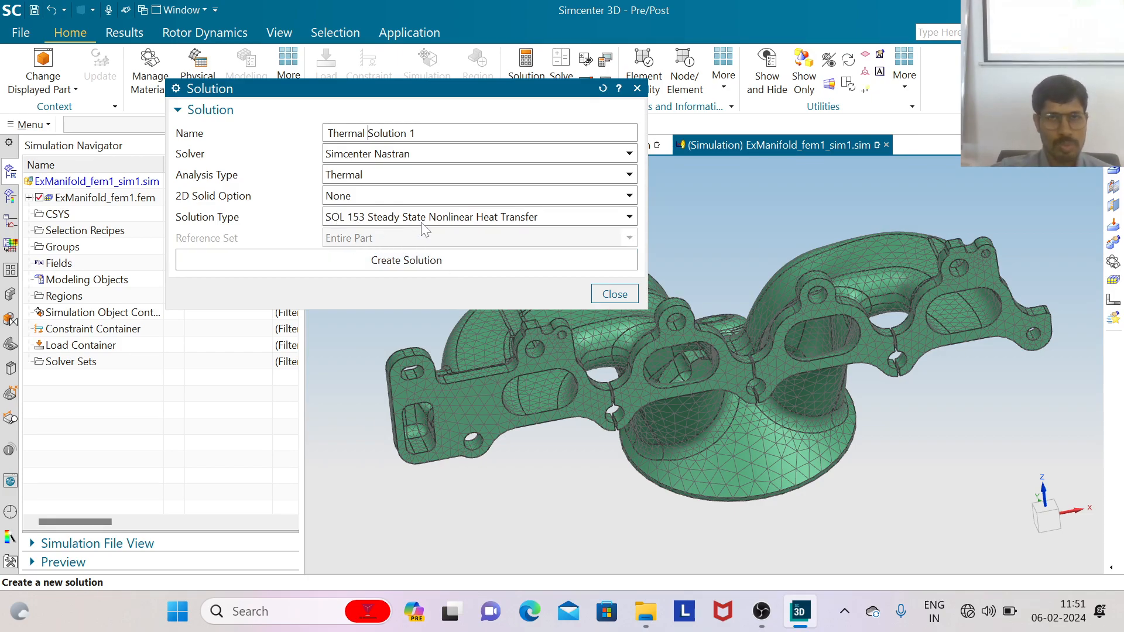
pyautogui.click(442, 258)
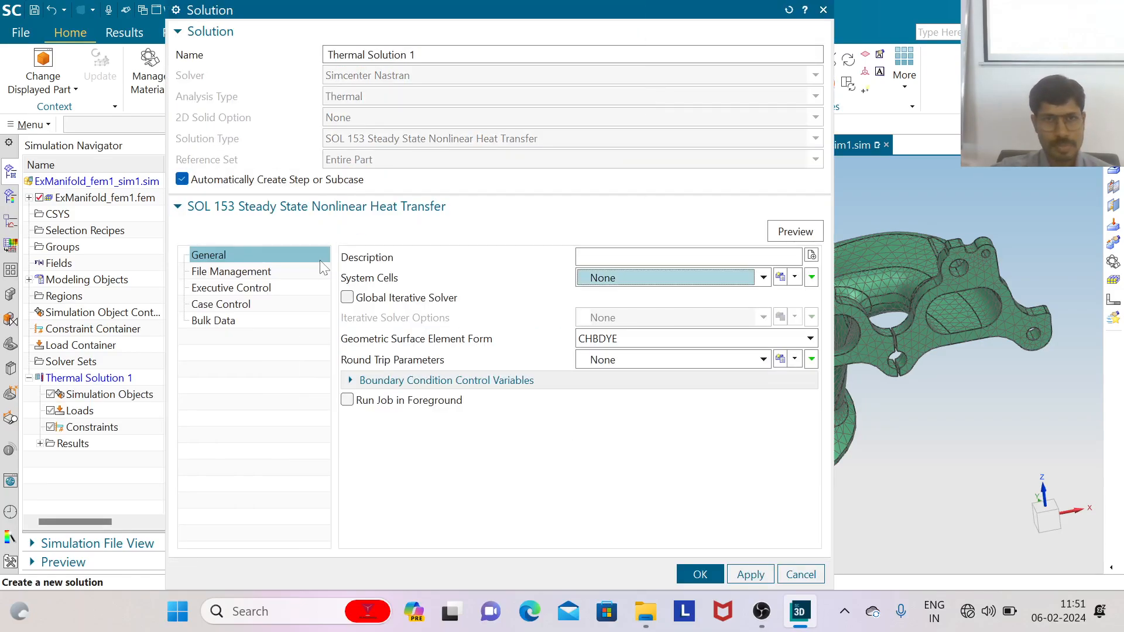
pyautogui.click(357, 298)
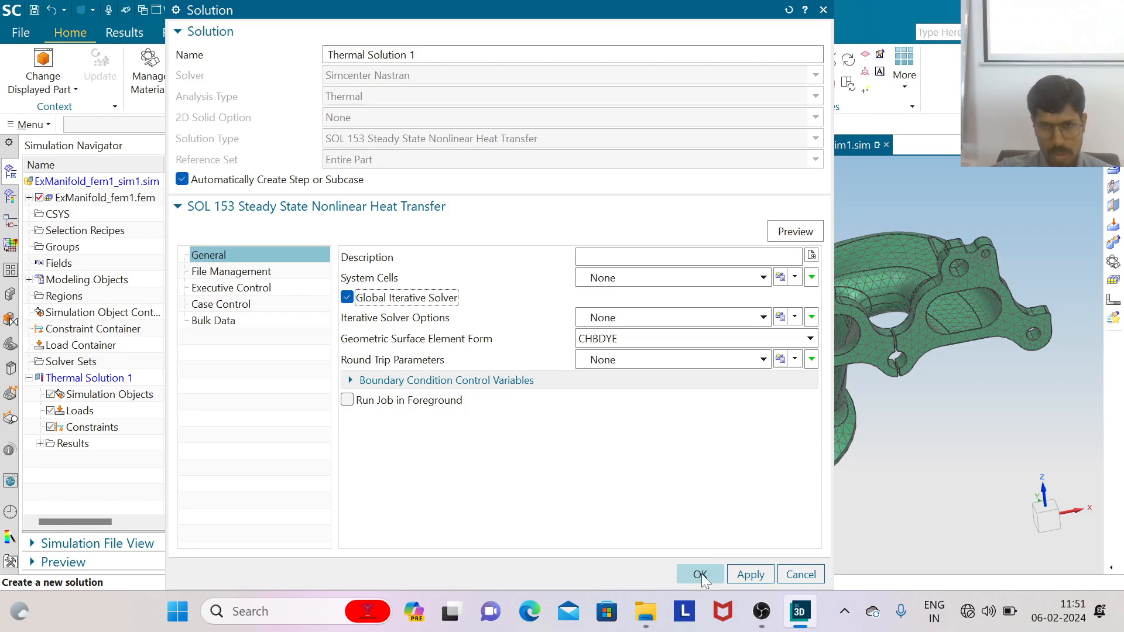
pyautogui.click(700, 575)
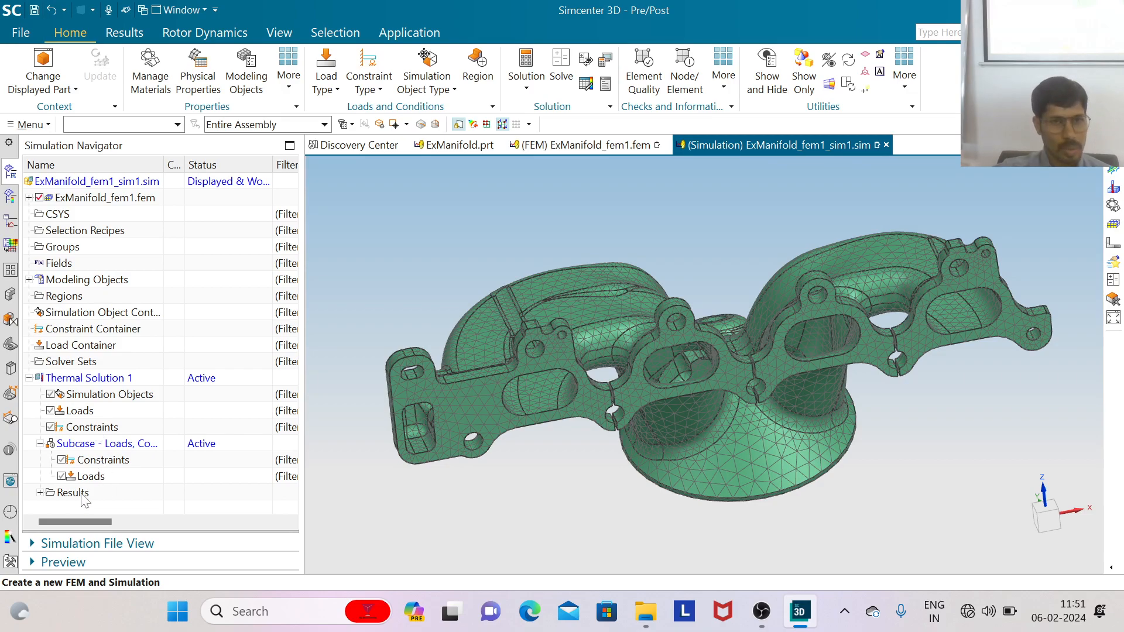
# Review the result types of Thermal Solution 1 and the available thermal constraint and load types
pyautogui.click(39, 493)
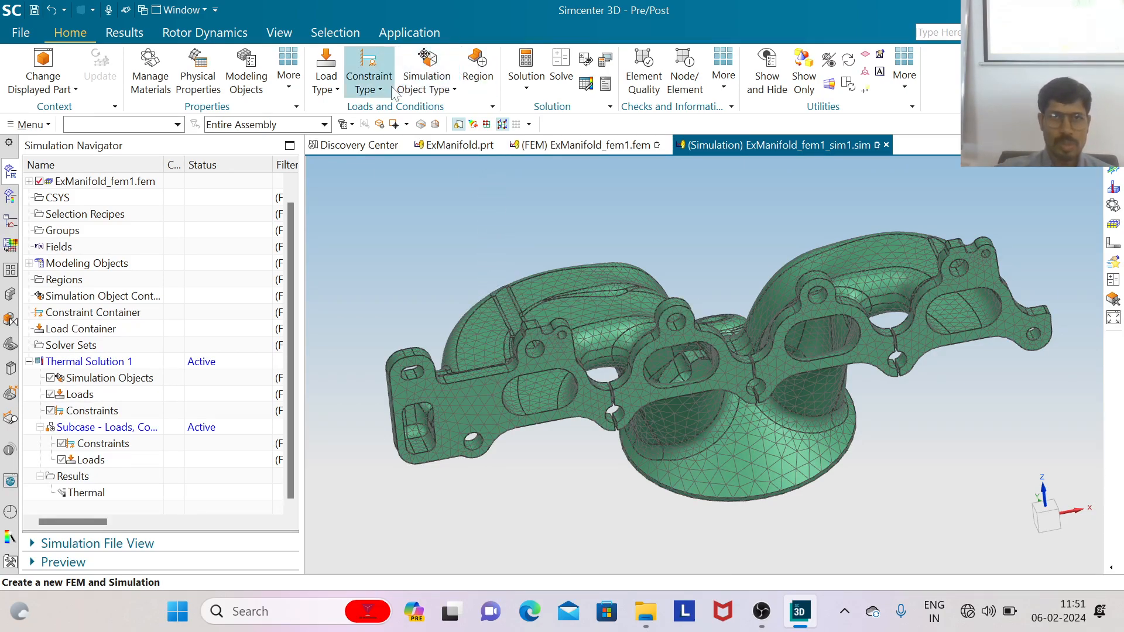
pyautogui.click(375, 90)
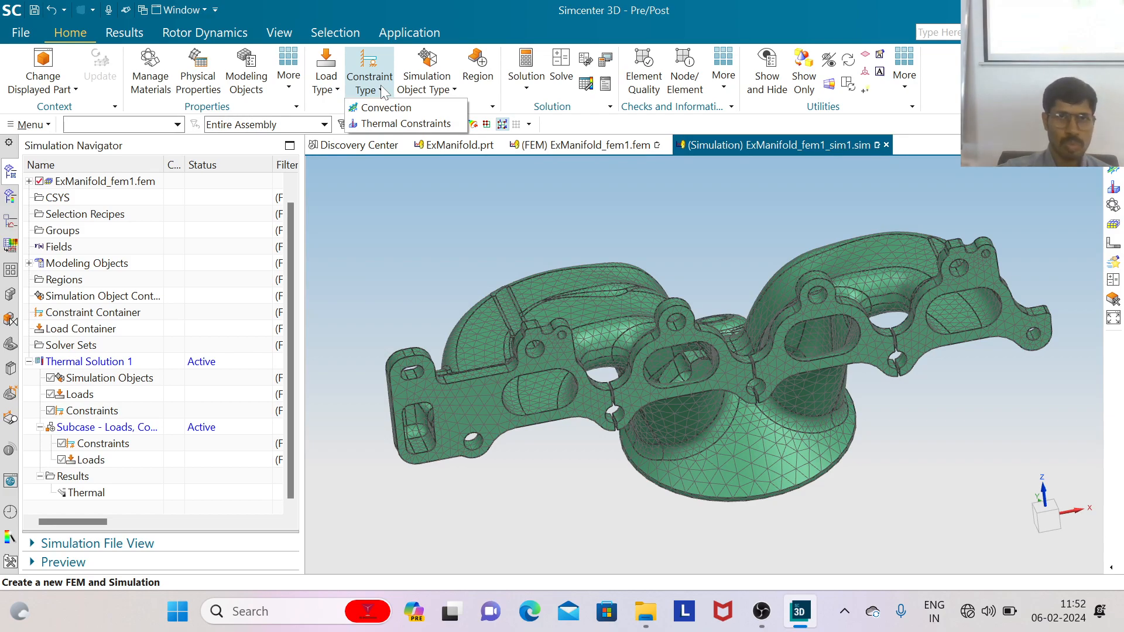
pyautogui.click(338, 91)
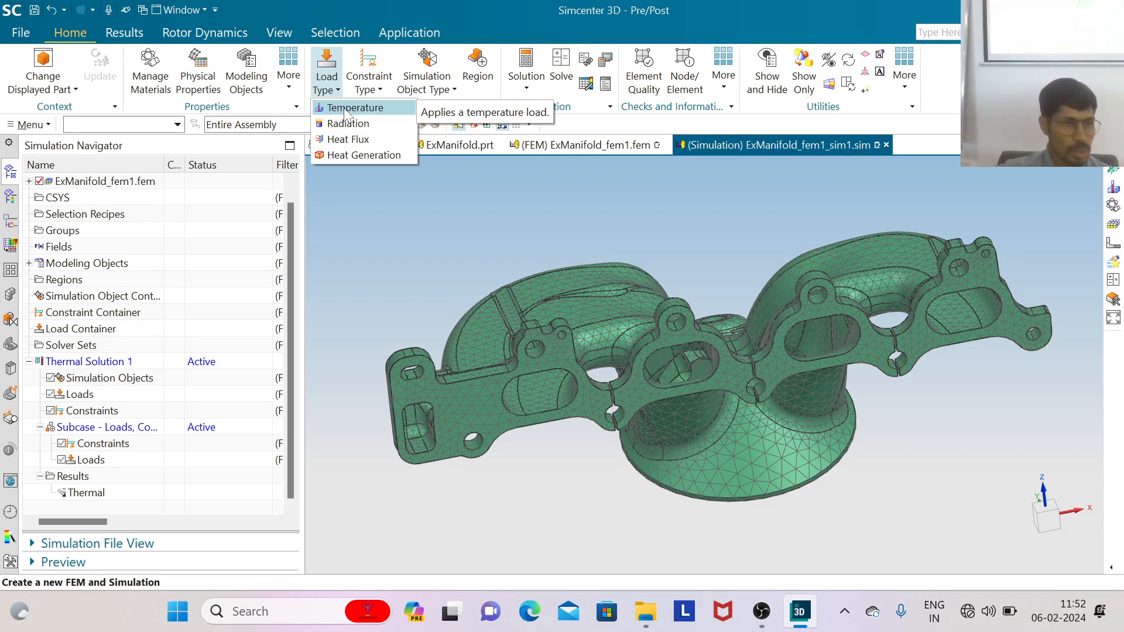
pyautogui.click(377, 90)
pyautogui.click(379, 93)
# Create a Fixed Temperature thermal constraint of 1000 °C on the manifold's internal passage faces, selected with the Tangent Faces method
pyautogui.click(377, 90)
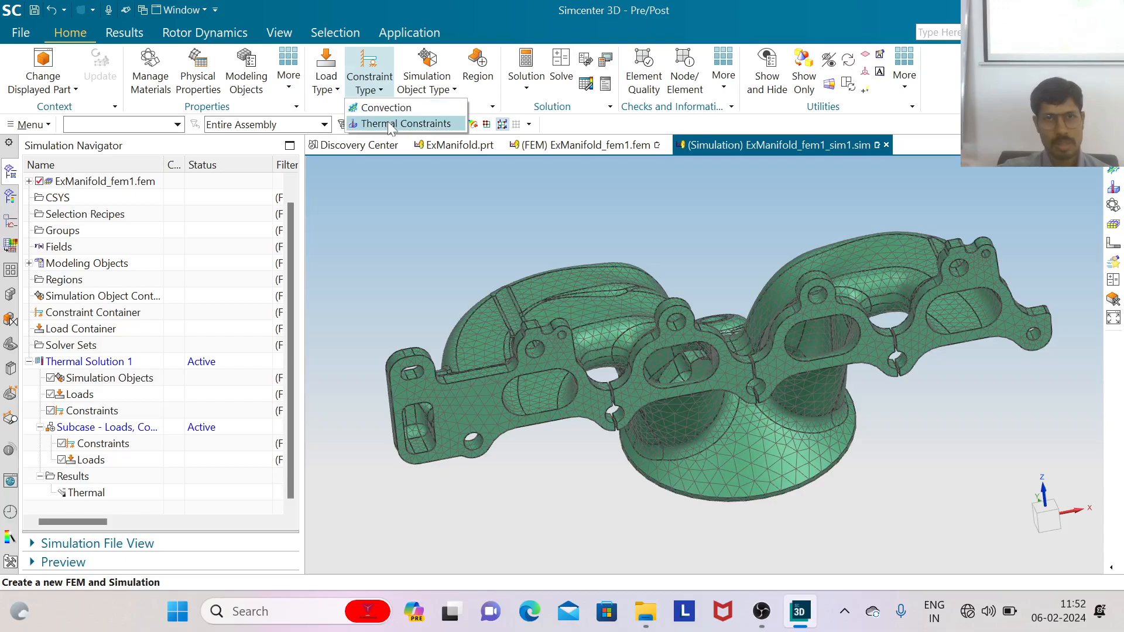
pyautogui.click(389, 123)
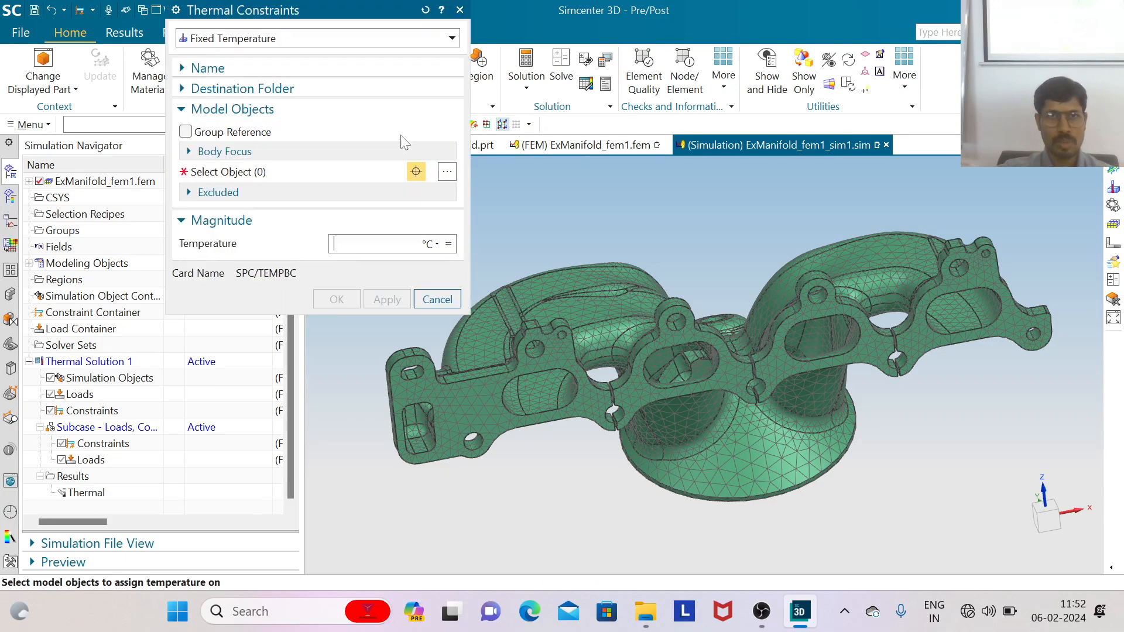
pyautogui.moveTo(328, 12); pyautogui.dragTo(250, 145)
pyautogui.scroll(-3, 557, 269)
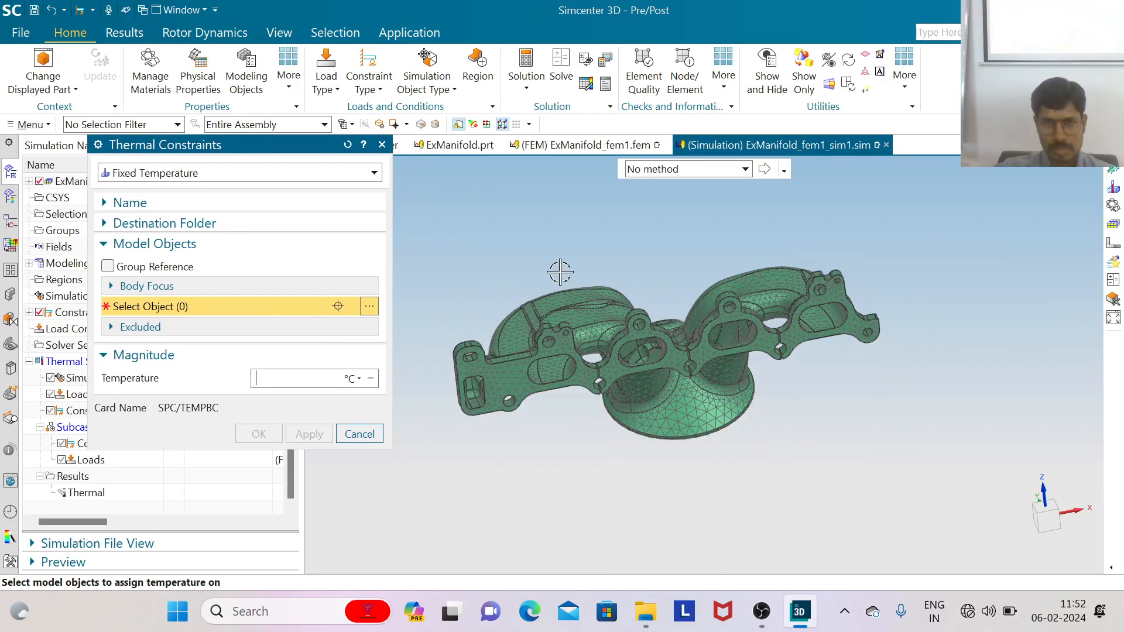
pyautogui.scroll(5, 574, 305)
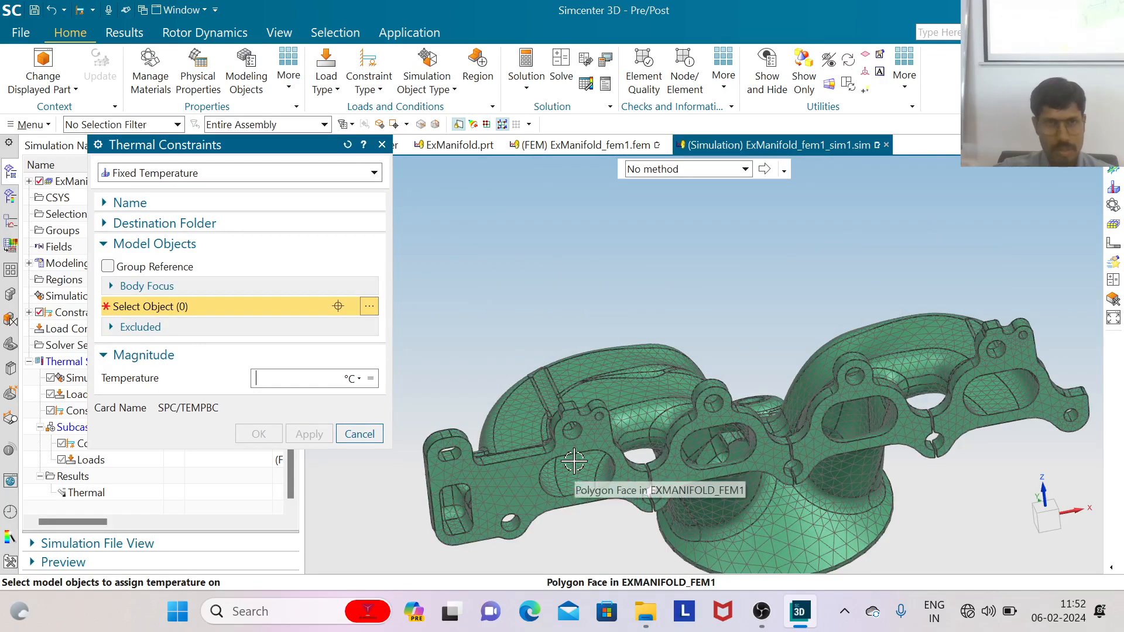
pyautogui.click(745, 169)
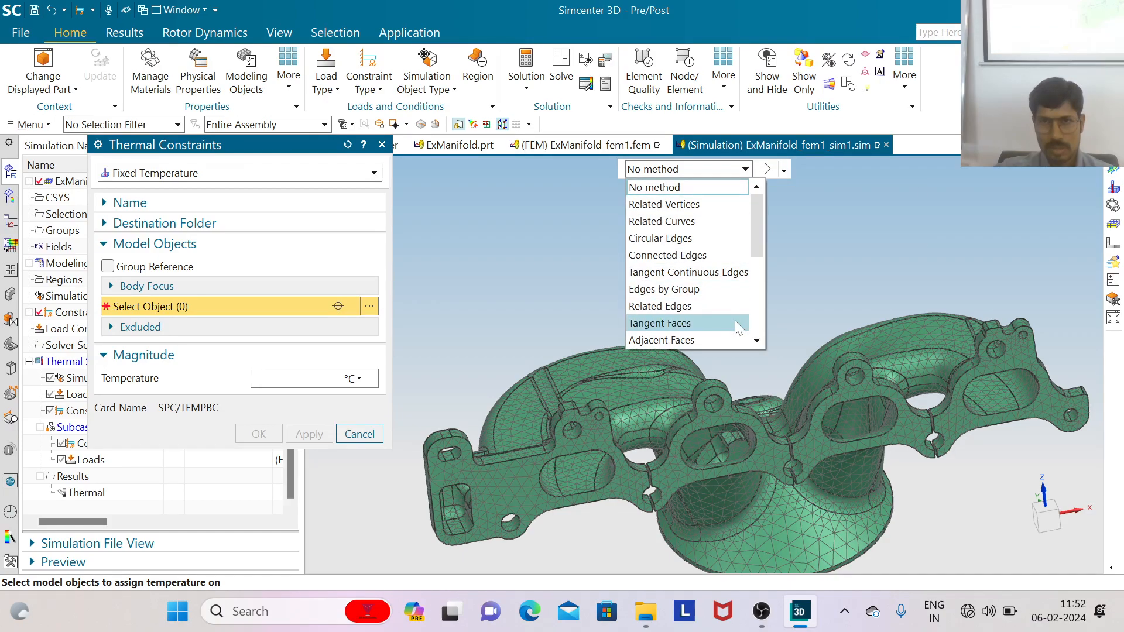
pyautogui.click(708, 323)
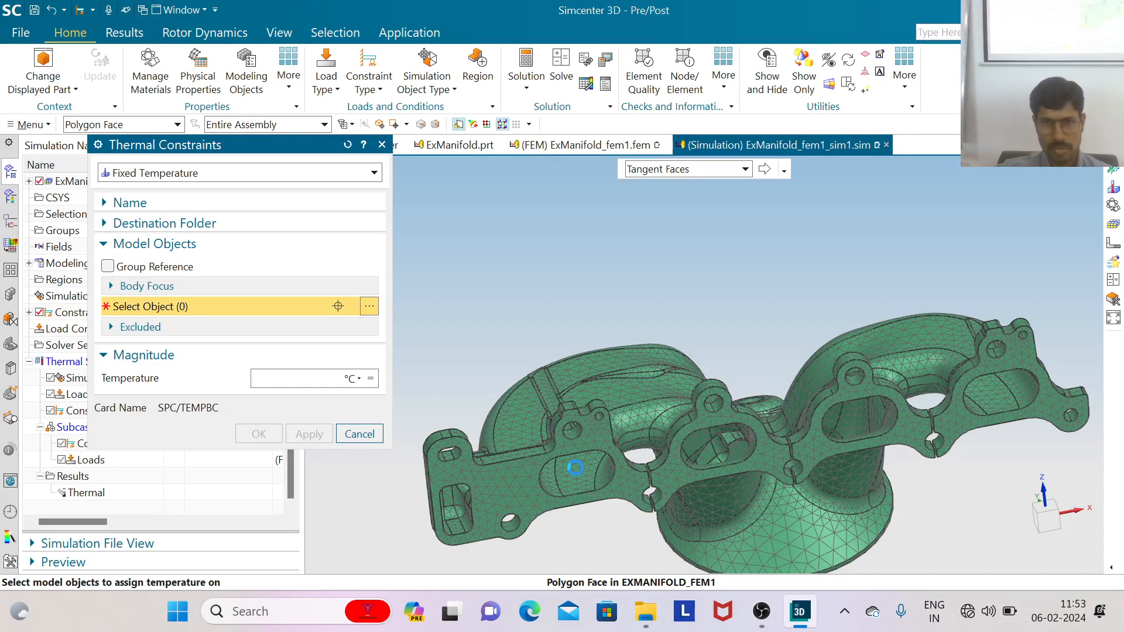
pyautogui.scroll(-3, 562, 305)
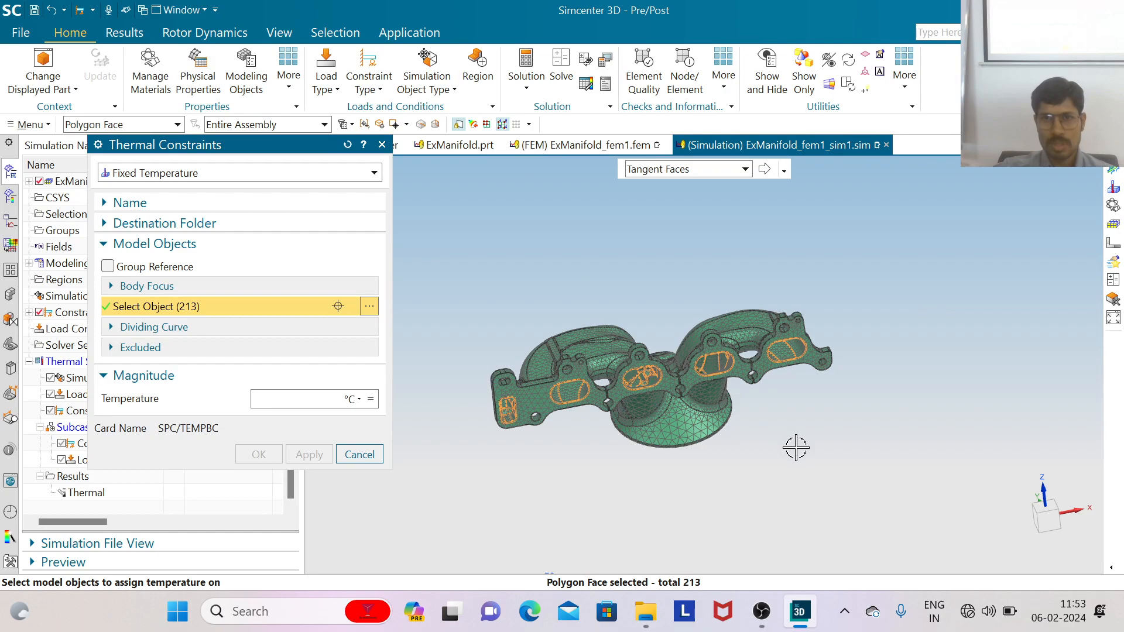
pyautogui.moveTo(785, 439); pyautogui.dragTo(814, 430, button='middle')
pyautogui.scroll(2, 676, 327)
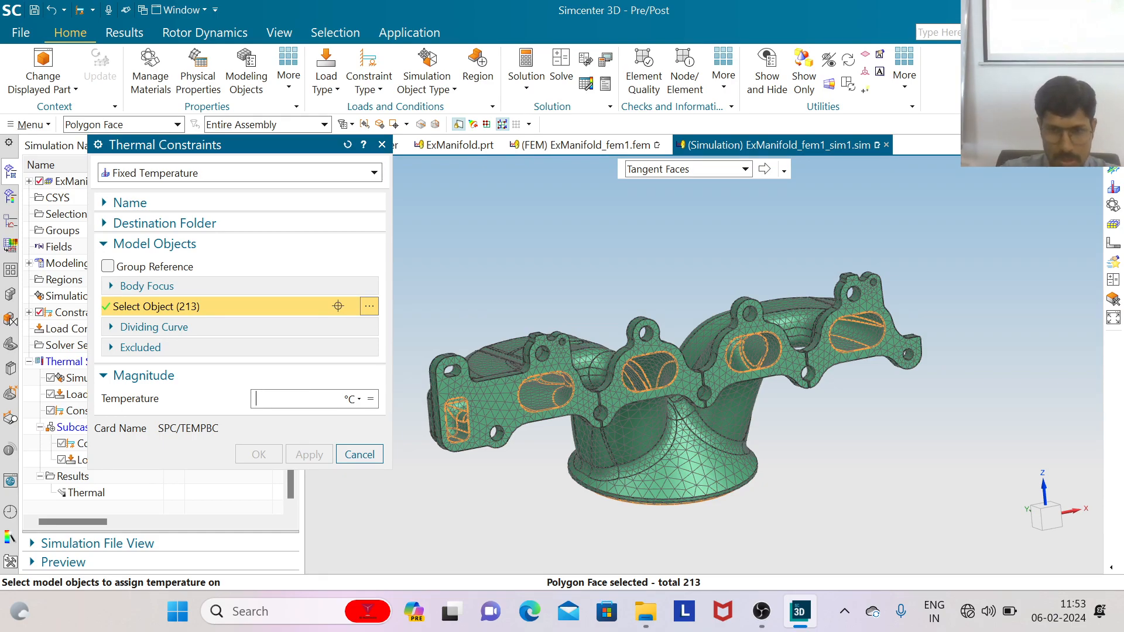
pyautogui.write('1000')
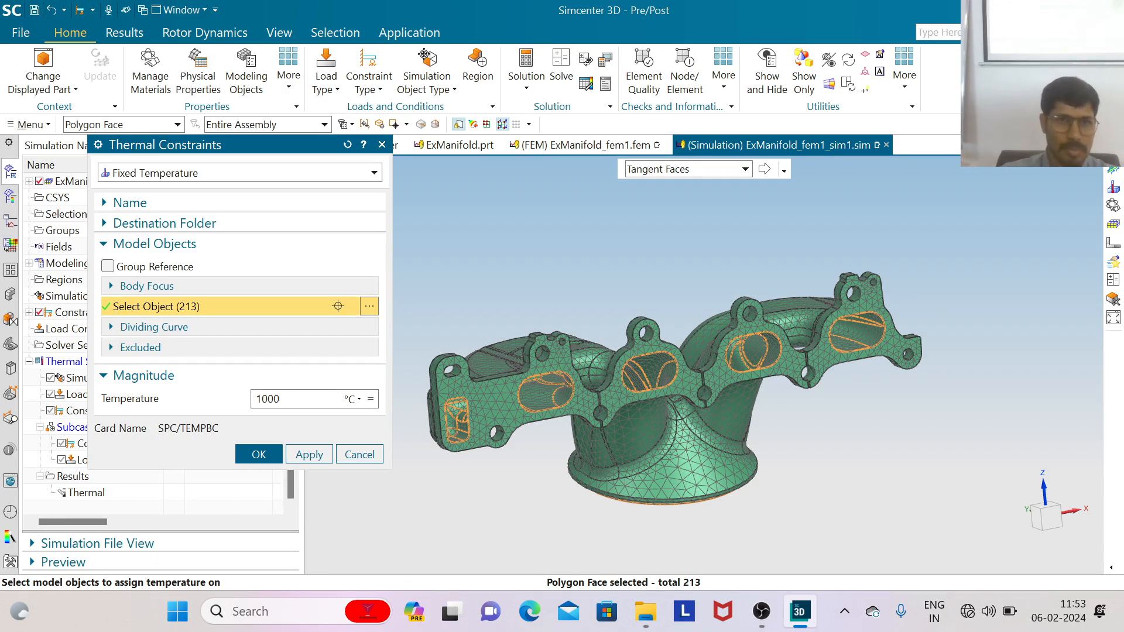
pyautogui.click(257, 455)
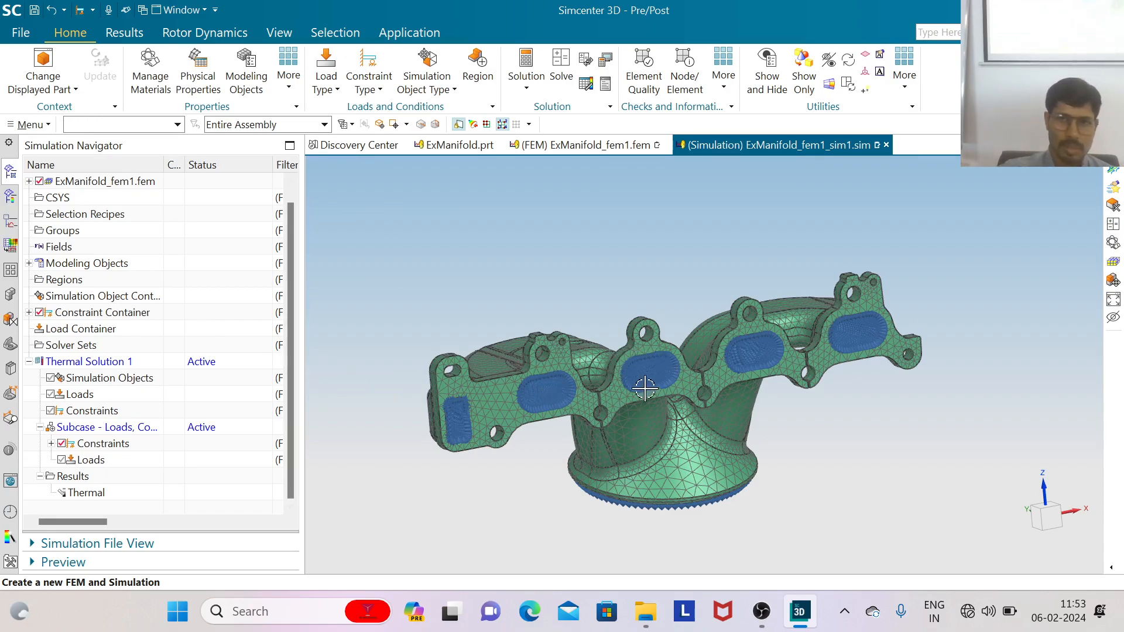
# Reopen the Temp(1) constraint and inspect its face coverage around the outlet flange interior and the small boss hole, leaving its settings as they are
pyautogui.click(51, 444)
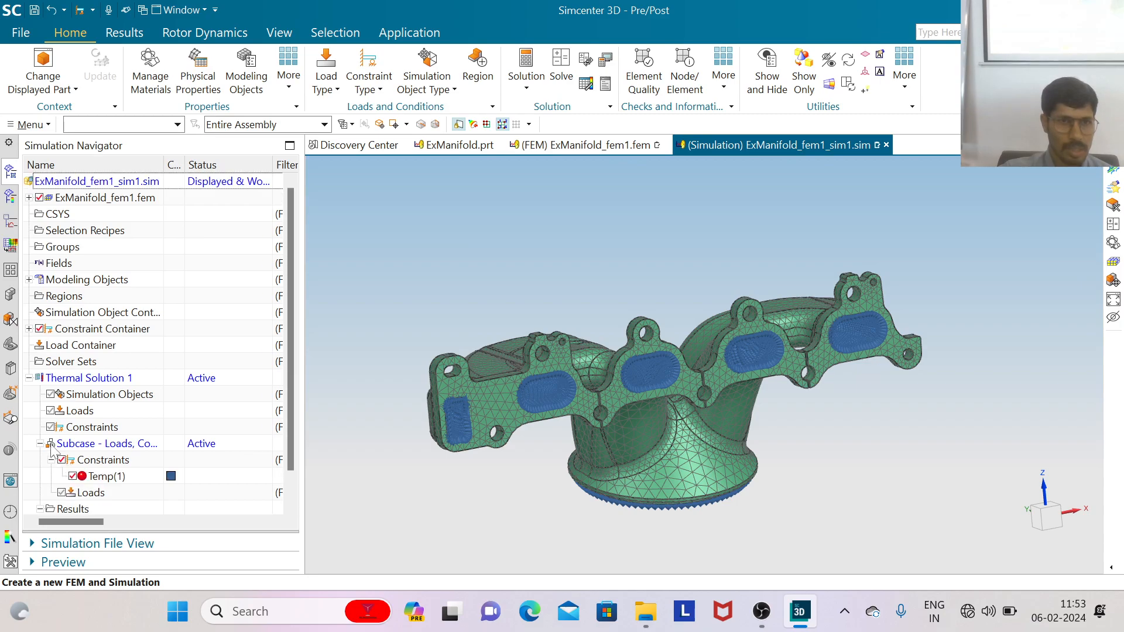
pyautogui.rightClick(106, 478)
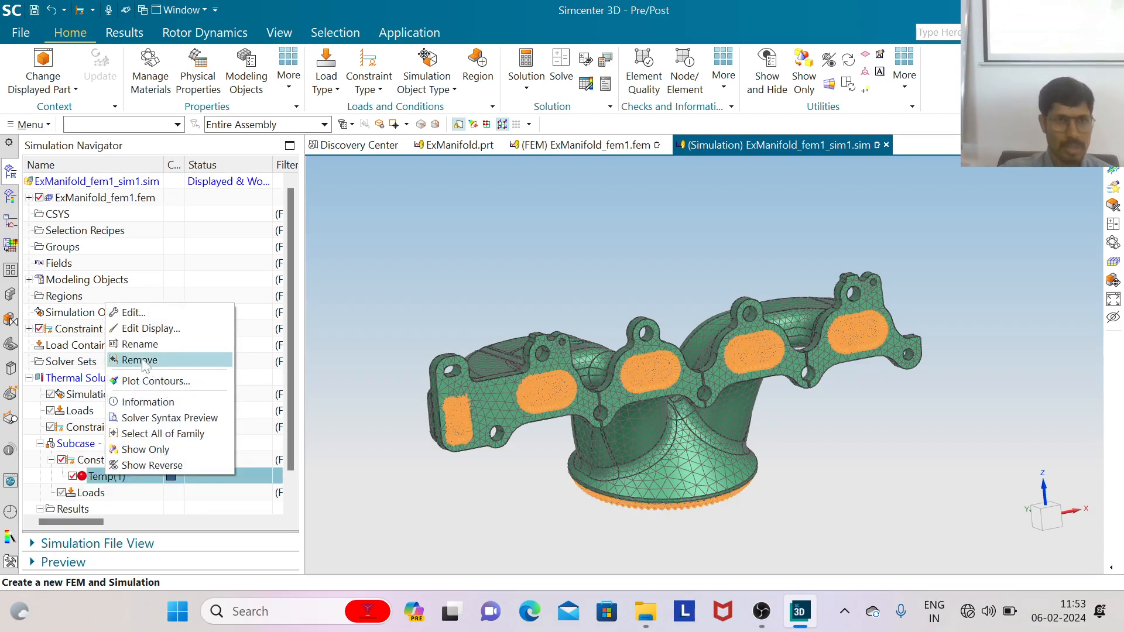
pyautogui.click(145, 315)
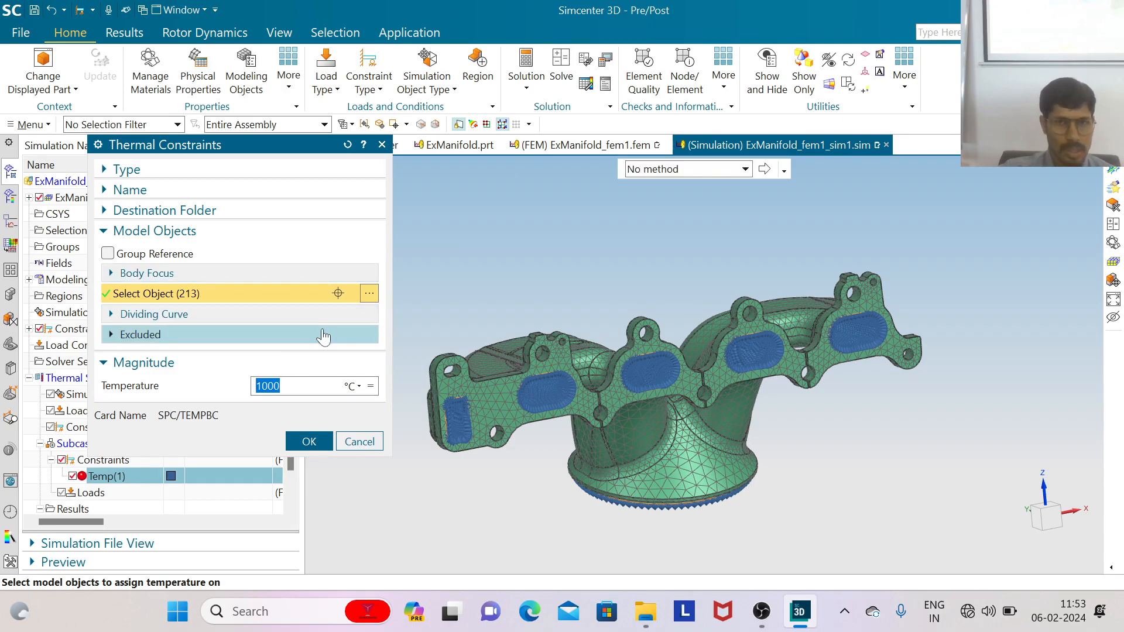
pyautogui.moveTo(813, 507)
pyautogui.mouseDown(button='middle')
pyautogui.moveTo(788, 433)
pyautogui.moveTo(820, 445)
pyautogui.moveTo(843, 436)
pyautogui.moveTo(834, 472)
pyautogui.moveTo(814, 492)
pyautogui.moveTo(788, 495)
pyautogui.mouseUp(button='middle')
pyautogui.scroll(5, 724, 413)
pyautogui.scroll(6, 726, 420)
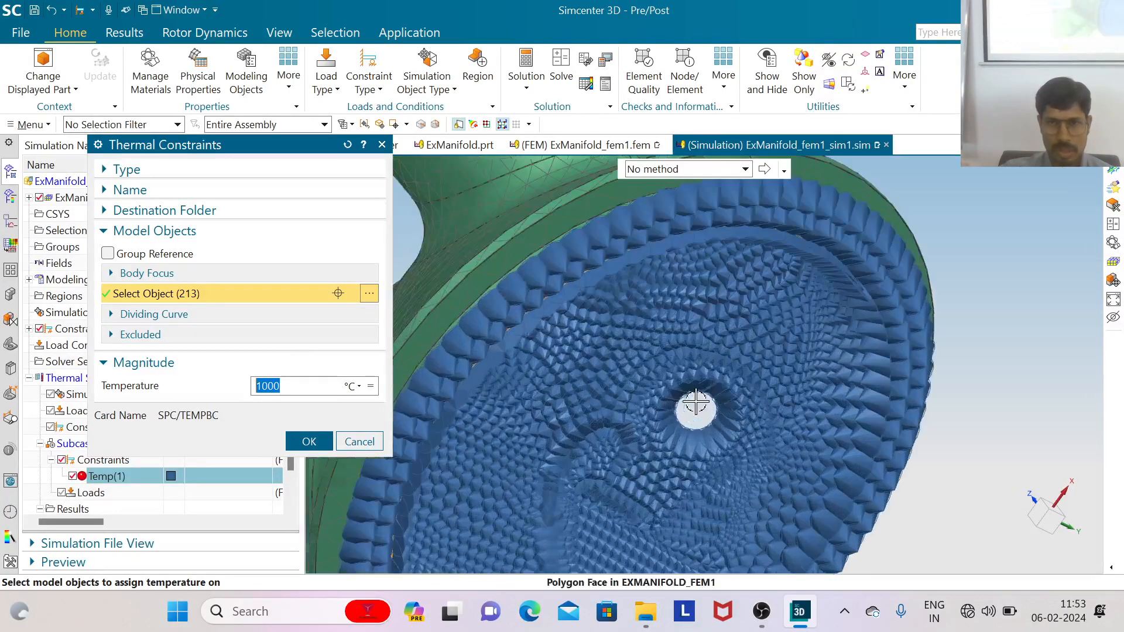
pyautogui.scroll(-2, 683, 405)
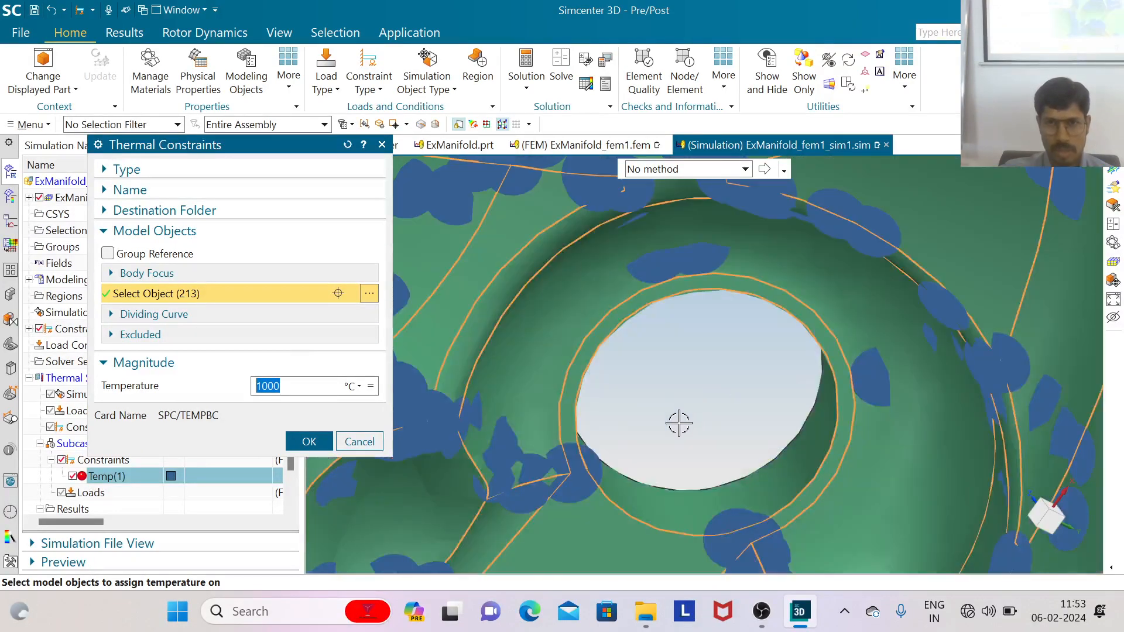
pyautogui.scroll(-10, 702, 438)
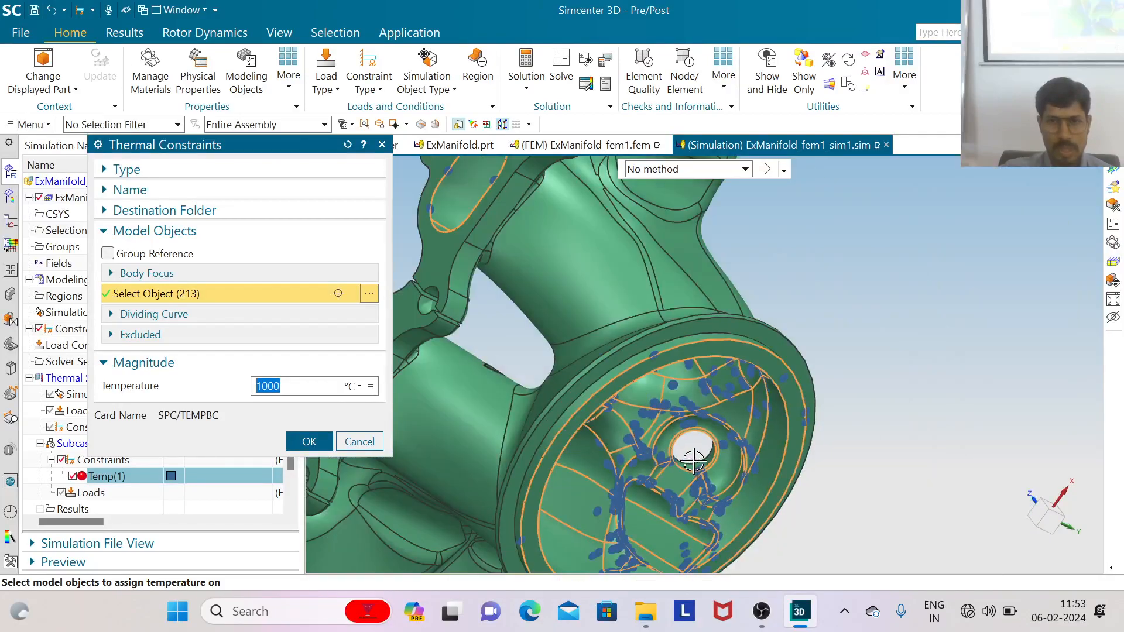
pyautogui.moveTo(544, 298)
pyautogui.mouseDown(button='middle')
pyautogui.moveTo(595, 319)
pyautogui.moveTo(707, 316)
pyautogui.mouseUp(button='middle')
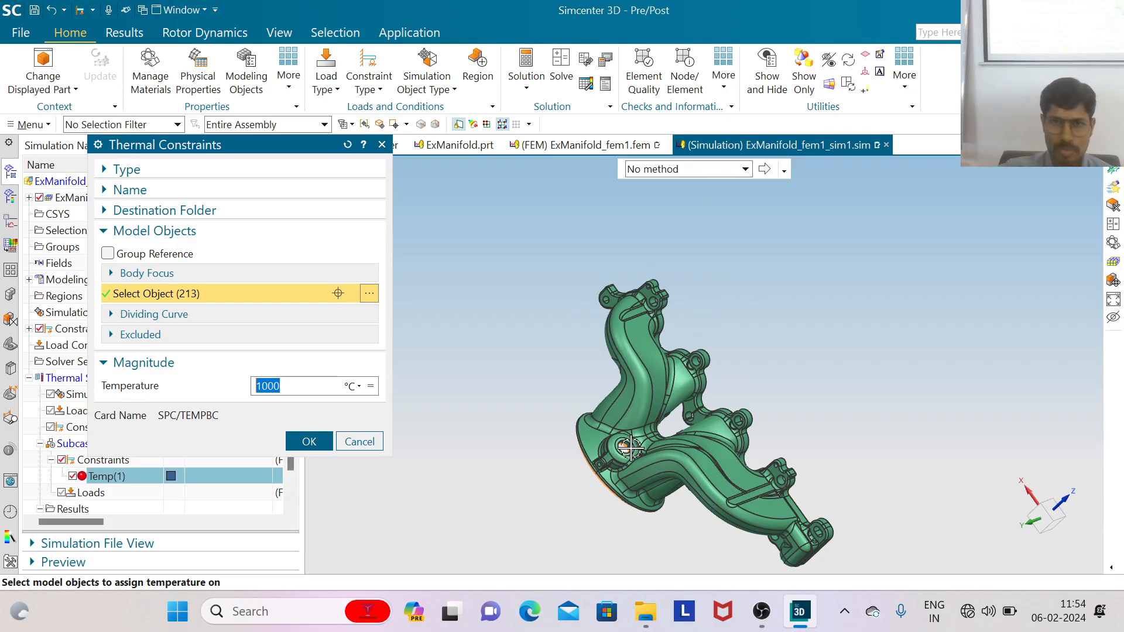
pyautogui.scroll(10, 619, 457)
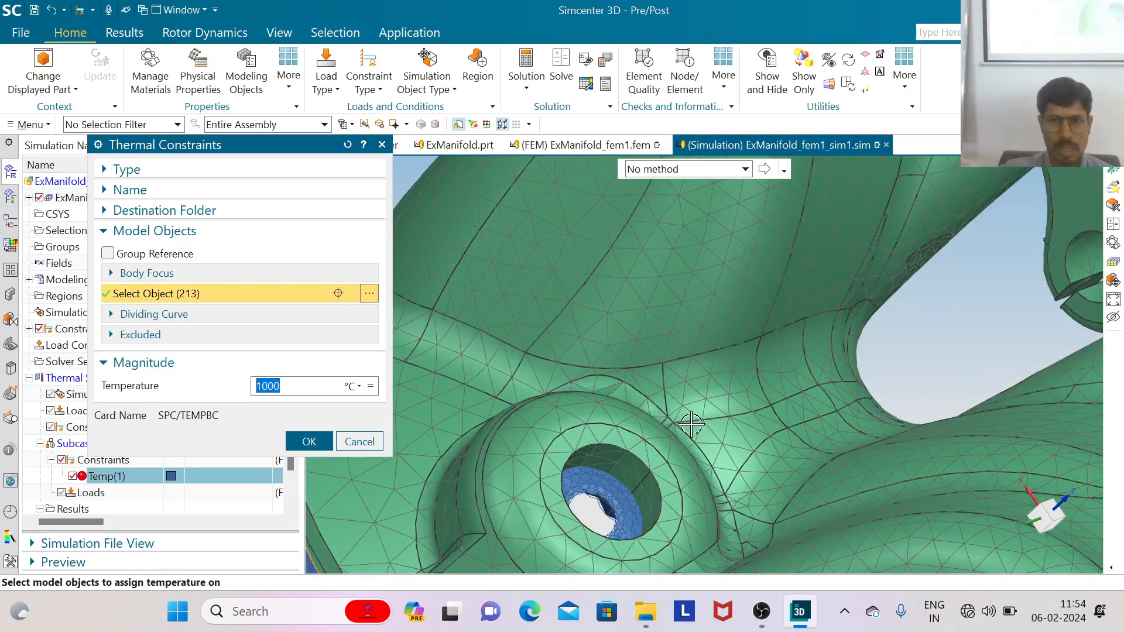
pyautogui.scroll(-10, 603, 436)
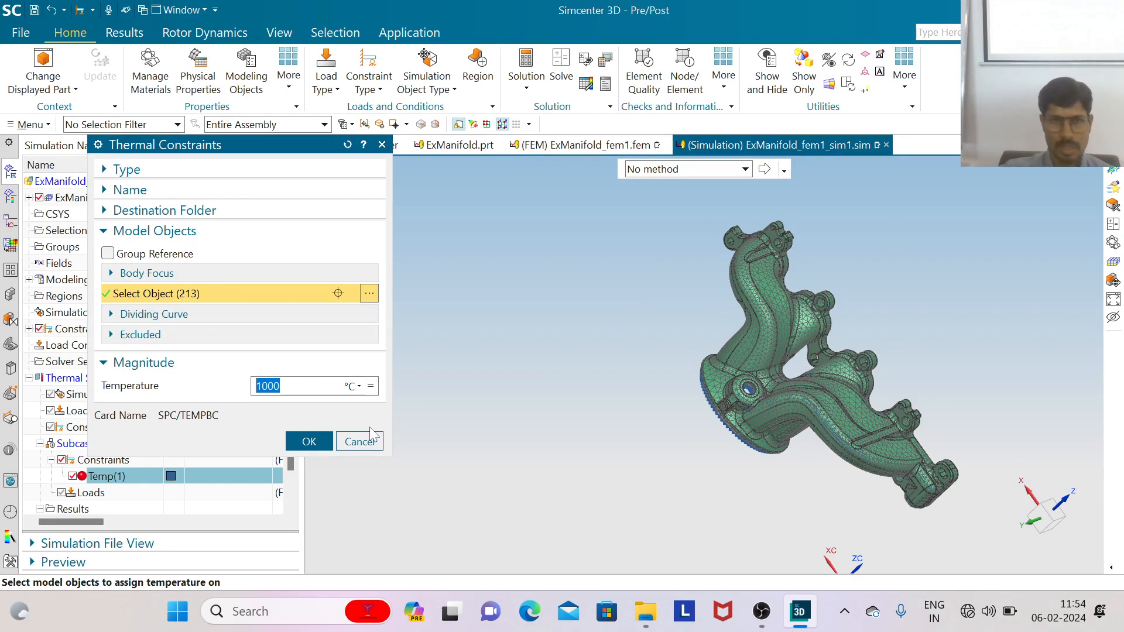
pyautogui.click(359, 442)
# Start a Convection constraint with 30 °C ambient temperature and select the manifold's outer surfaces using the Tangent Faces method
pyautogui.moveTo(628, 462); pyautogui.dragTo(539, 470, button='middle')
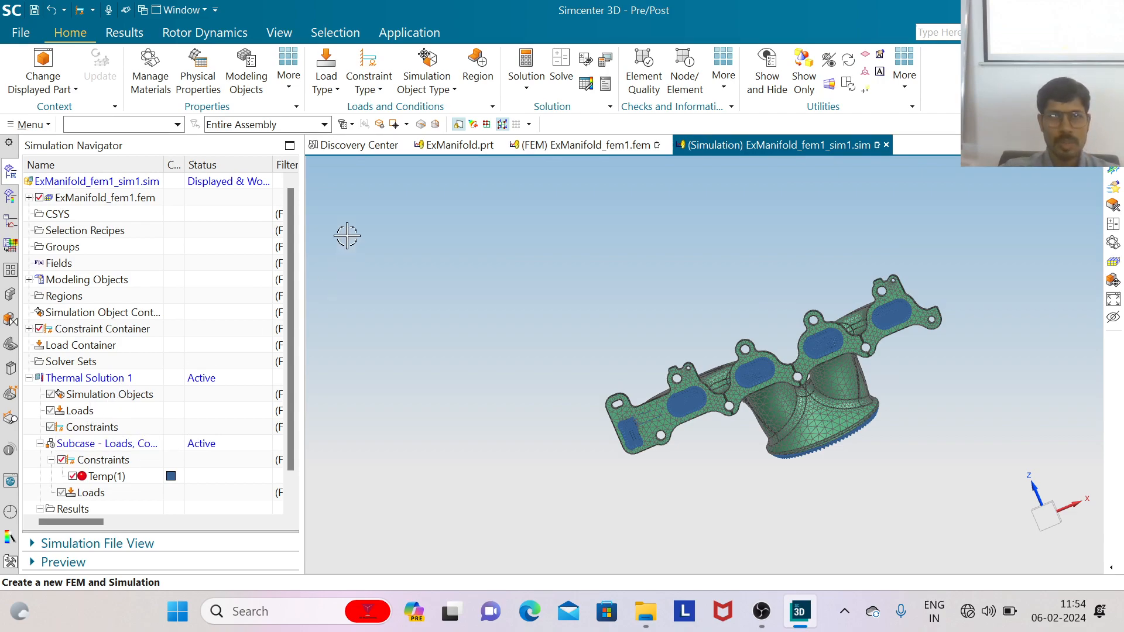
pyautogui.click(373, 92)
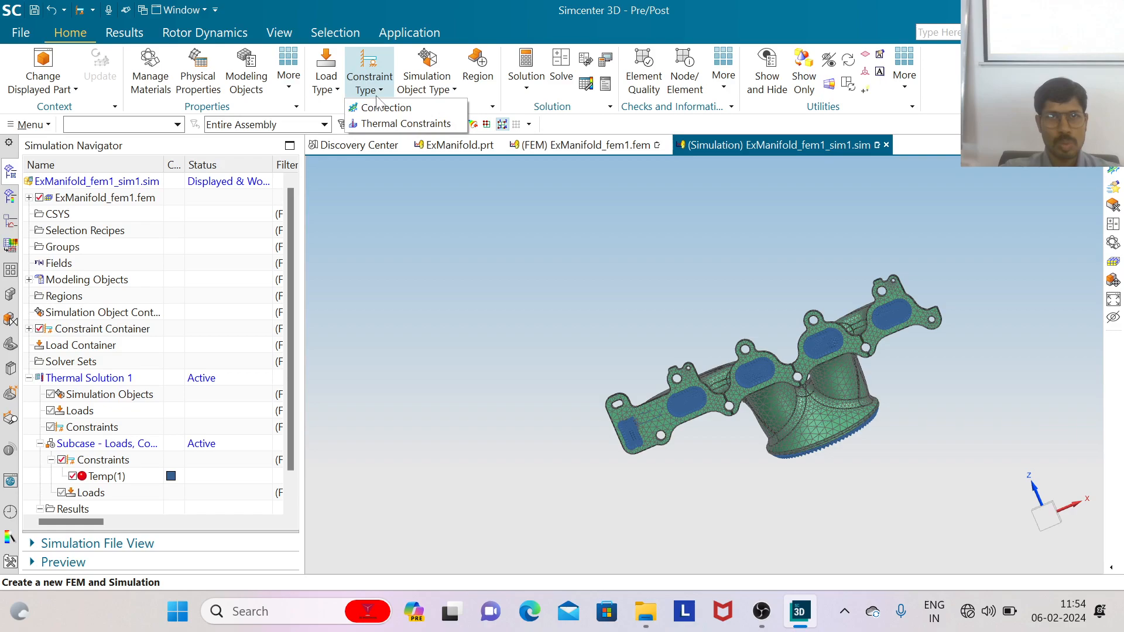
pyautogui.click(383, 108)
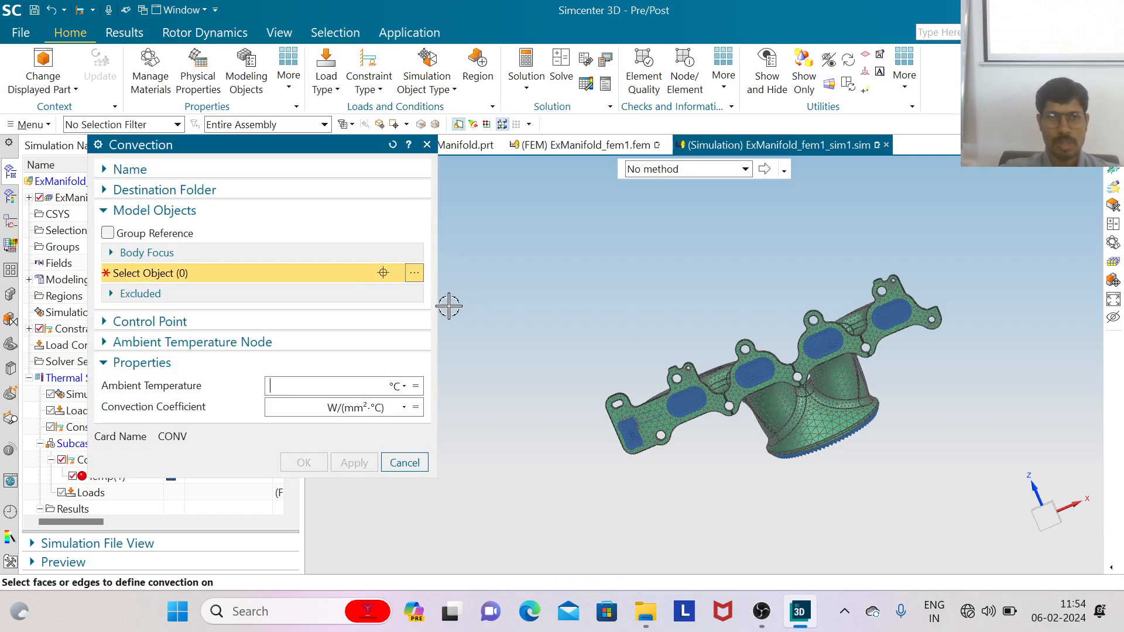
pyautogui.scroll(-2, 566, 344)
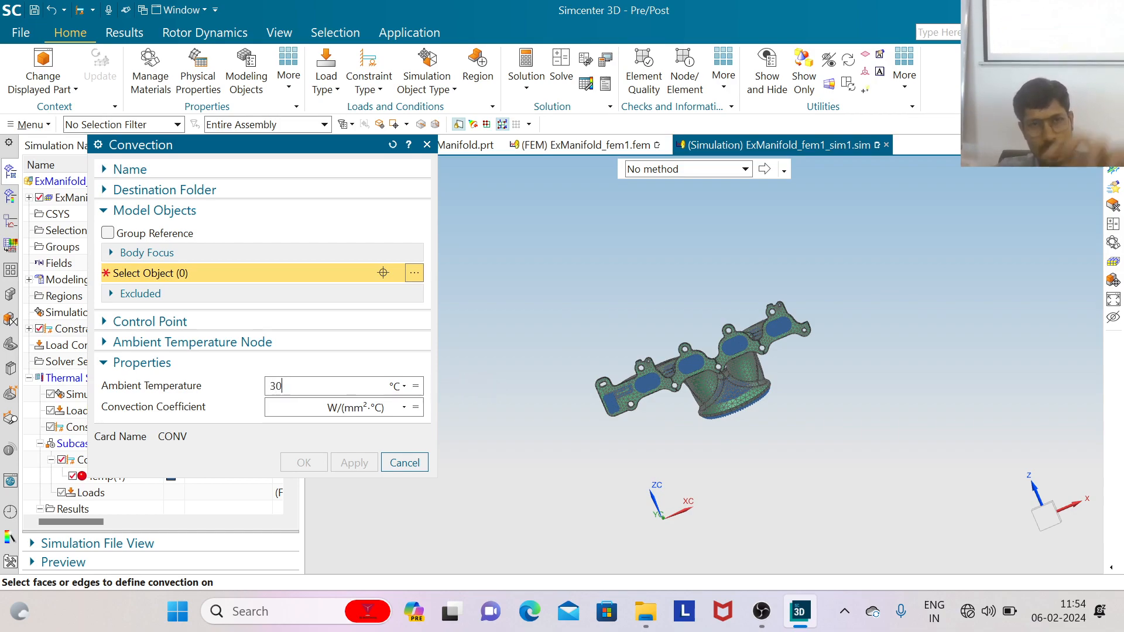
pyautogui.click(744, 169)
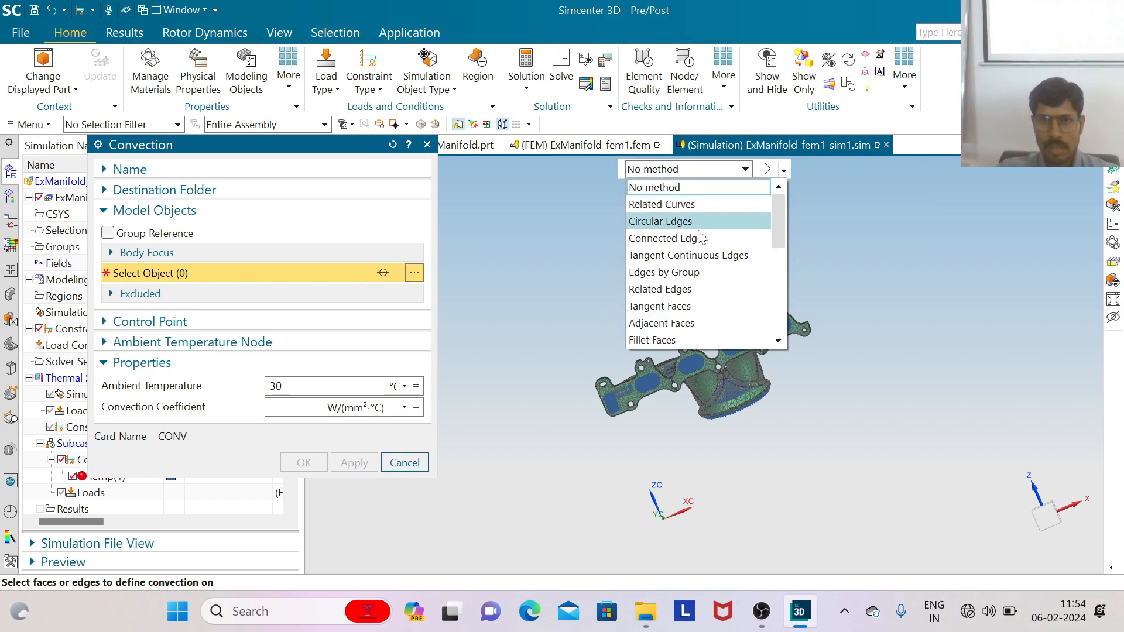
pyautogui.click(692, 308)
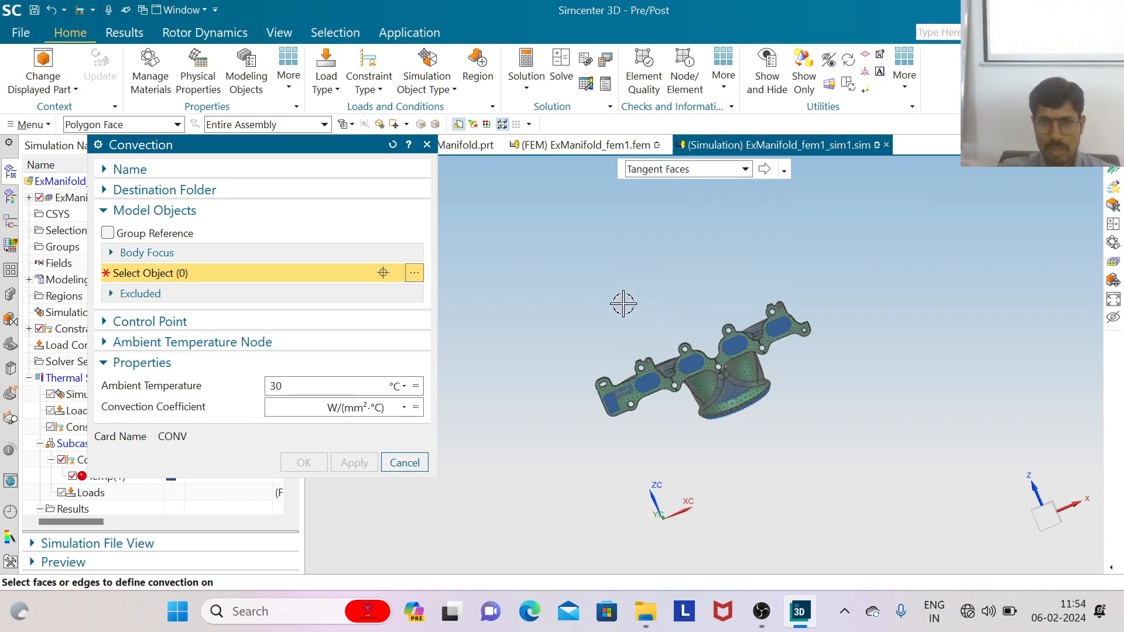
pyautogui.moveTo(623, 304); pyautogui.dragTo(674, 355, button='middle')
pyautogui.scroll(5, 671, 375)
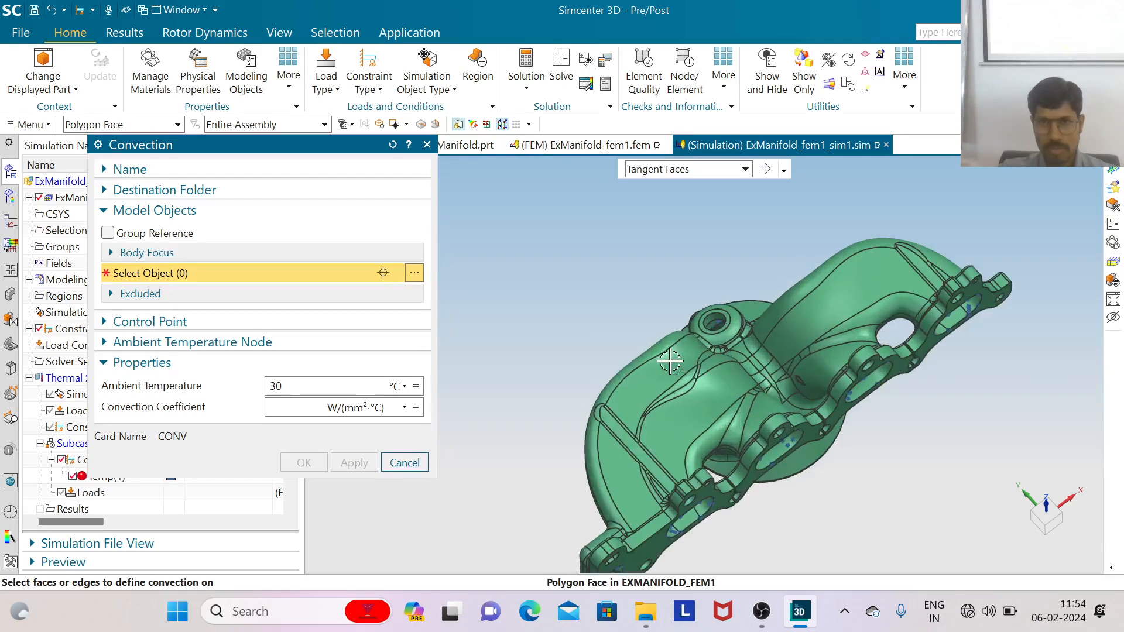
pyautogui.scroll(3, 663, 365)
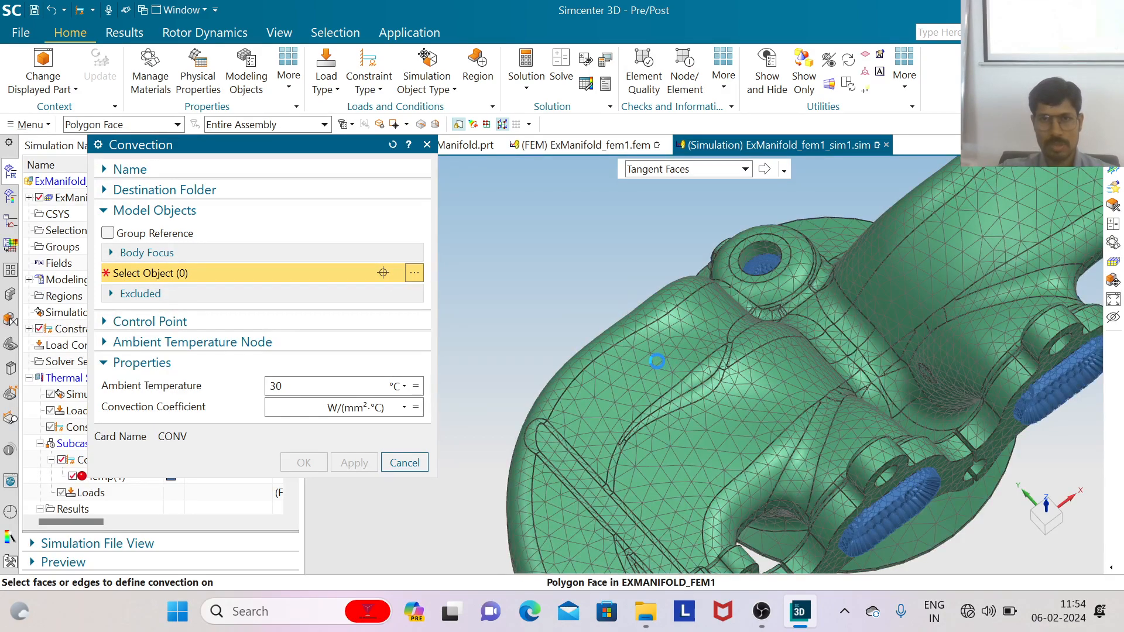
pyautogui.click(657, 361)
pyautogui.scroll(-5, 657, 361)
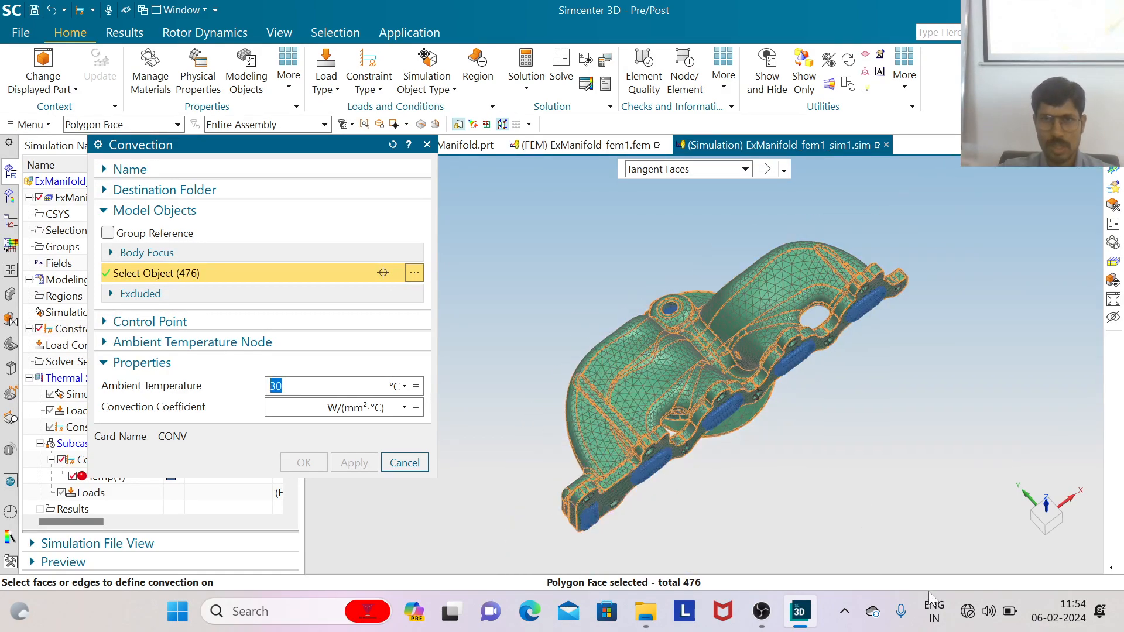
# Set the convection coefficient to 1200 W/(mm²·°C) and create the convection constraint
pyautogui.moveTo(935, 481); pyautogui.dragTo(904, 423, button='middle')
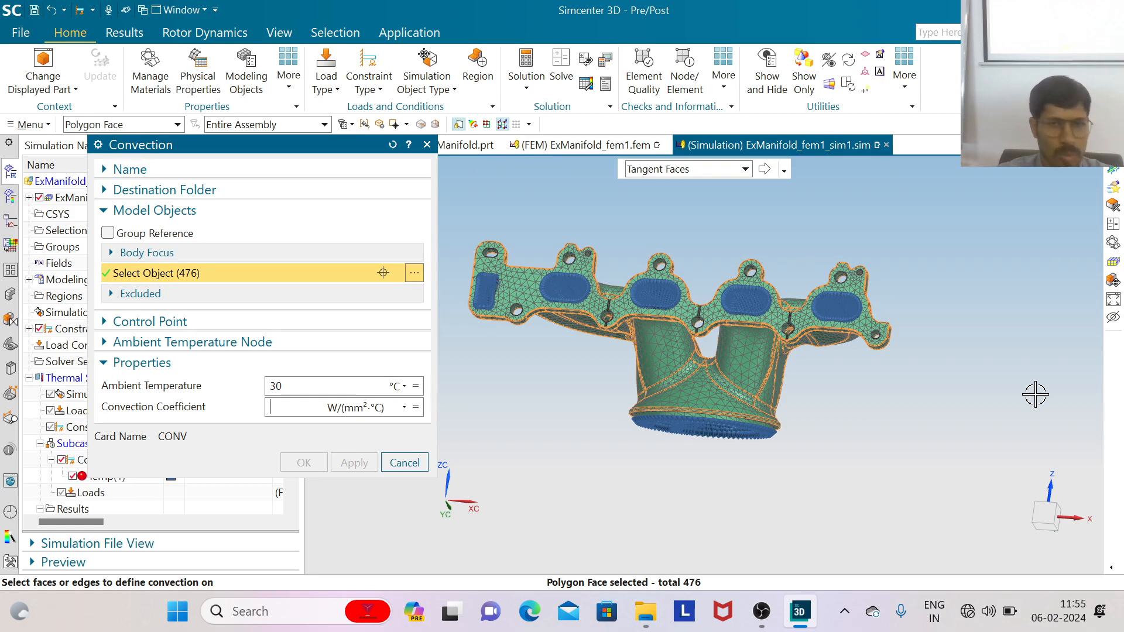
pyautogui.write('1200')
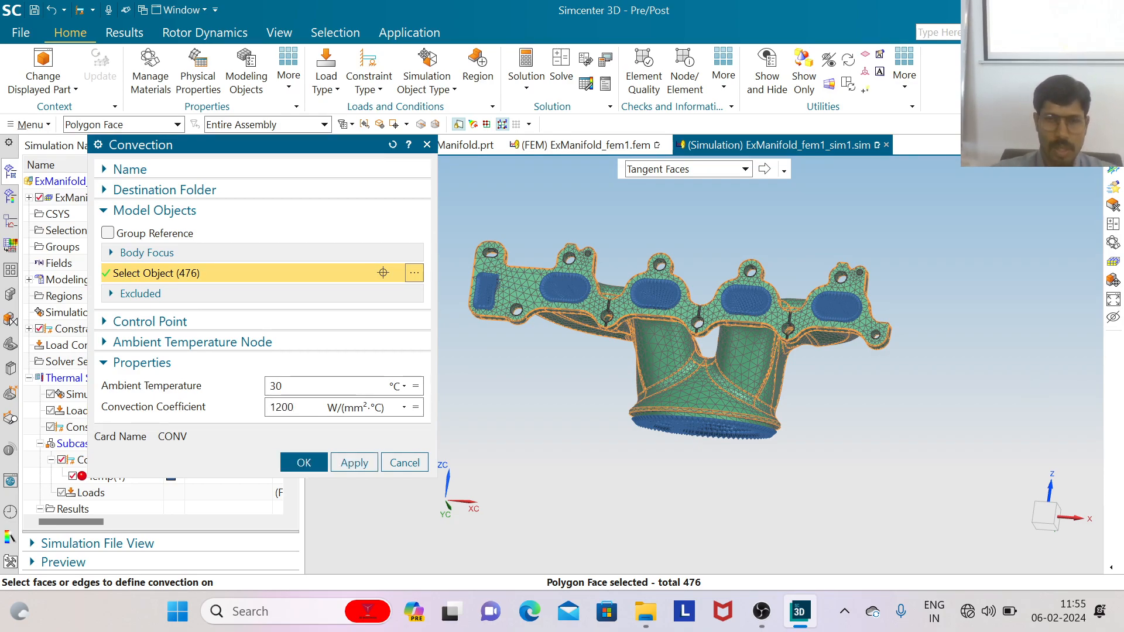
pyautogui.click(306, 464)
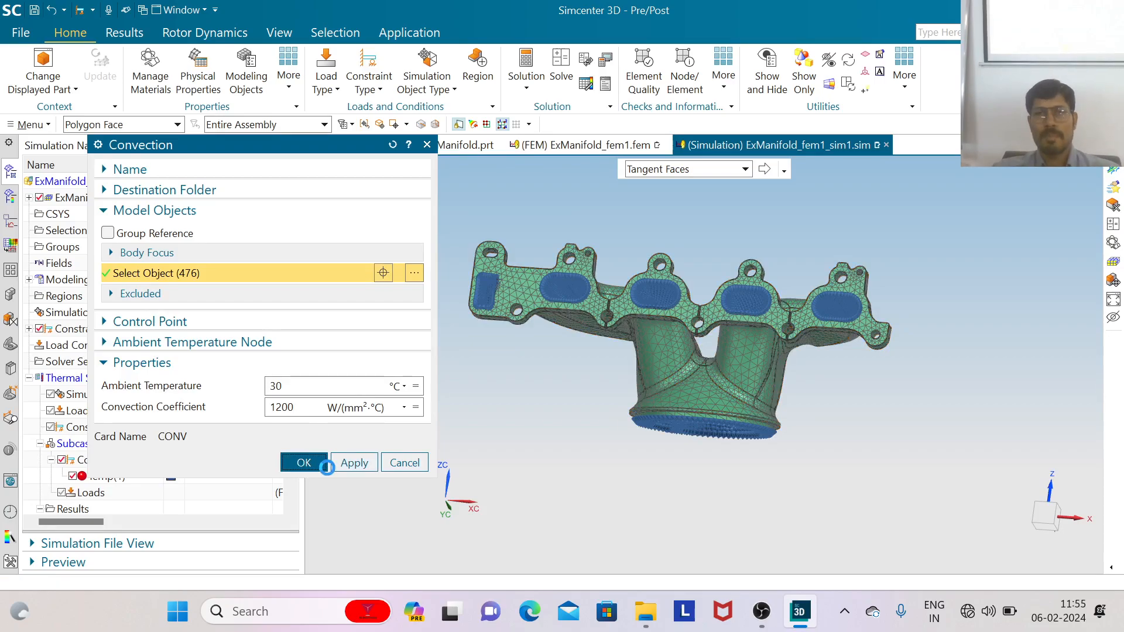
# Review the convection constraint under Thermal Solution 1 and highlight the Temp(1) faces on the manifold
pyautogui.moveTo(574, 388); pyautogui.dragTo(568, 427, button='middle')
pyautogui.scroll(3, 539, 381)
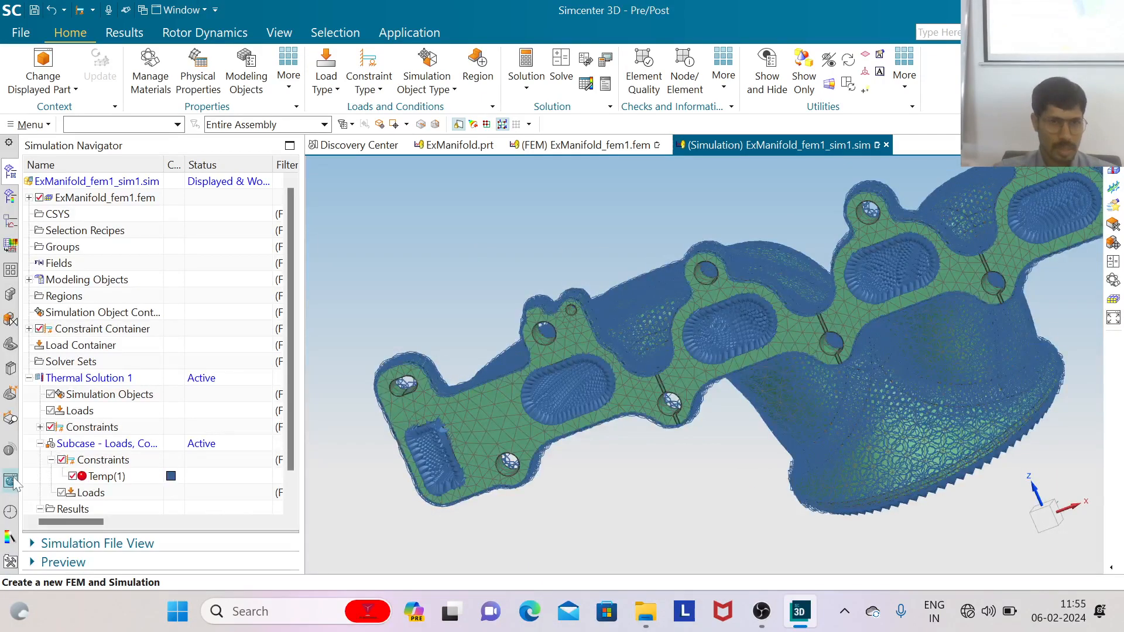
pyautogui.scroll(-1, 86, 469)
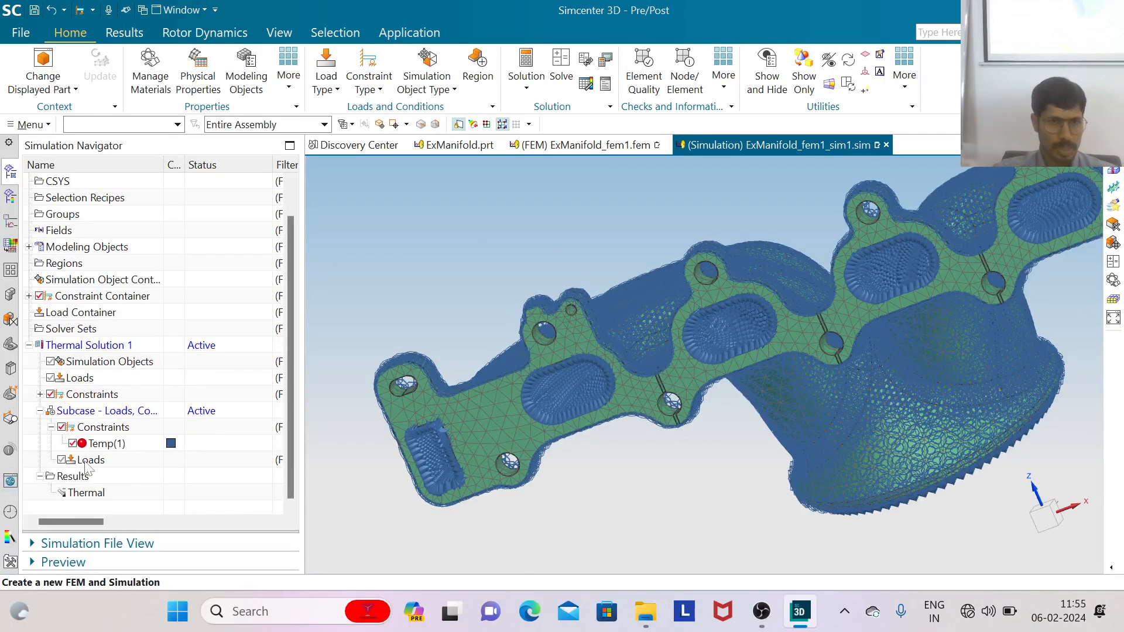
pyautogui.click(39, 395)
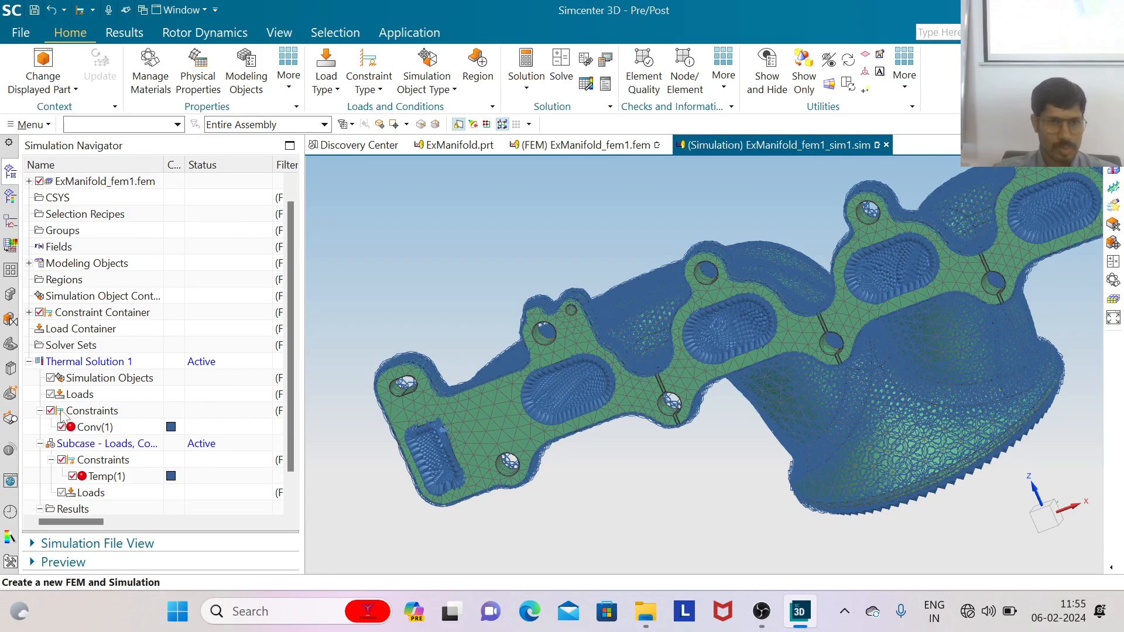
pyautogui.click(112, 478)
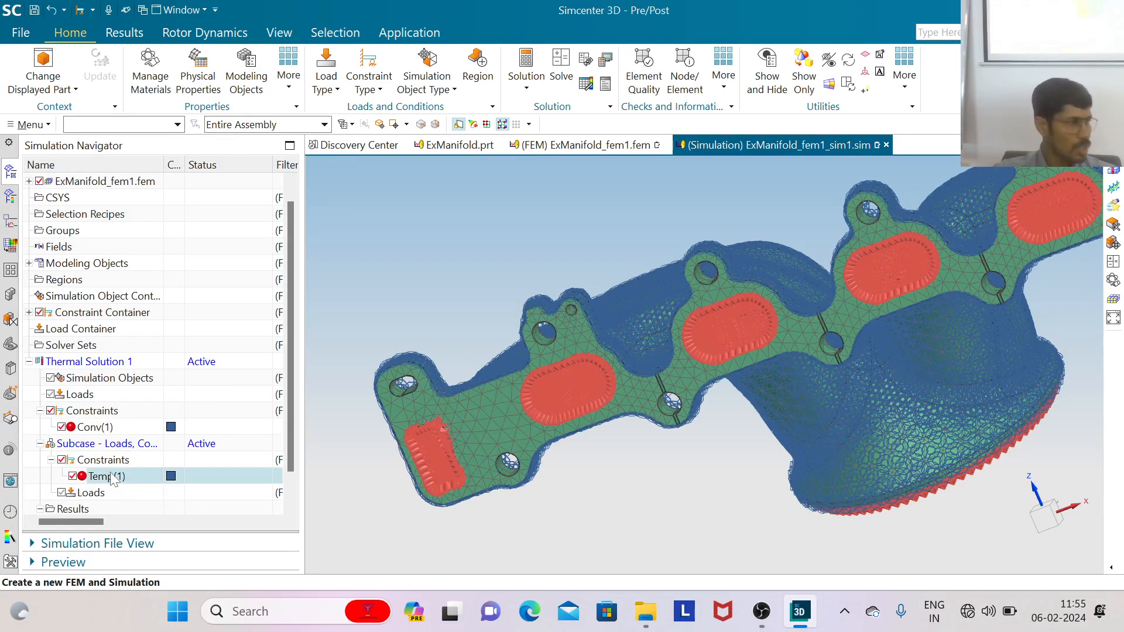
# Solve Thermal Solution 1 with Model Setup Check enabled and accept reviewing all solver messages
pyautogui.scroll(-1, 261, 258)
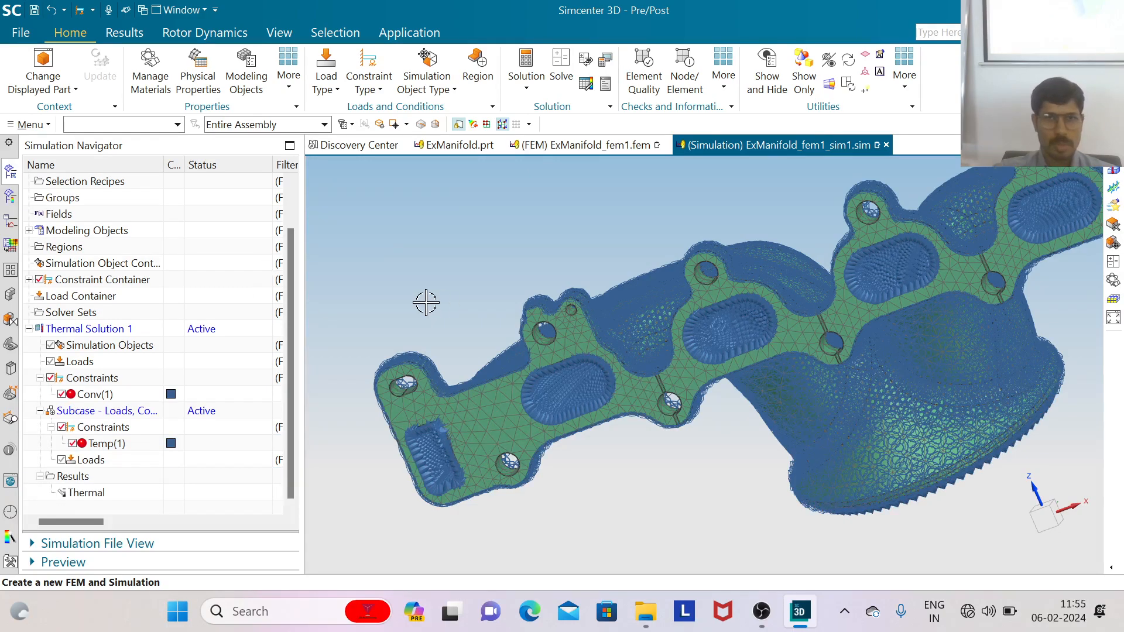
pyautogui.scroll(-2, 438, 304)
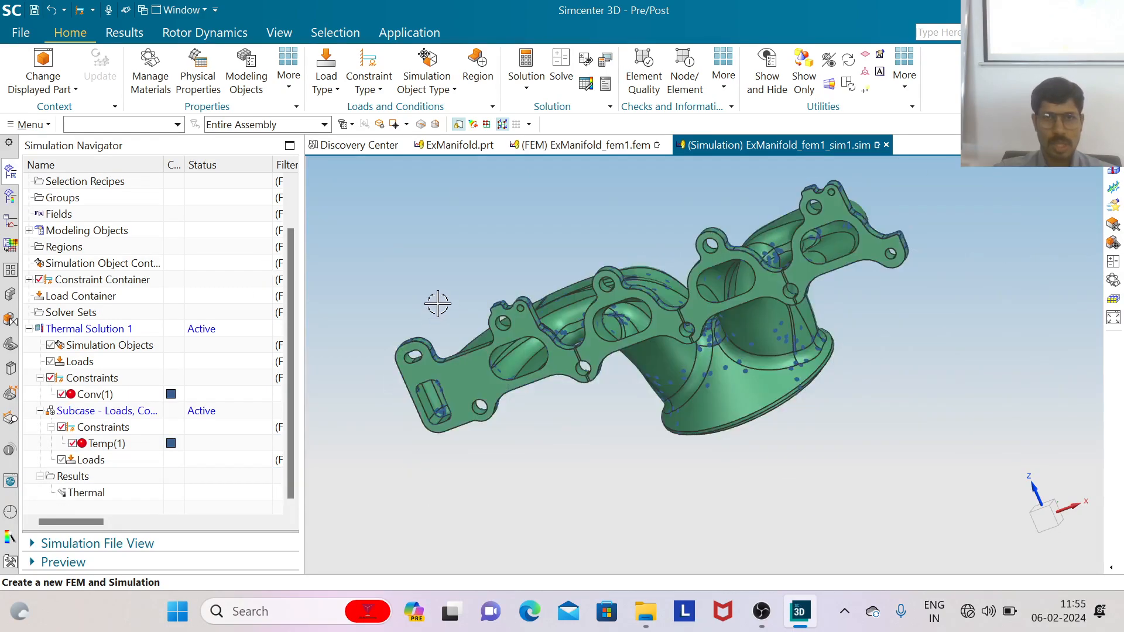
pyautogui.click(564, 73)
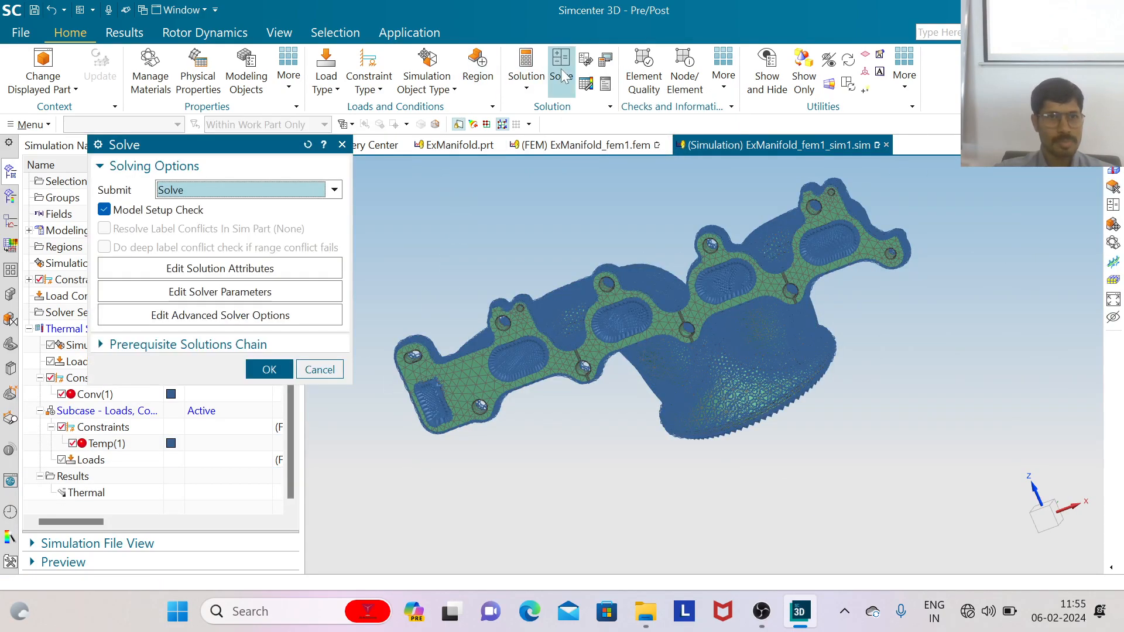
pyautogui.click(264, 370)
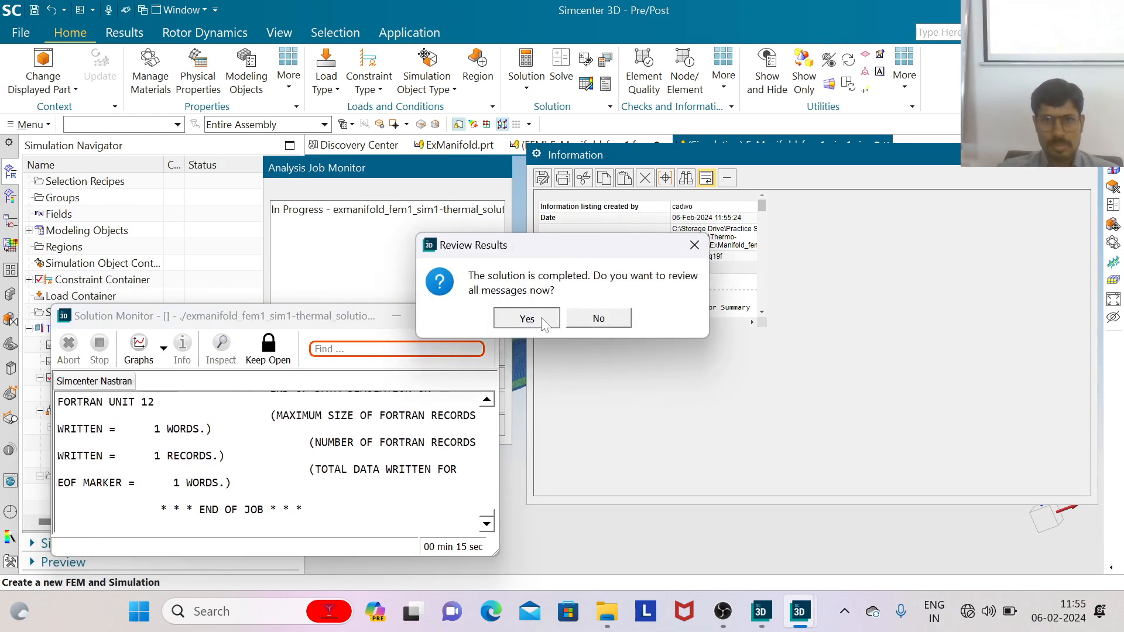
pyautogui.click(526, 318)
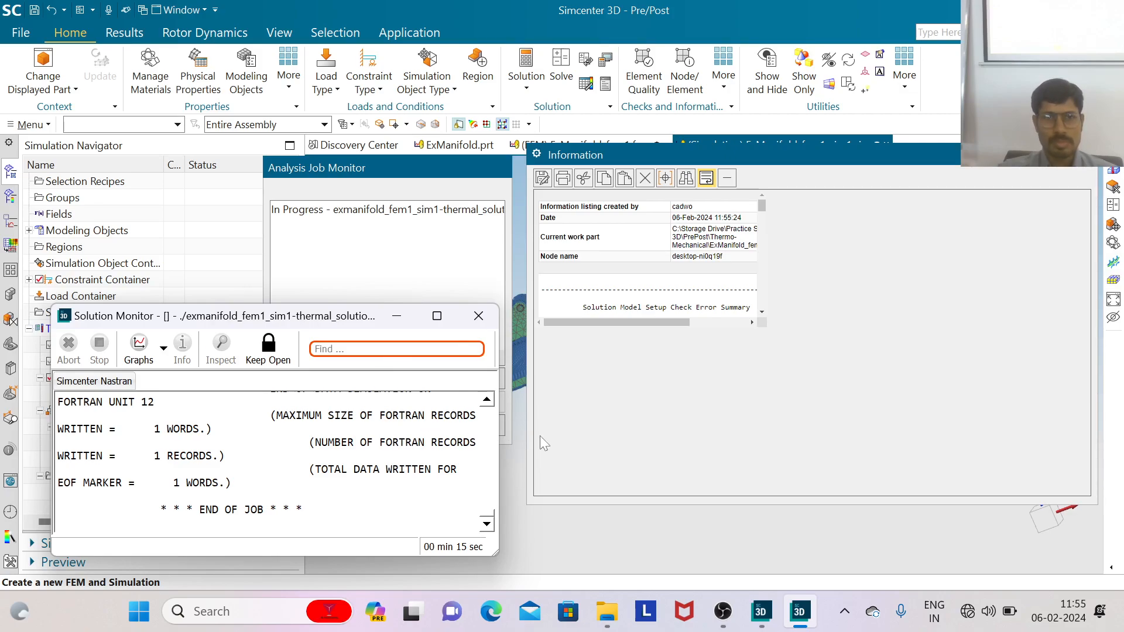
# Check the solver's Nonlinear Iteration History convergence graph, then dismiss it and close the Solution Monitor
pyautogui.click(163, 348)
pyautogui.moveTo(191, 384)
pyautogui.click(261, 381)
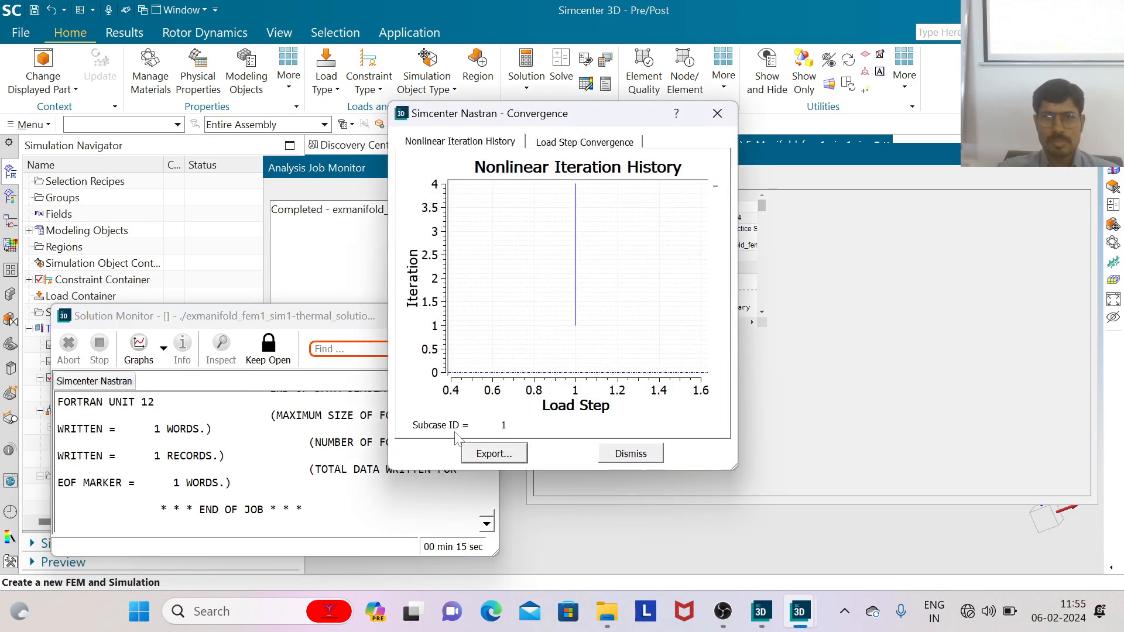
pyautogui.click(639, 455)
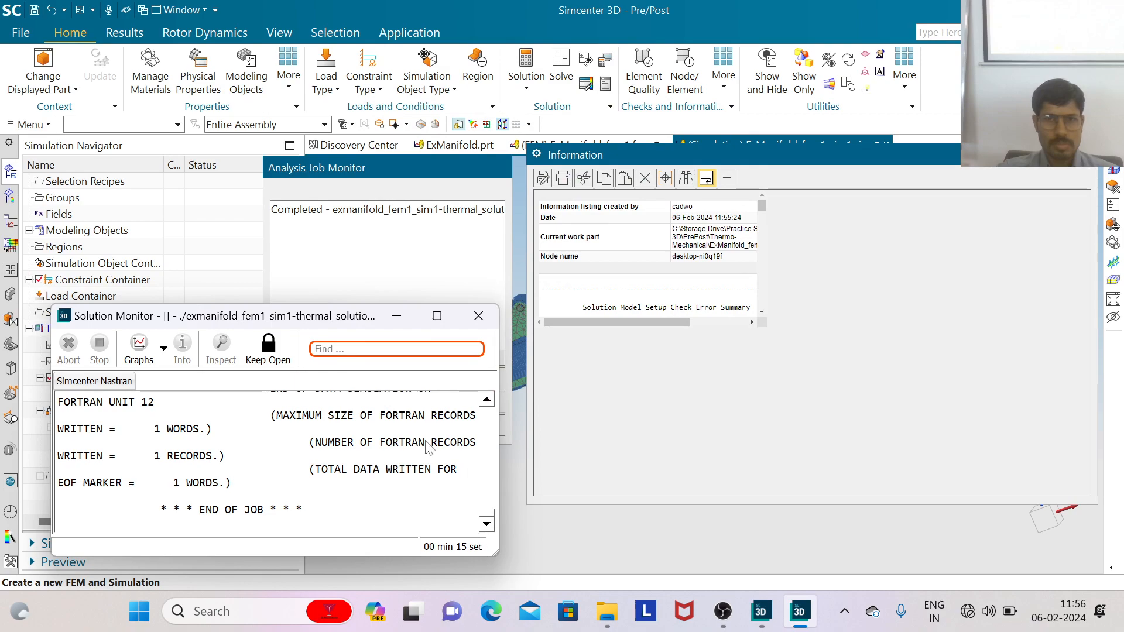
pyautogui.click(479, 316)
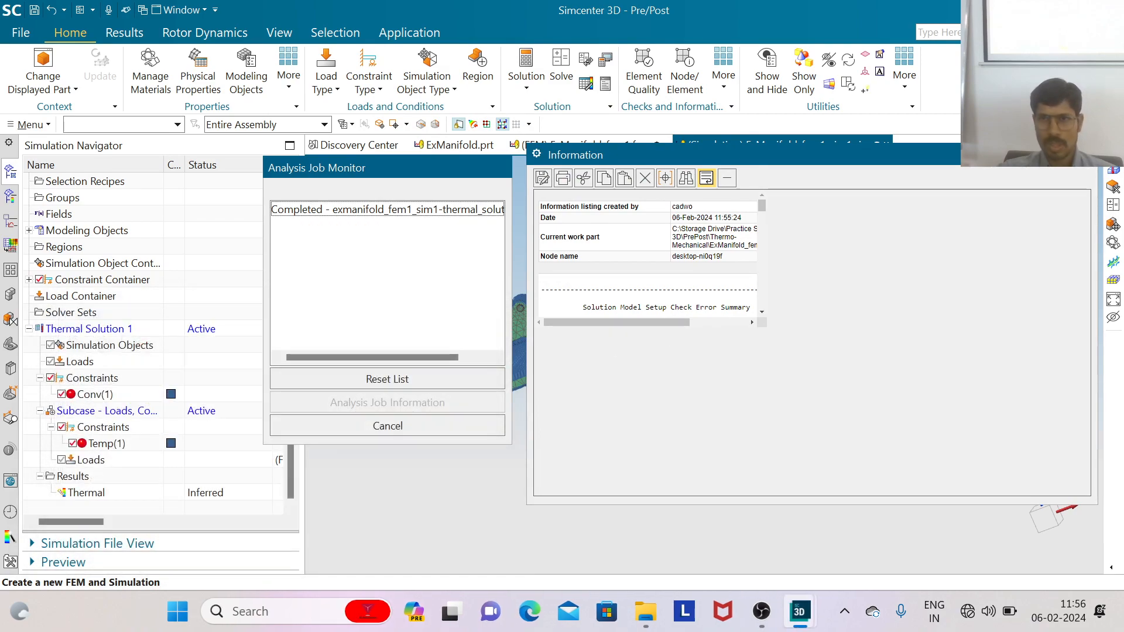
# Read through the model setup check and Nastran export listing, then close it and the Analysis Job Monitor
pyautogui.scroll(-1, 808, 343)
pyautogui.scroll(1, 808, 342)
pyautogui.scroll(-5, 808, 343)
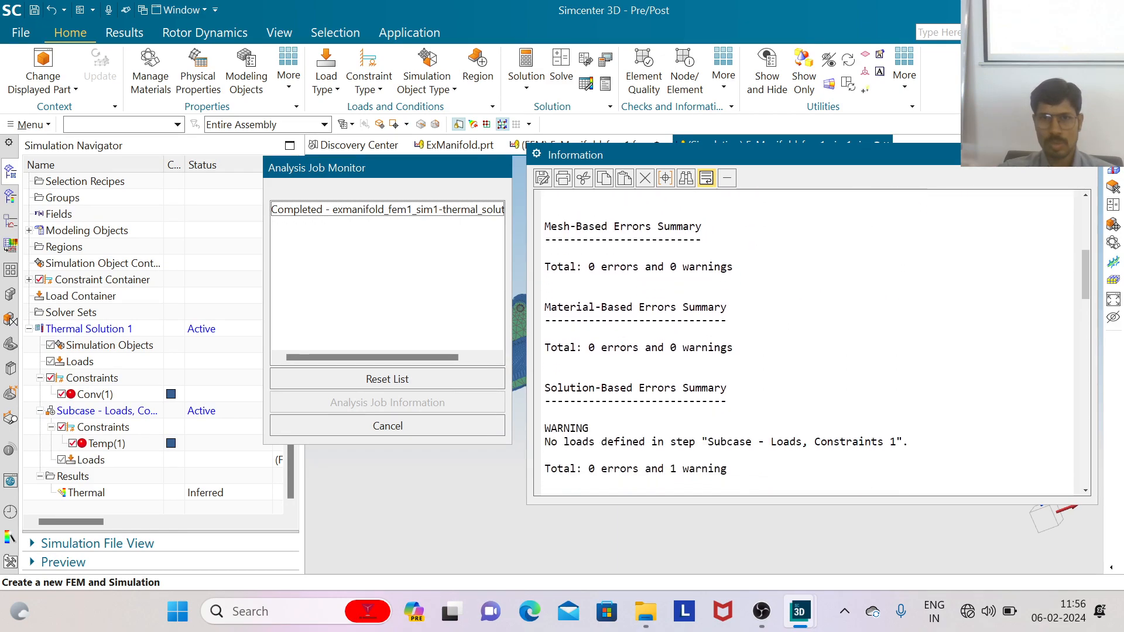
pyautogui.scroll(-5, 808, 343)
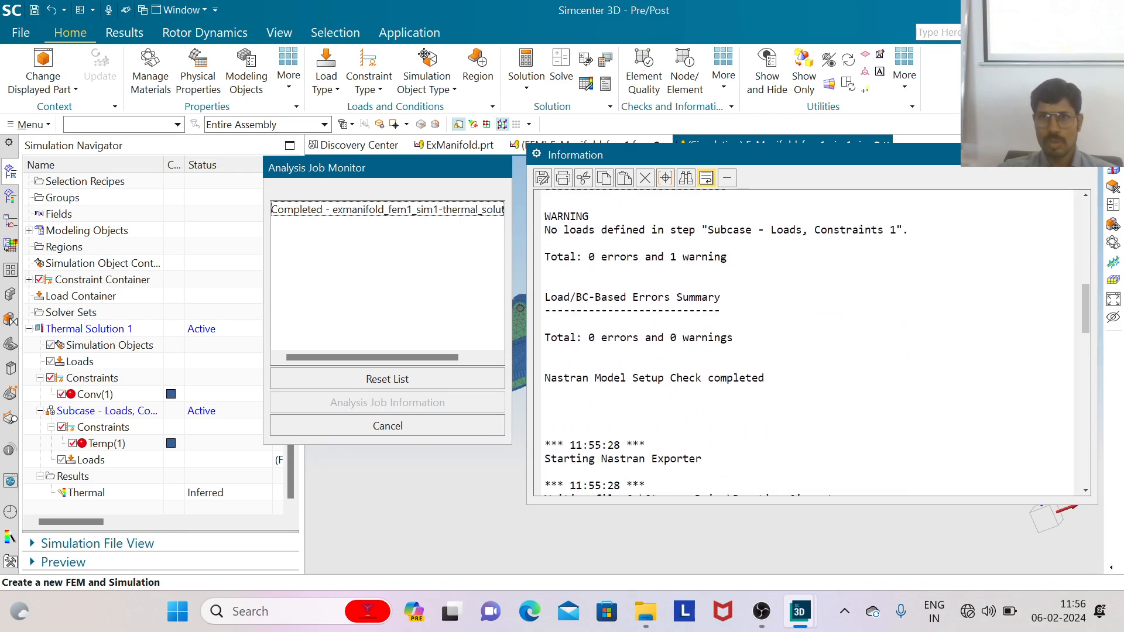
pyautogui.scroll(-3, 808, 343)
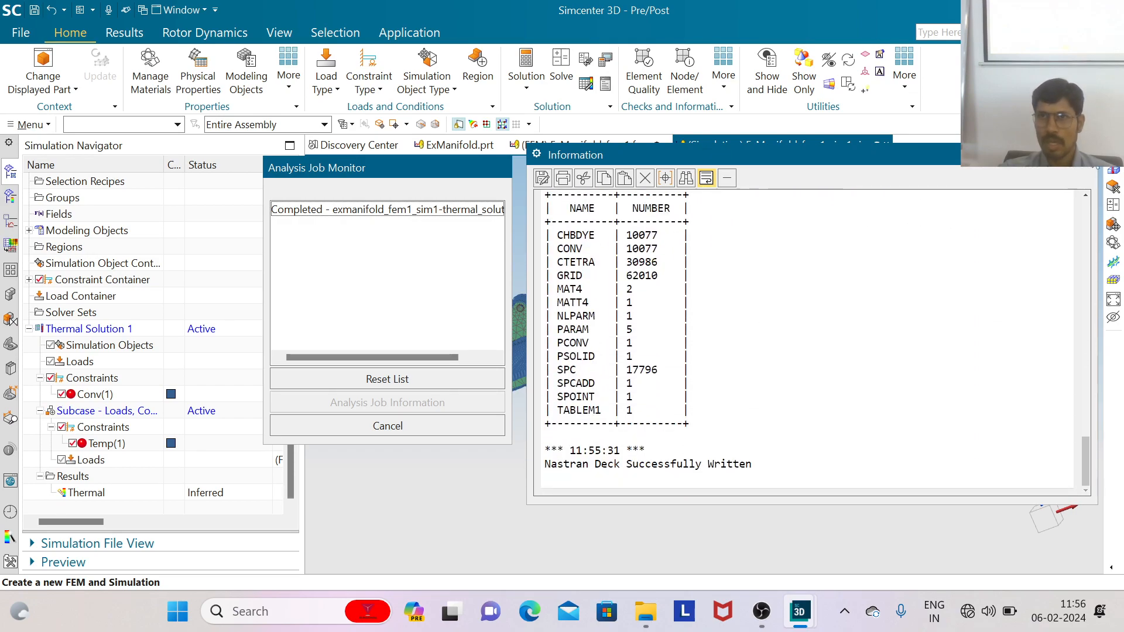
pyautogui.click(1088, 154)
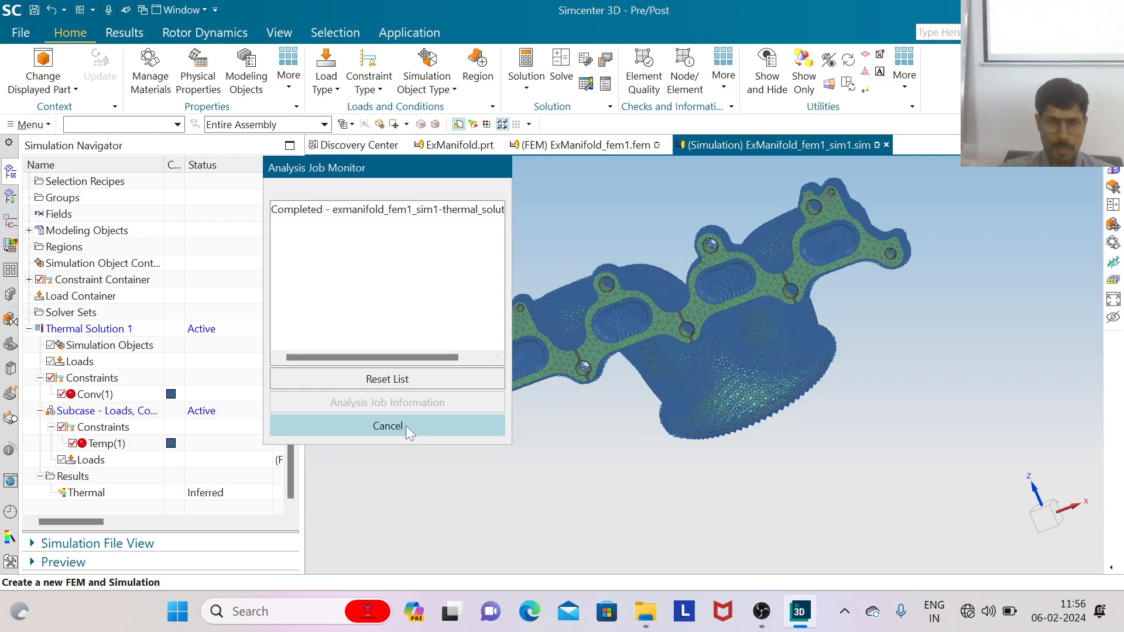
pyautogui.click(388, 427)
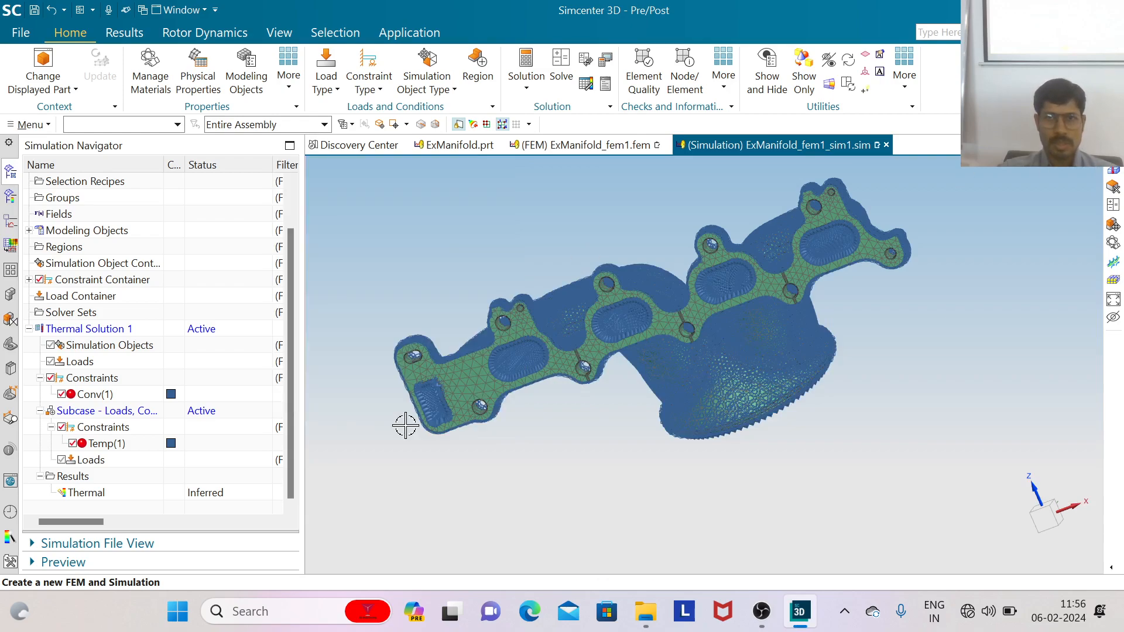
# Open the Thermal results and display the nodal temperature contour of Static Step 1 on the manifold
pyautogui.doubleClick(78, 494)
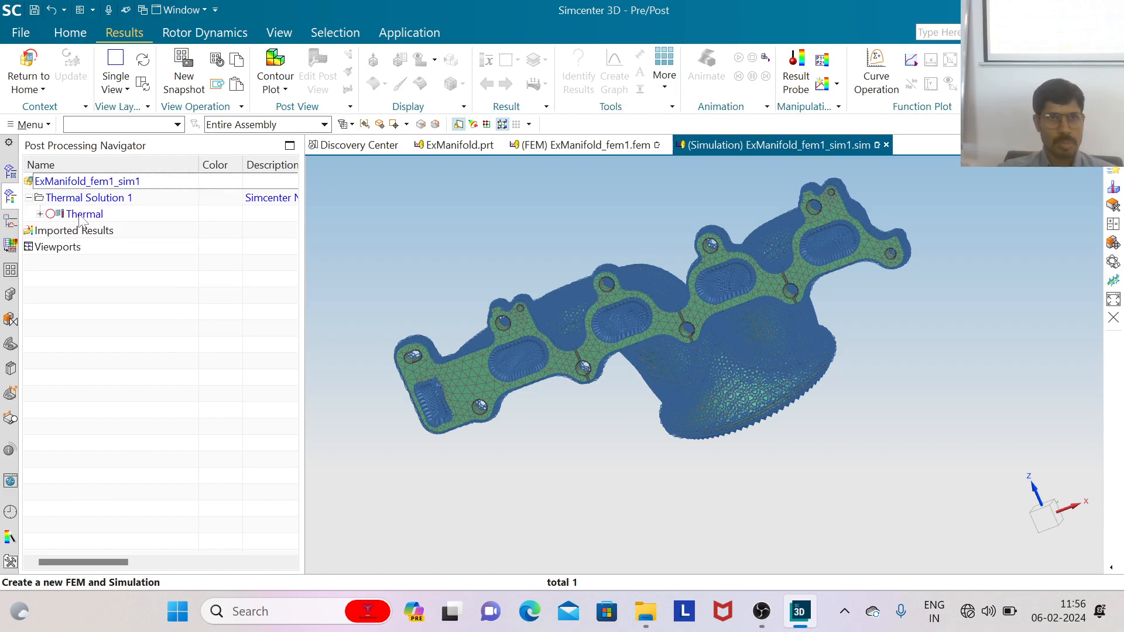
pyautogui.click(40, 214)
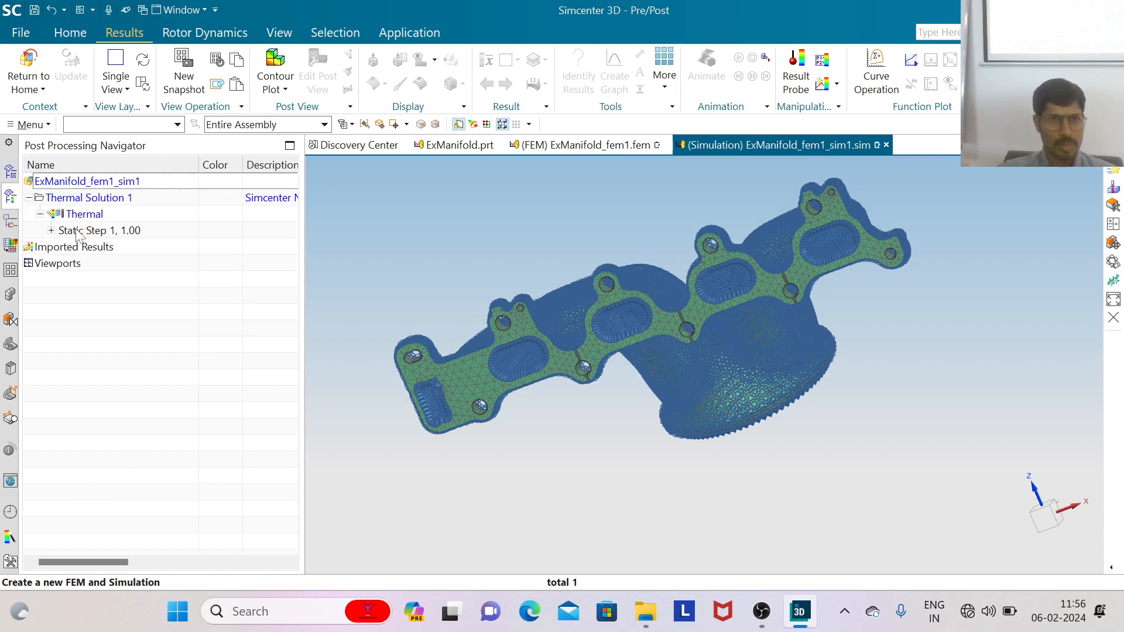
pyautogui.click(51, 230)
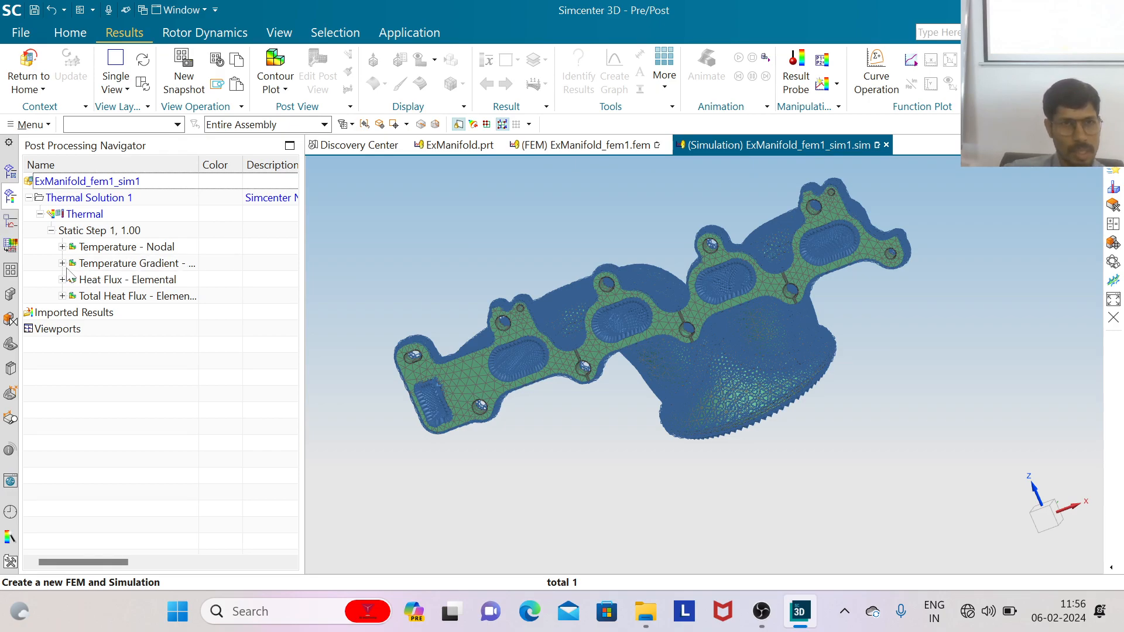
pyautogui.click(62, 247)
pyautogui.click(93, 246)
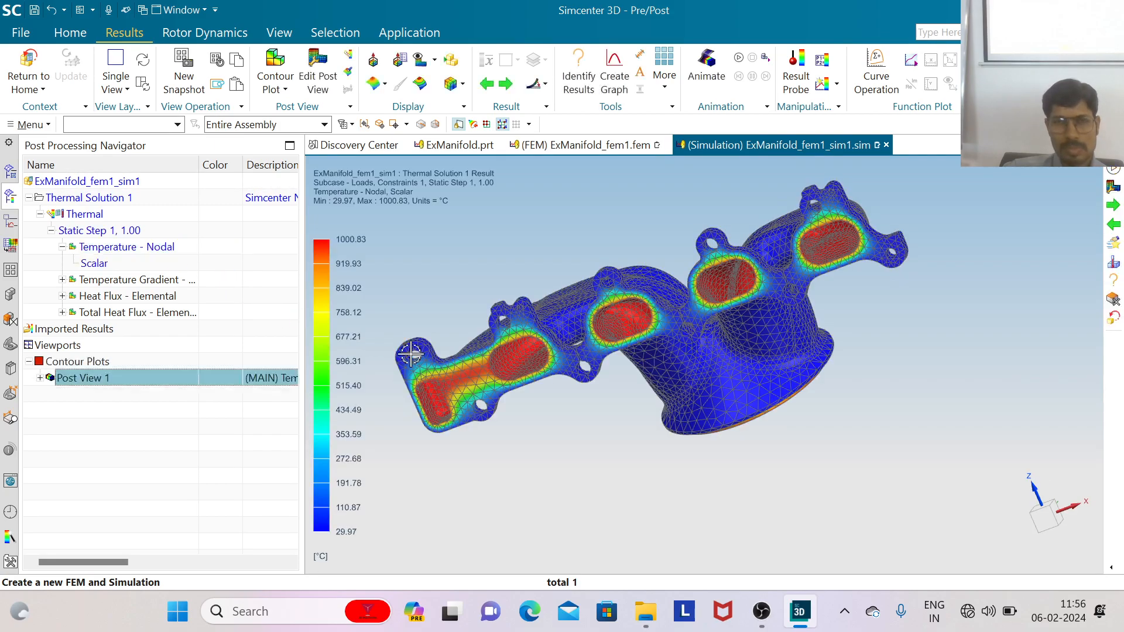
# Examine the temperature distribution around the manifold's port openings and outer walls against the colour scale
pyautogui.scroll(5, 507, 344)
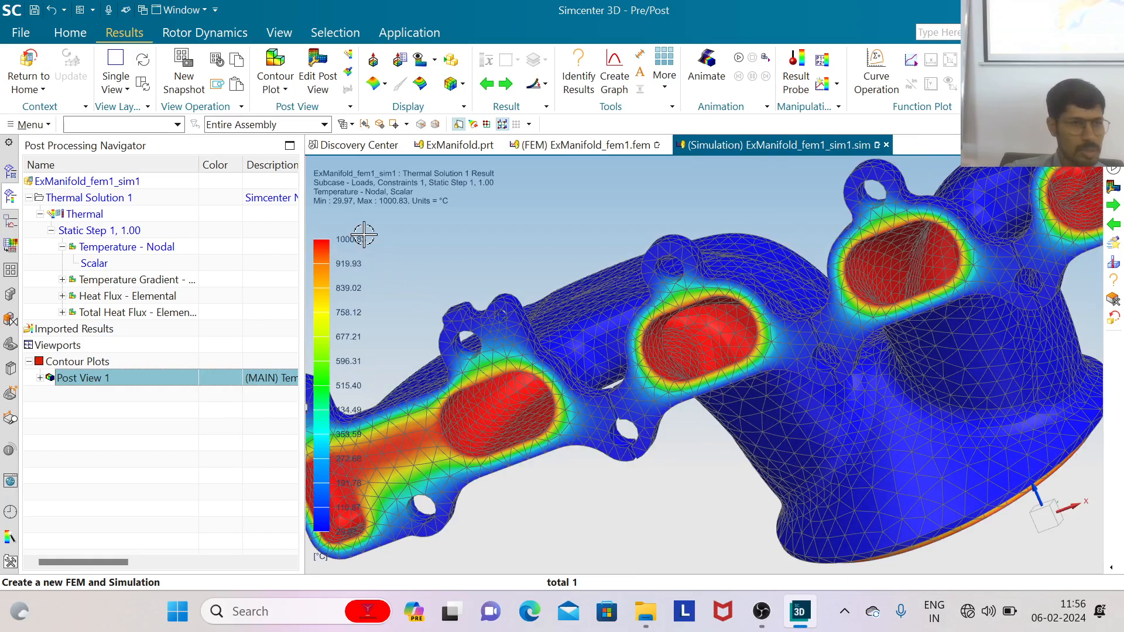
pyautogui.scroll(-2, 364, 234)
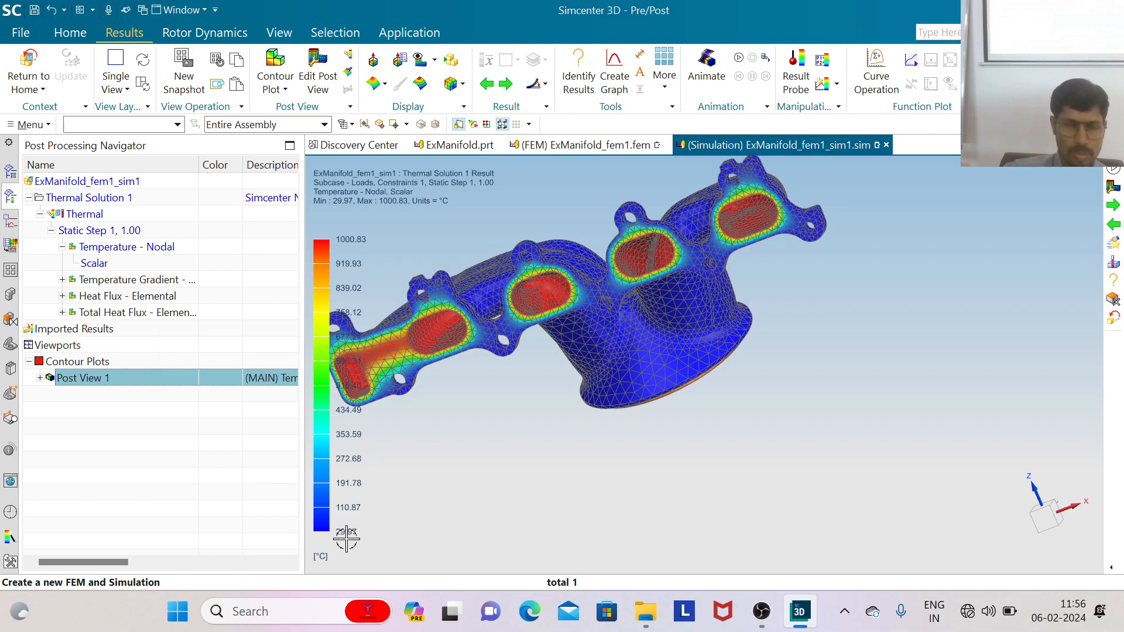
pyautogui.scroll(-2, 384, 527)
pyautogui.scroll(3, 727, 408)
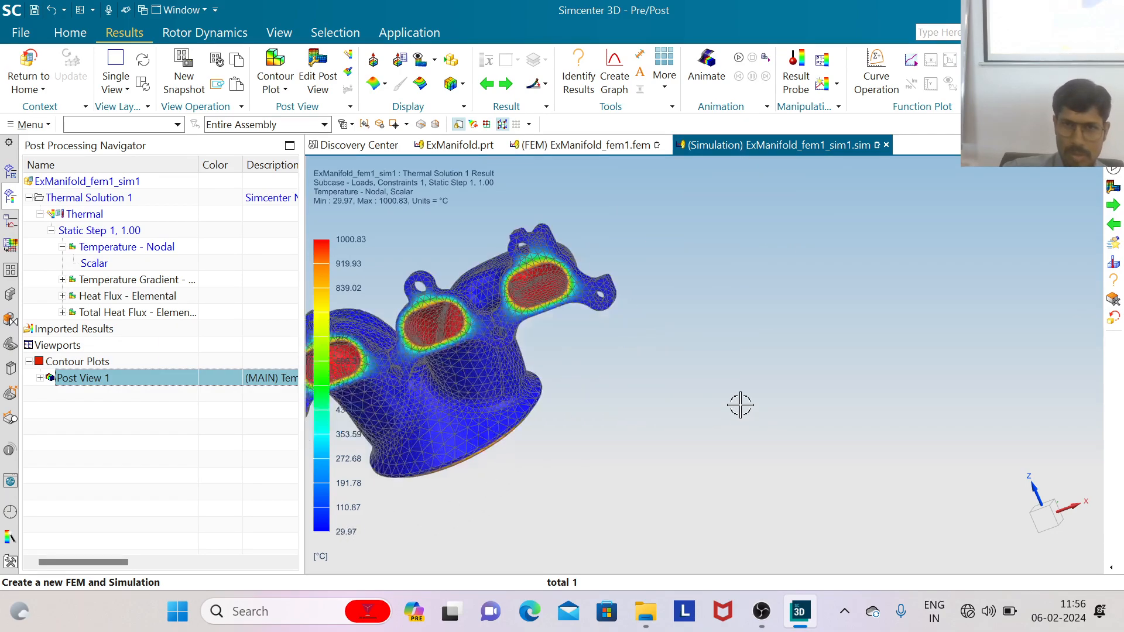
pyautogui.scroll(-3, 740, 404)
pyautogui.scroll(3, 562, 389)
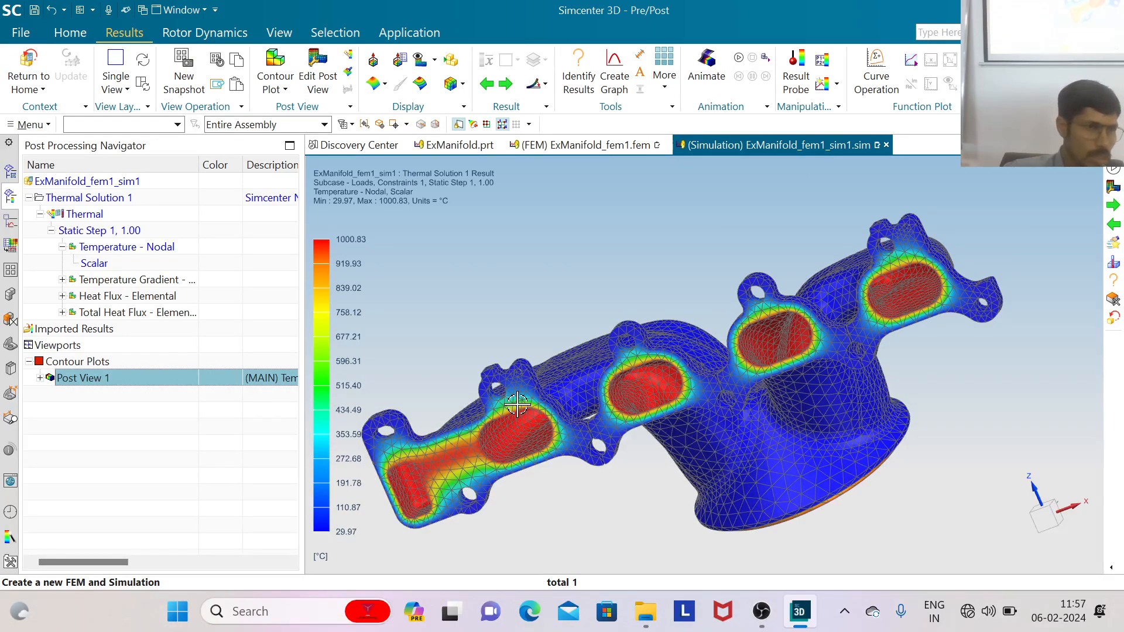
pyautogui.scroll(-1, 603, 343)
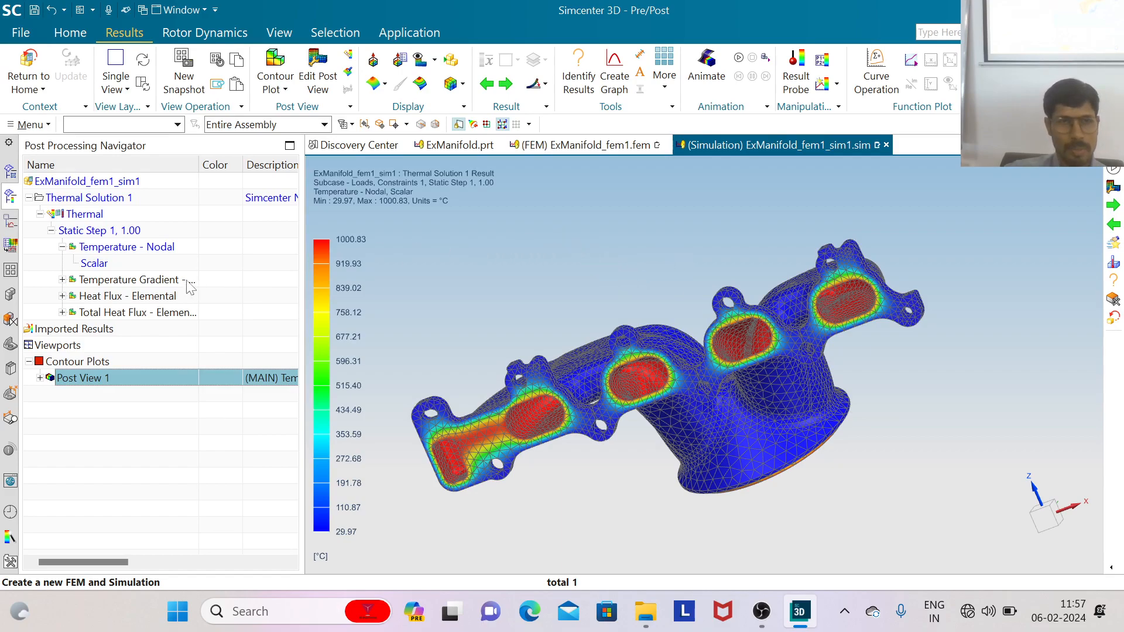
# Plot the magnitude of the elemental temperature gradient and inspect it around the outlet flange and ports
pyautogui.click(62, 279)
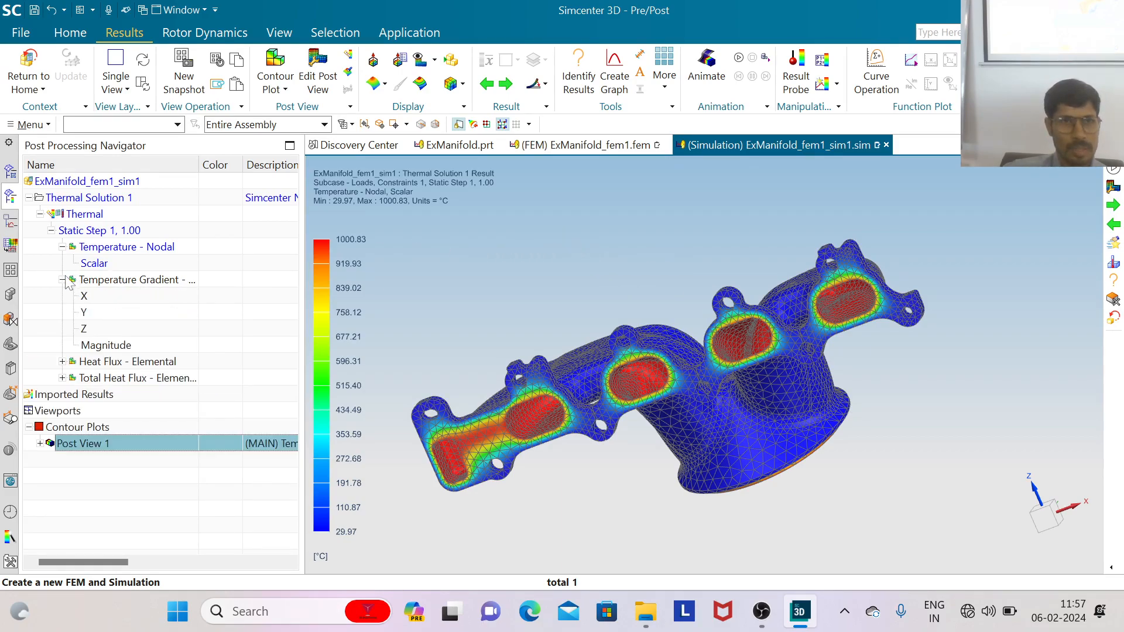
pyautogui.doubleClick(106, 345)
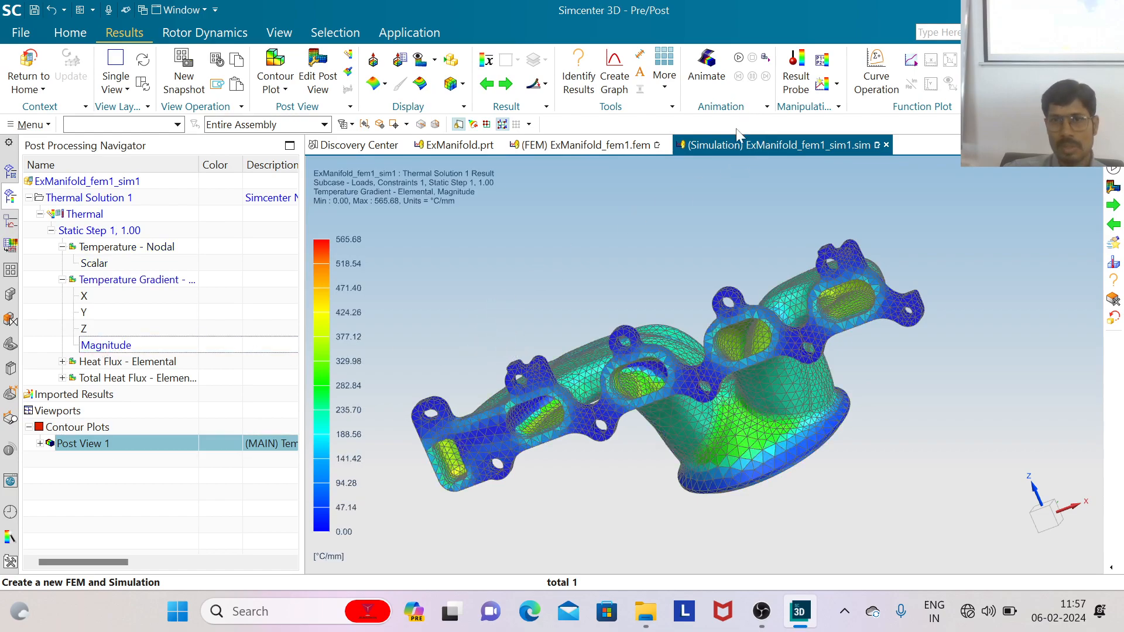
pyautogui.scroll(-8, 747, 381)
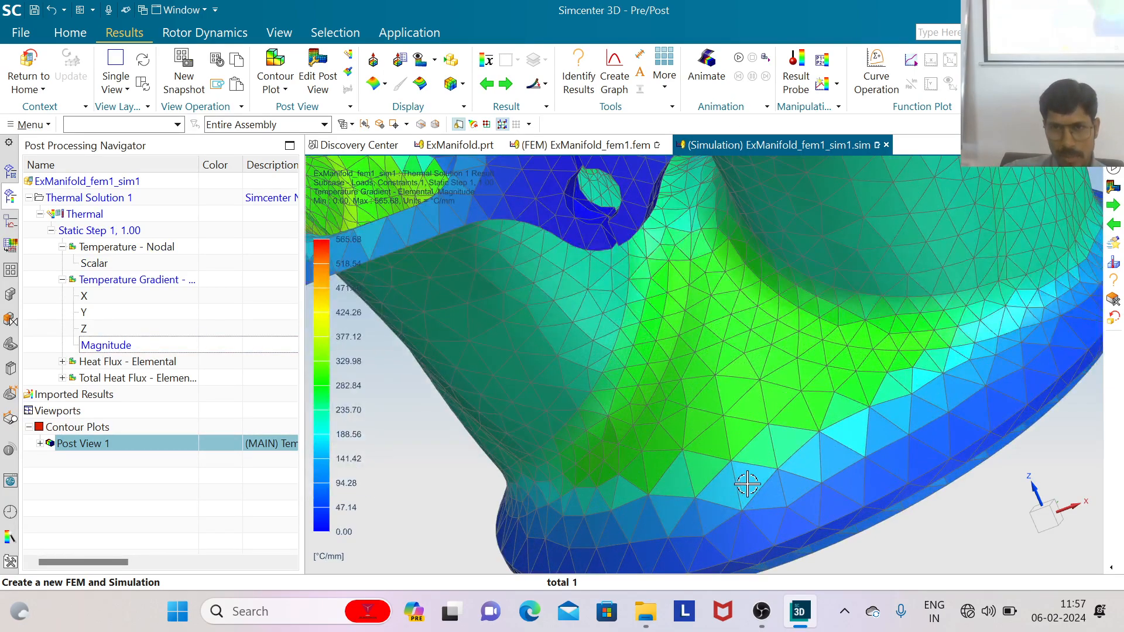
pyautogui.scroll(8, 756, 469)
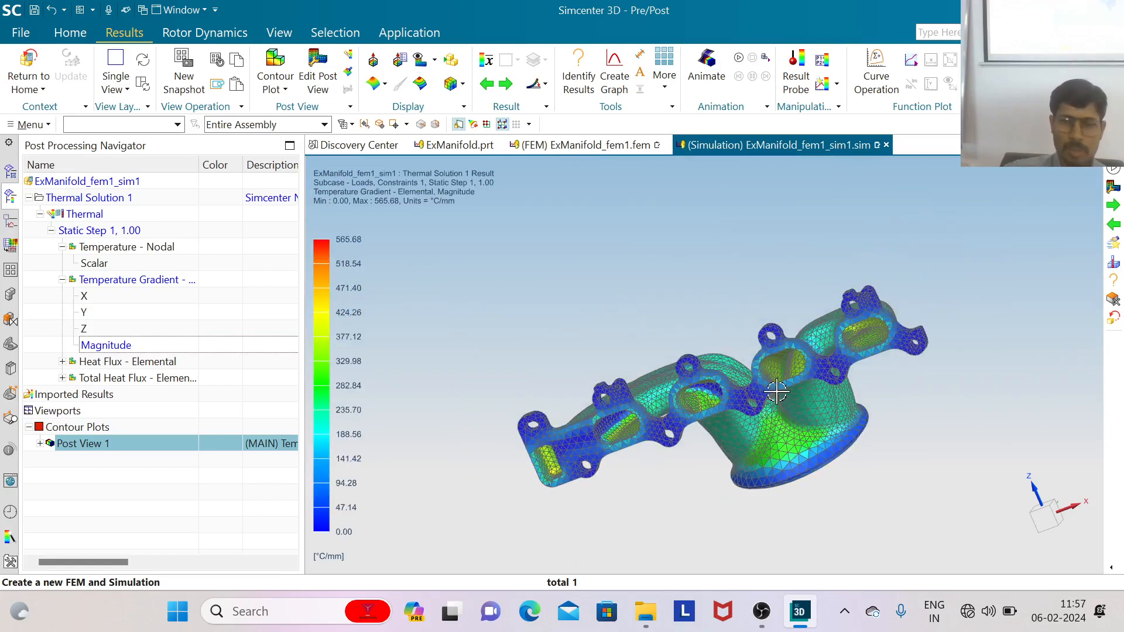
pyautogui.scroll(-2, 597, 304)
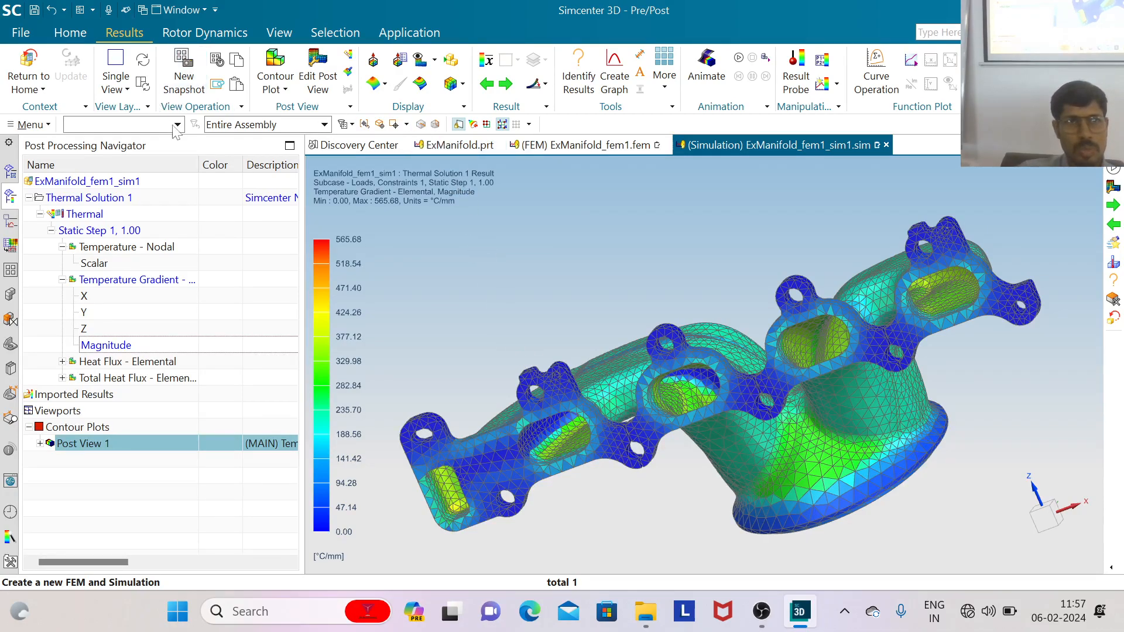
# Collapse the temperature result groups and look through the components available under Heat Flux and Total Heat Flux
pyautogui.click(62, 279)
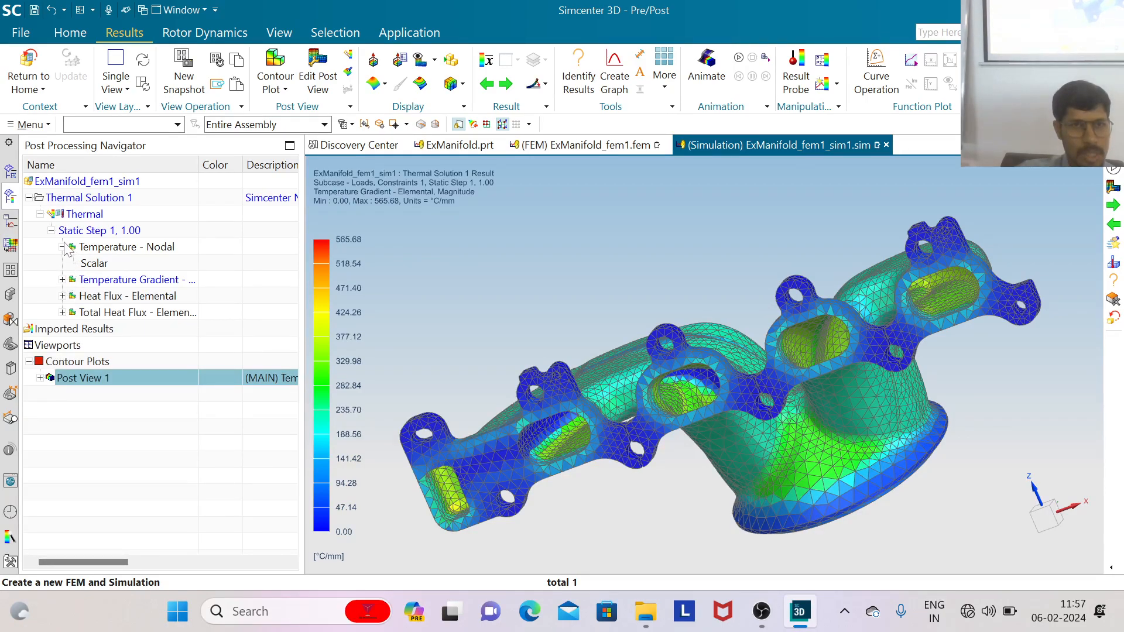
pyautogui.click(62, 247)
pyautogui.click(62, 280)
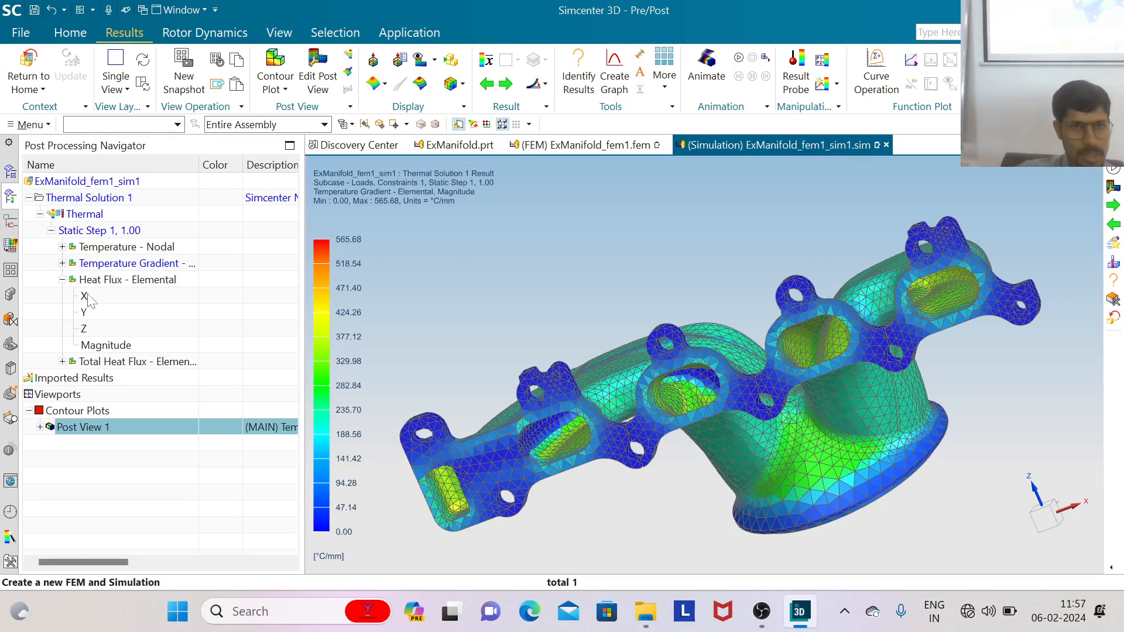
pyautogui.click(112, 344)
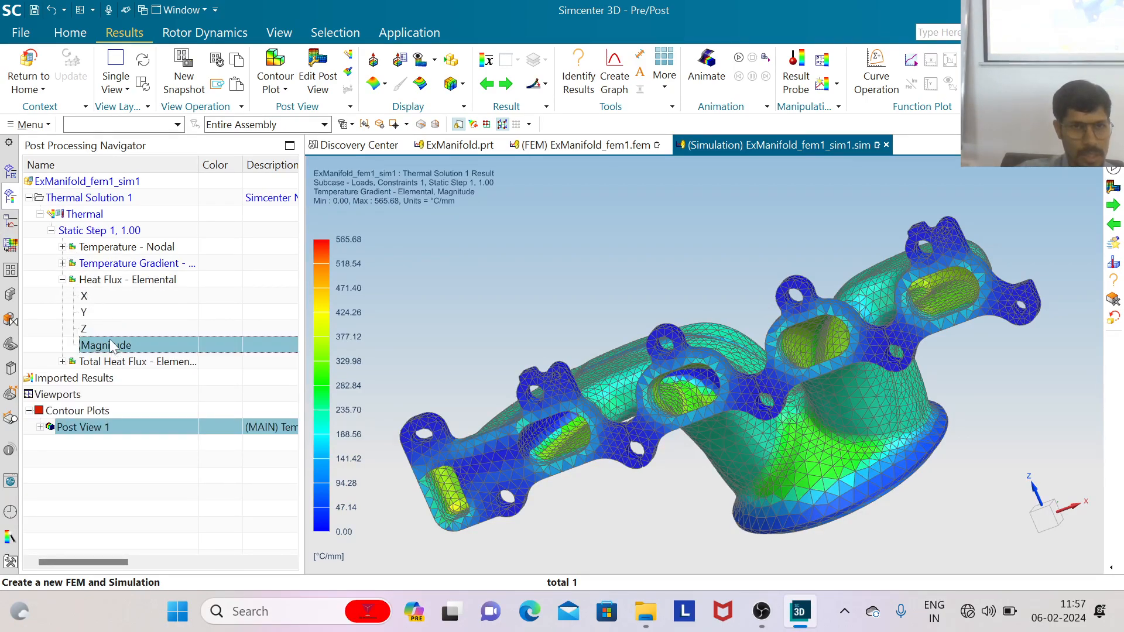
pyautogui.click(62, 362)
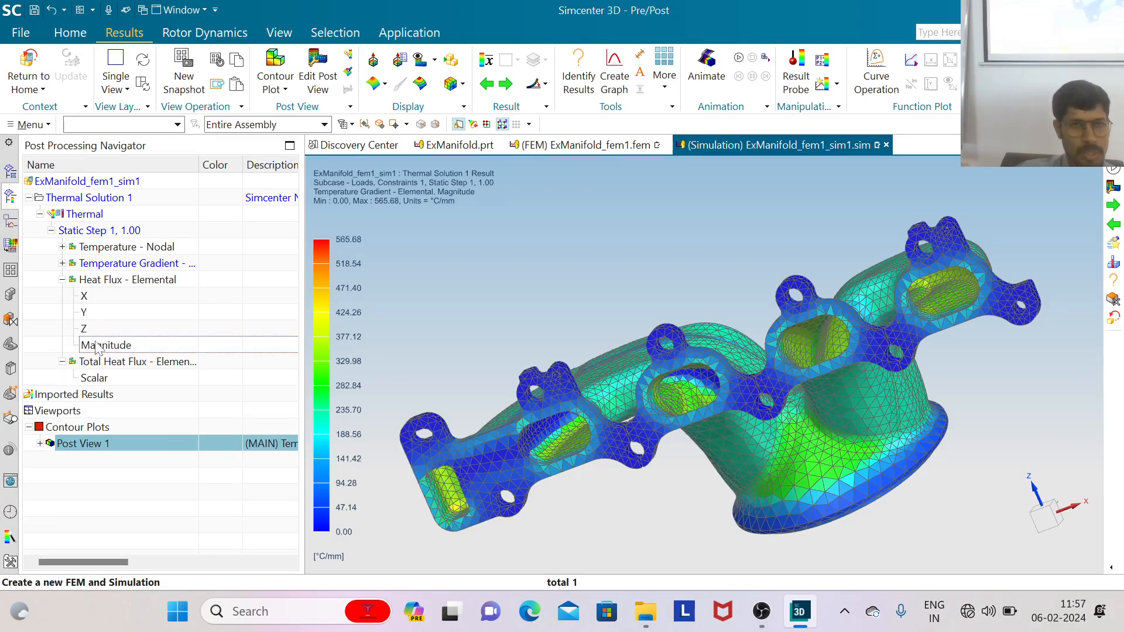
pyautogui.click(62, 280)
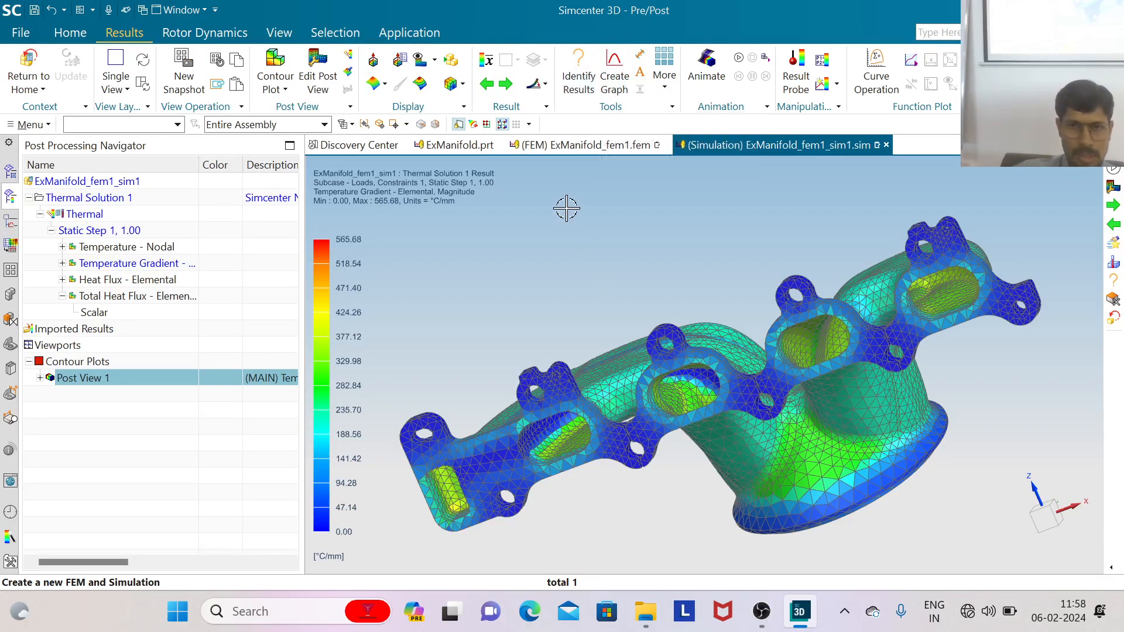
# Take a final look at the temperature gradient plot and return from post-processing to the simulation model
pyautogui.scroll(-3, 607, 359)
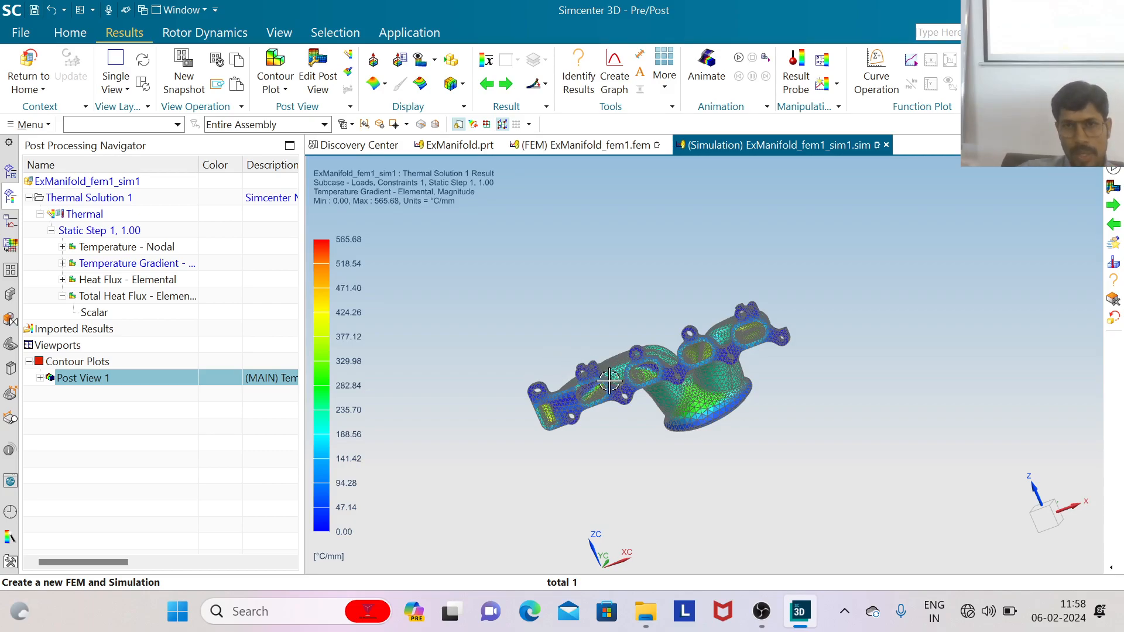
pyautogui.scroll(5, 639, 405)
pyautogui.scroll(-2, 638, 406)
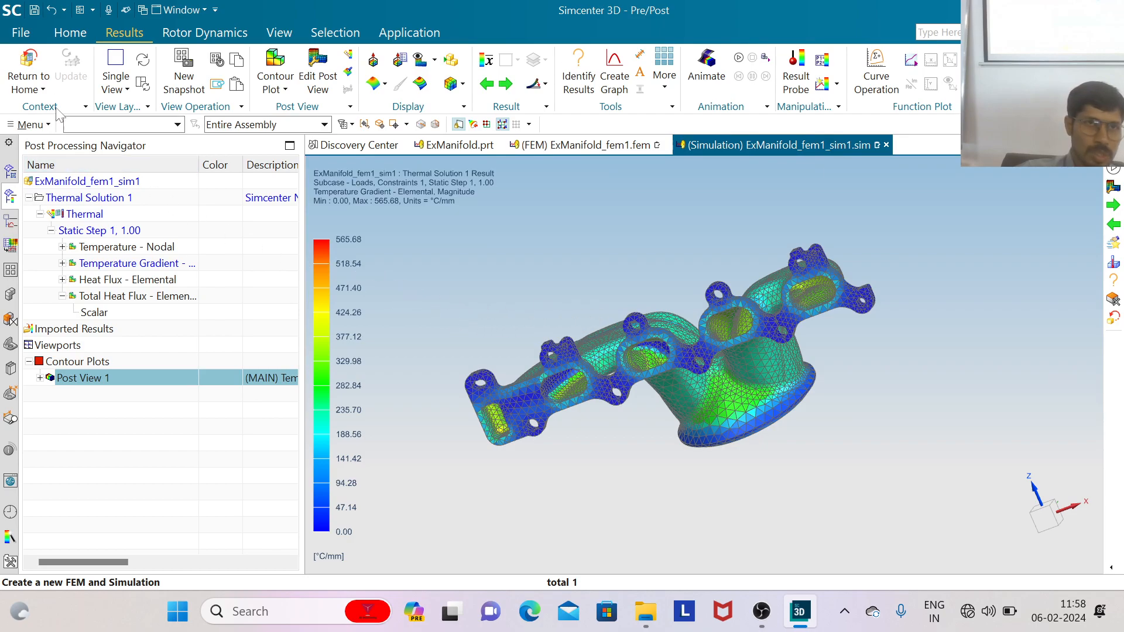
pyautogui.click(30, 61)
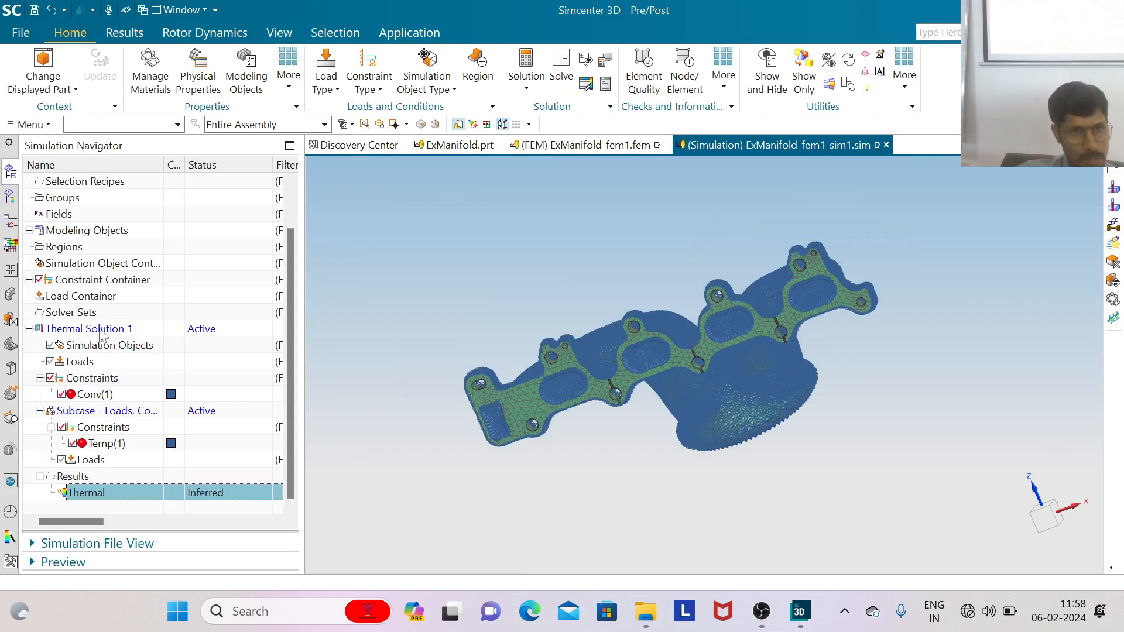
# Collapse the thermal solution tree and create a new Simcenter Nastran structural solution of type SOL 101 Linear Statics
pyautogui.click(40, 379)
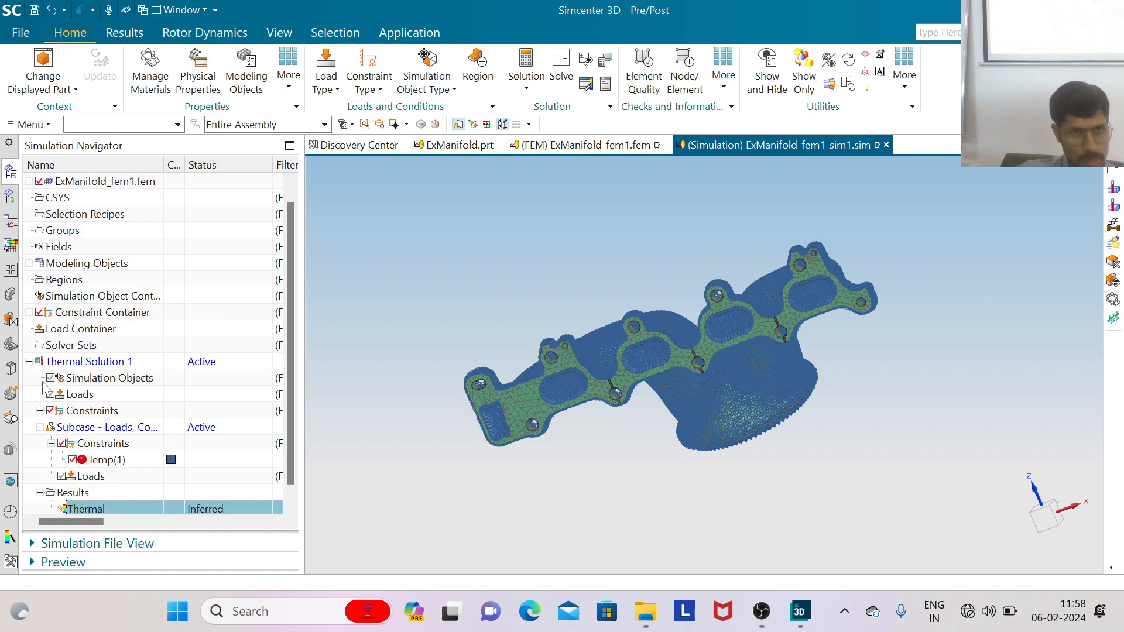
pyautogui.click(40, 428)
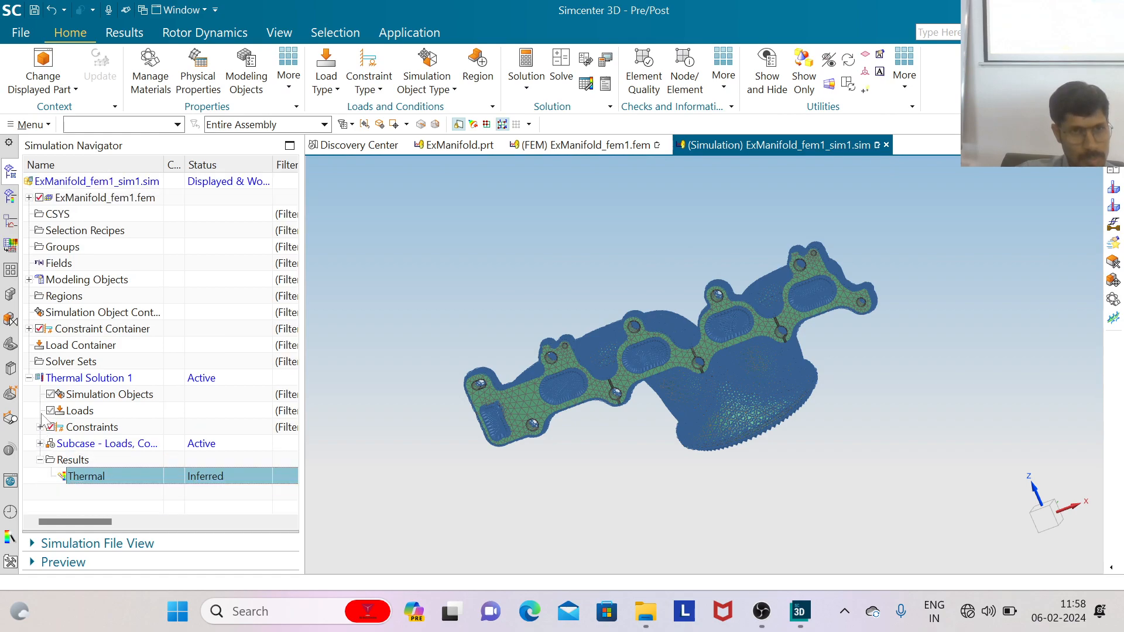
pyautogui.click(29, 379)
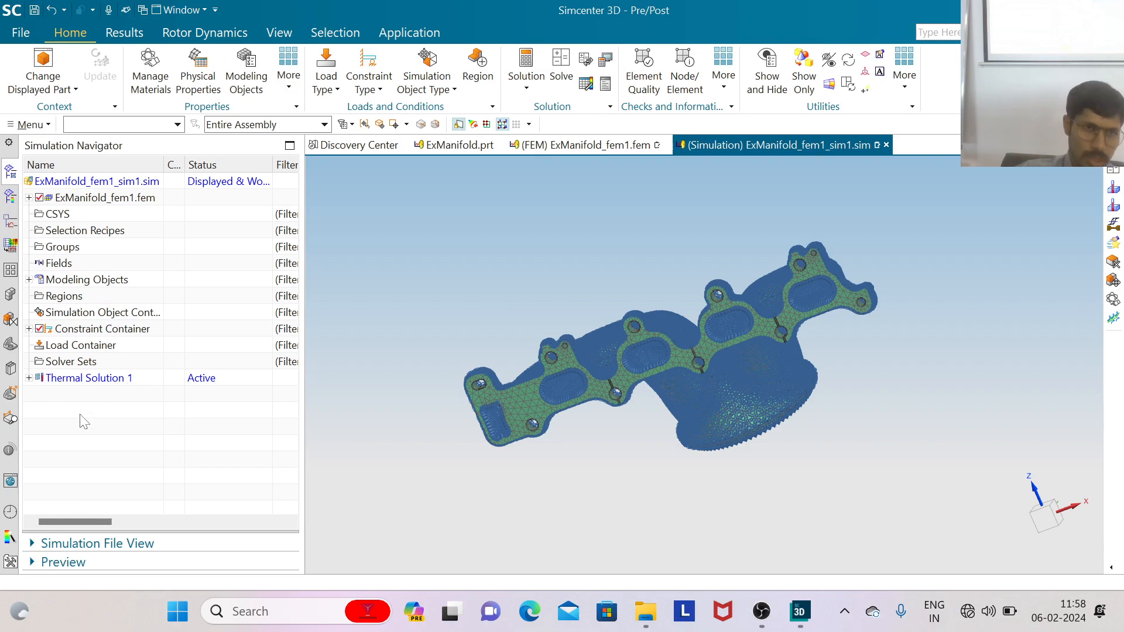
pyautogui.rightClick(71, 186)
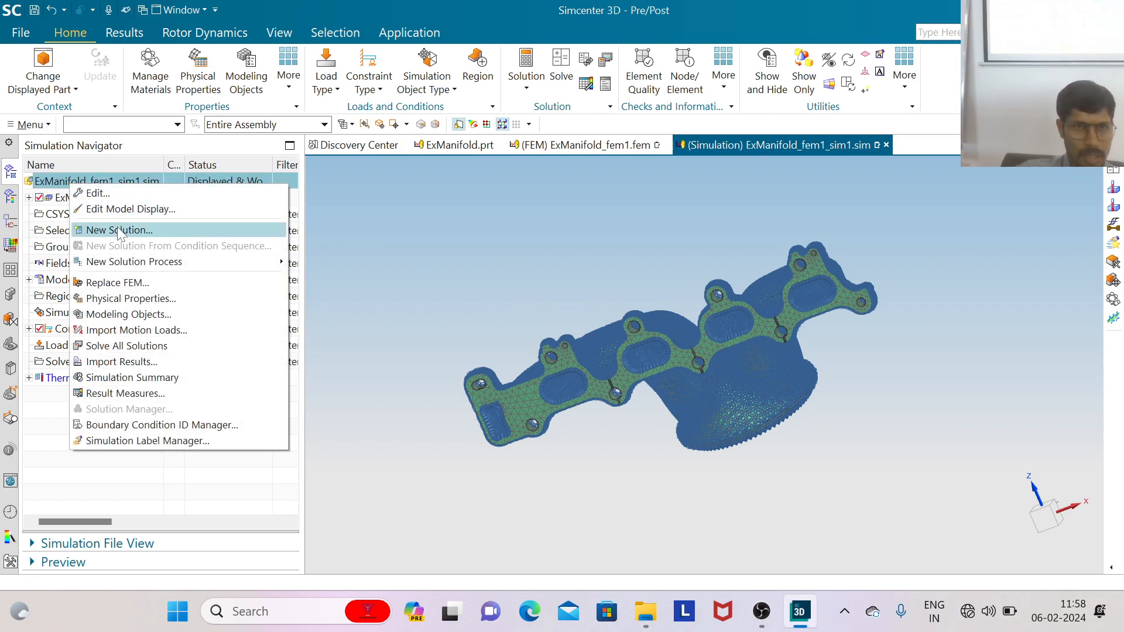
pyautogui.click(119, 230)
pyautogui.click(285, 231)
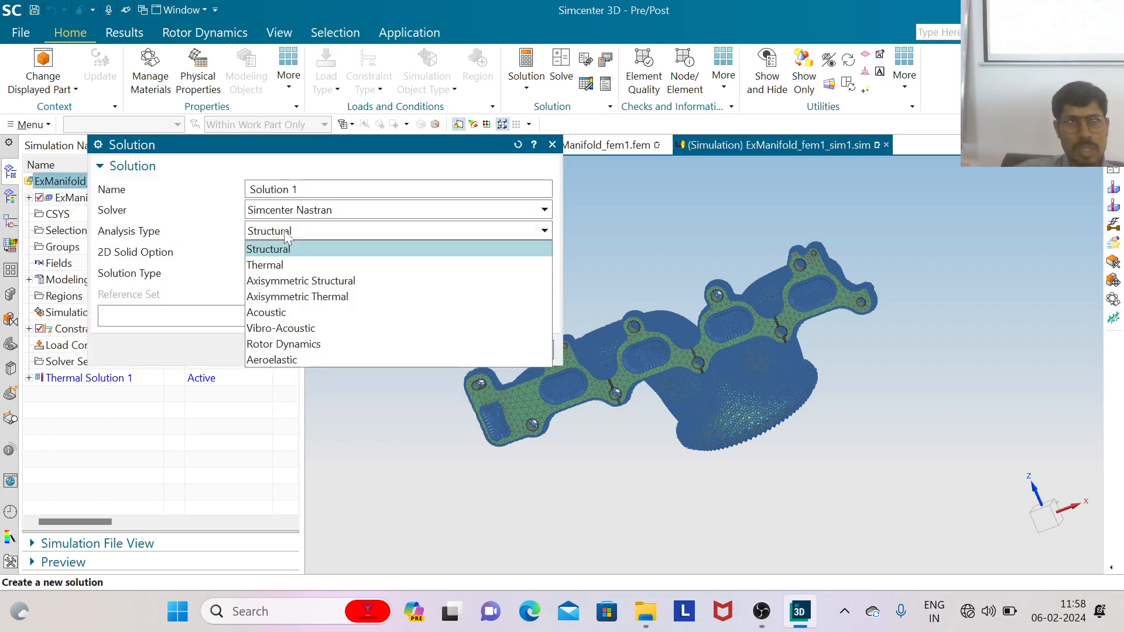
pyautogui.click(305, 230)
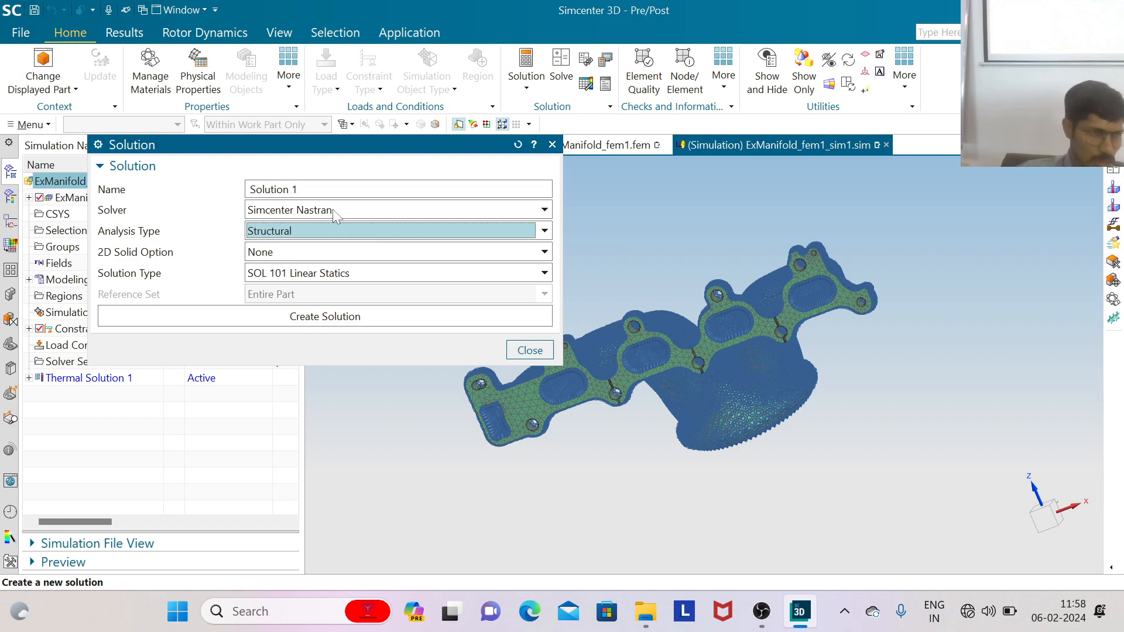
pyautogui.click(374, 319)
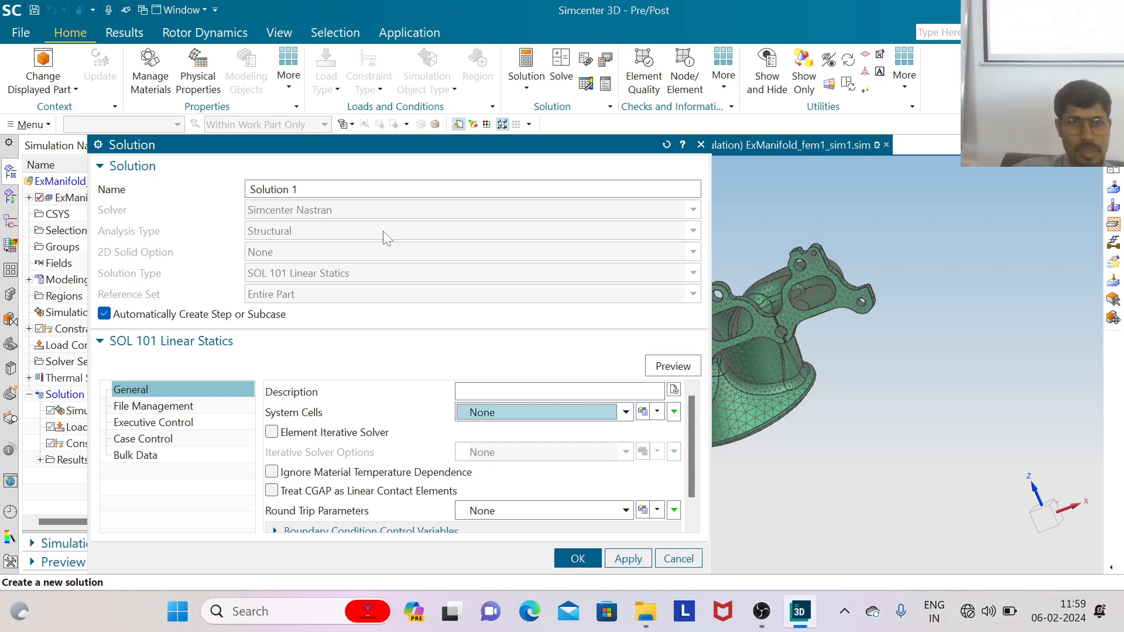
# Enable the Element Iterative Solver for the linear statics solution, review its Case Control settings and accept the solution
pyautogui.moveTo(396, 151); pyautogui.dragTo(390, 73)
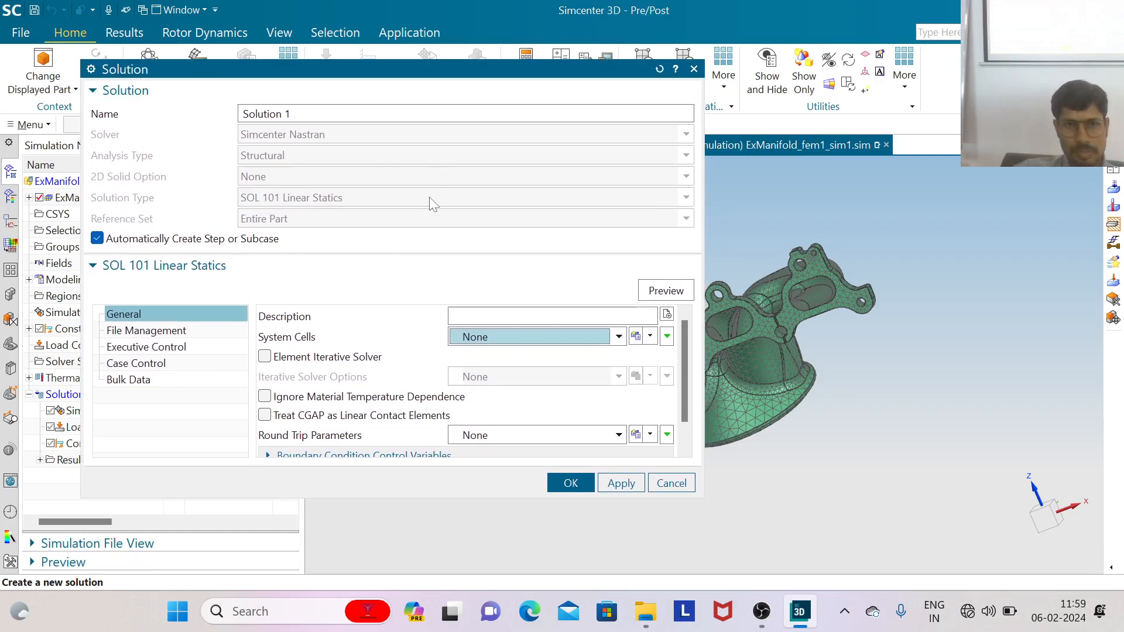
pyautogui.click(265, 356)
pyautogui.scroll(-1, 460, 372)
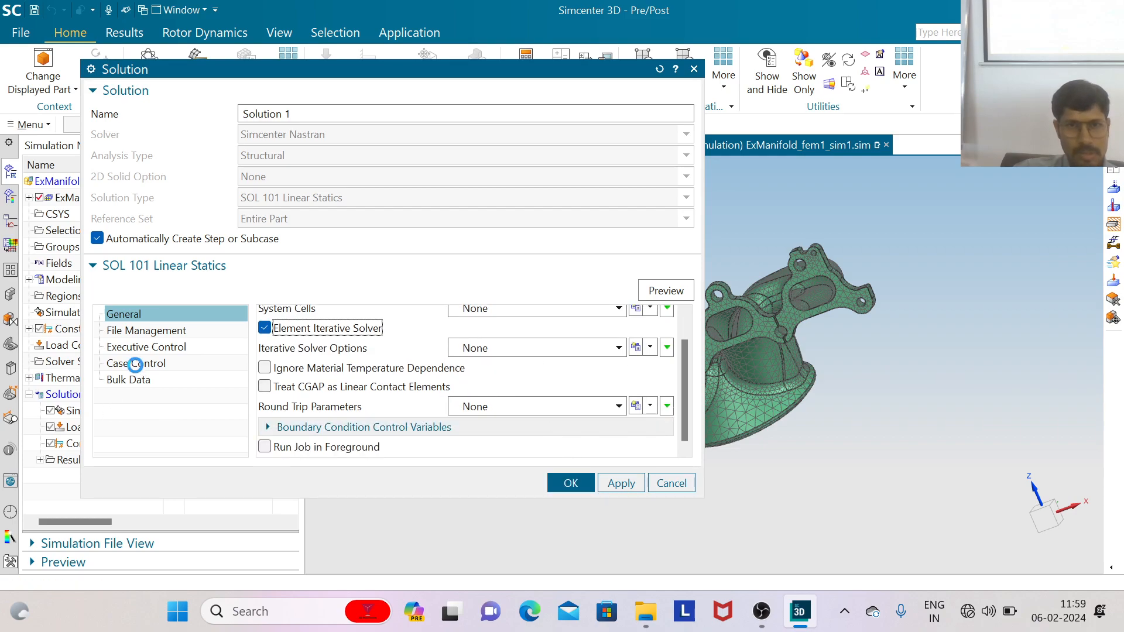
pyautogui.click(137, 363)
pyautogui.scroll(-3, 417, 376)
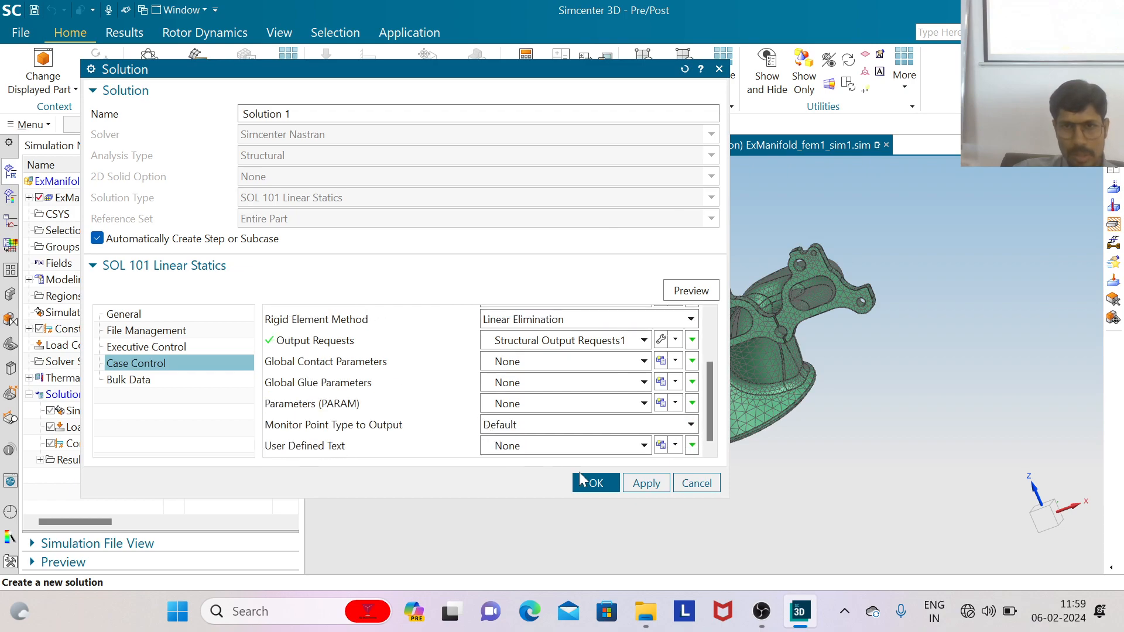
pyautogui.click(595, 485)
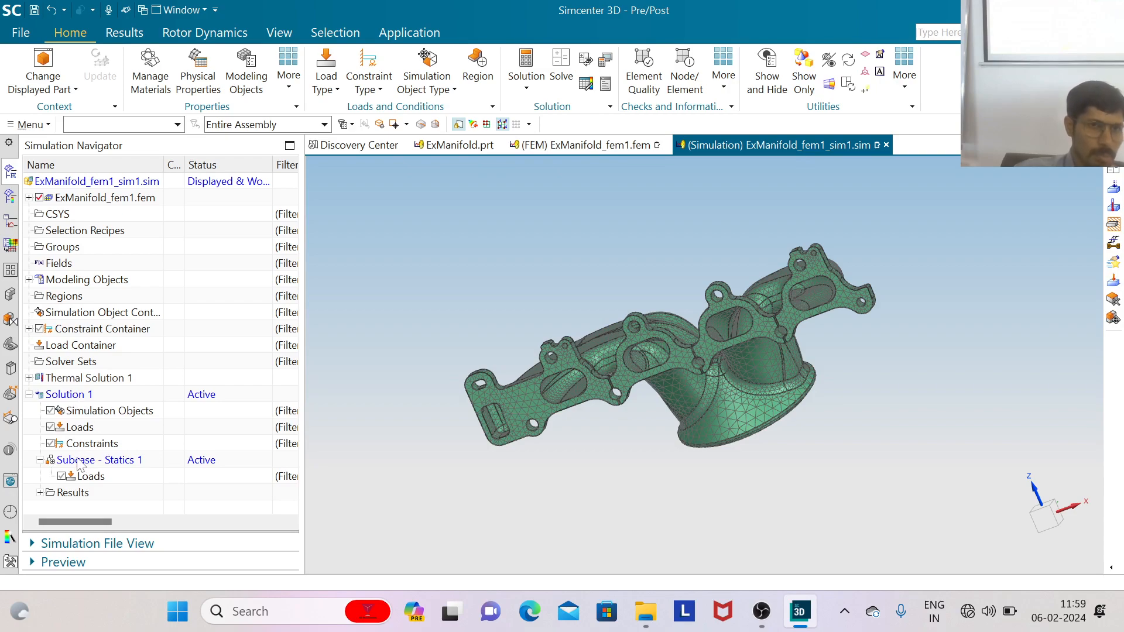
pyautogui.click(29, 378)
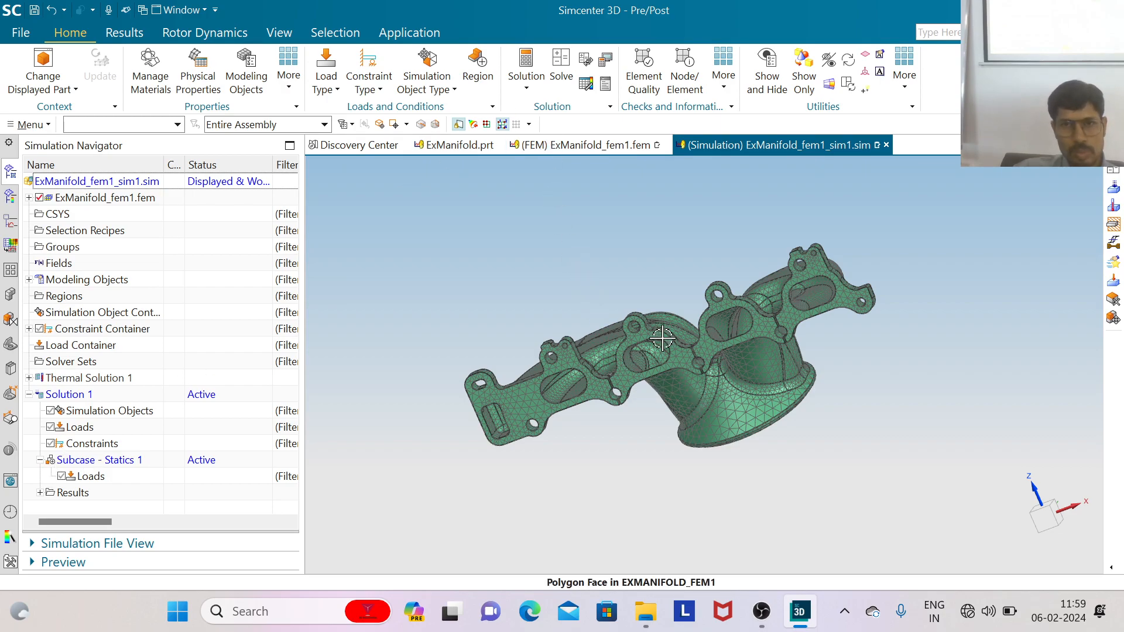
pyautogui.scroll(-3, 577, 384)
pyautogui.scroll(3, 577, 384)
pyautogui.scroll(-3, 562, 351)
pyautogui.scroll(3, 561, 351)
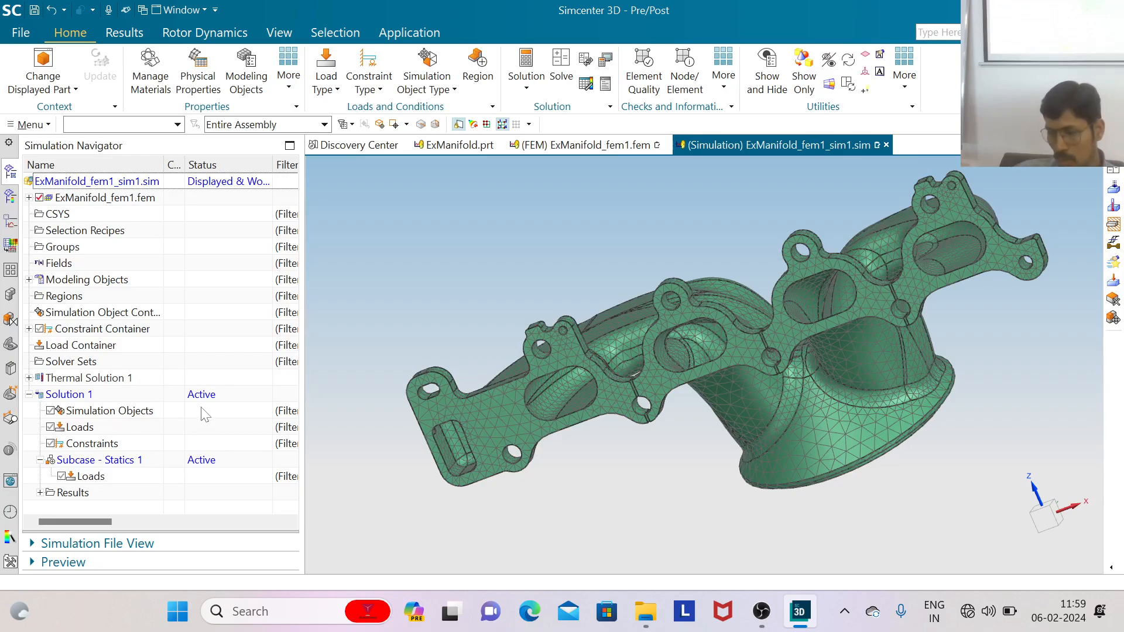
# Display the nodal temperature plot from Thermal Solution 1, then return to the simulation model
pyautogui.click(29, 377)
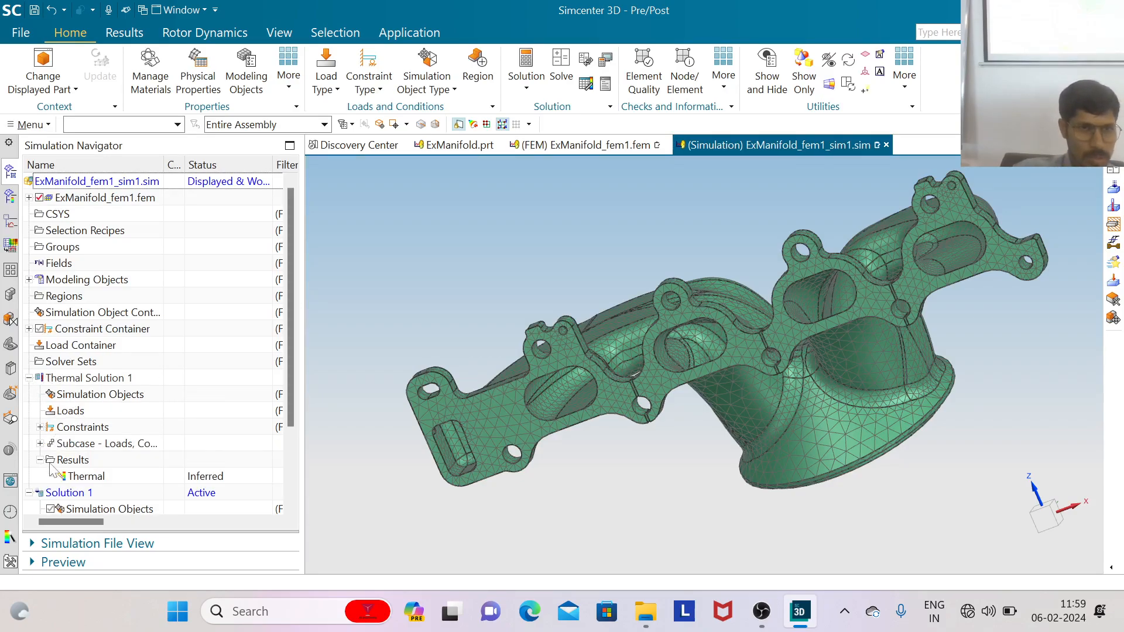
pyautogui.doubleClick(82, 476)
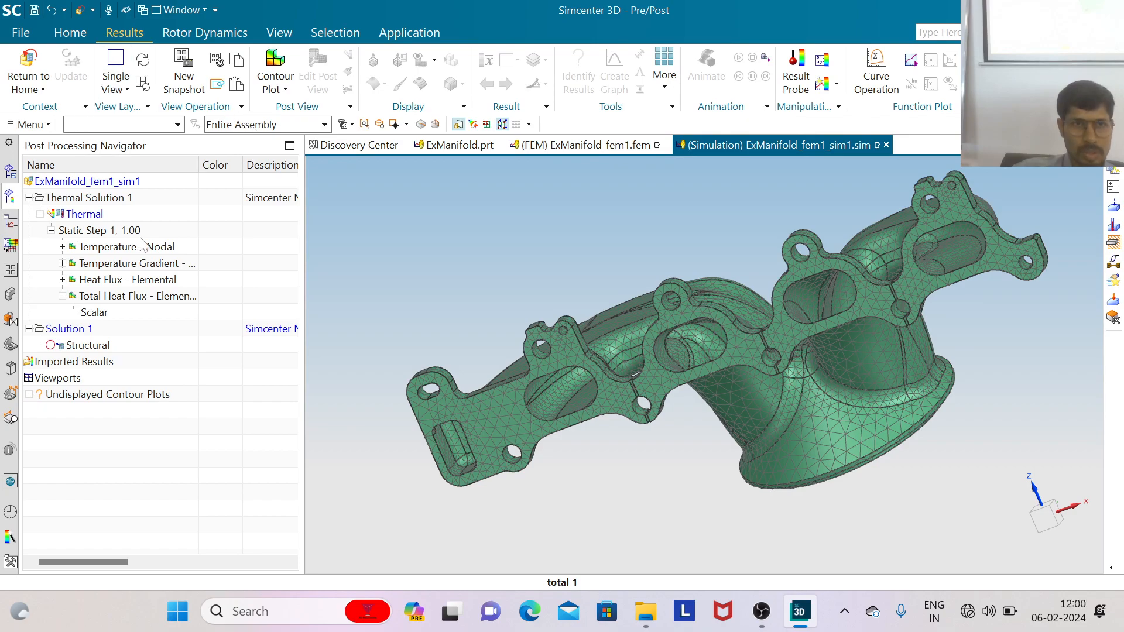
pyautogui.click(62, 247)
pyautogui.doubleClick(107, 249)
pyautogui.scroll(-2, 796, 437)
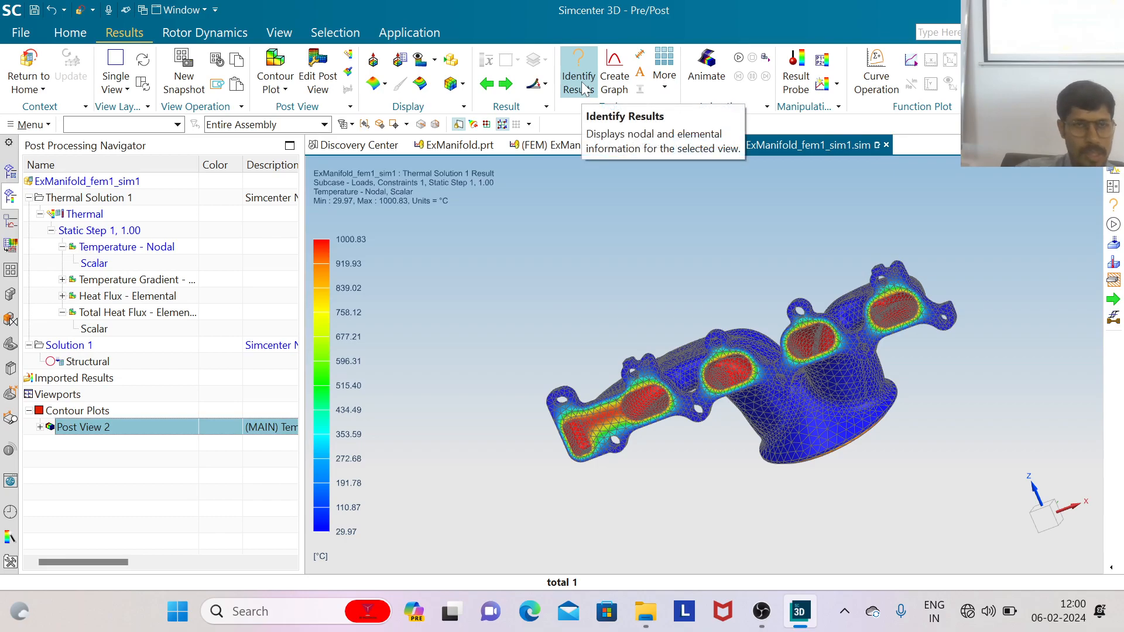
pyautogui.click(28, 69)
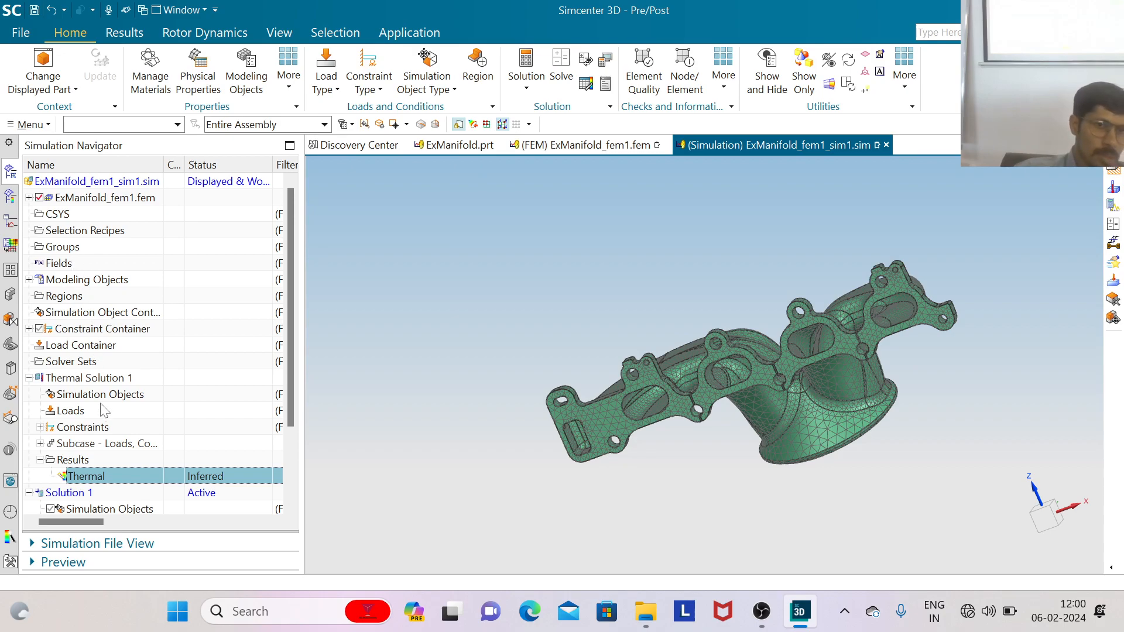
pyautogui.scroll(-2, 97, 474)
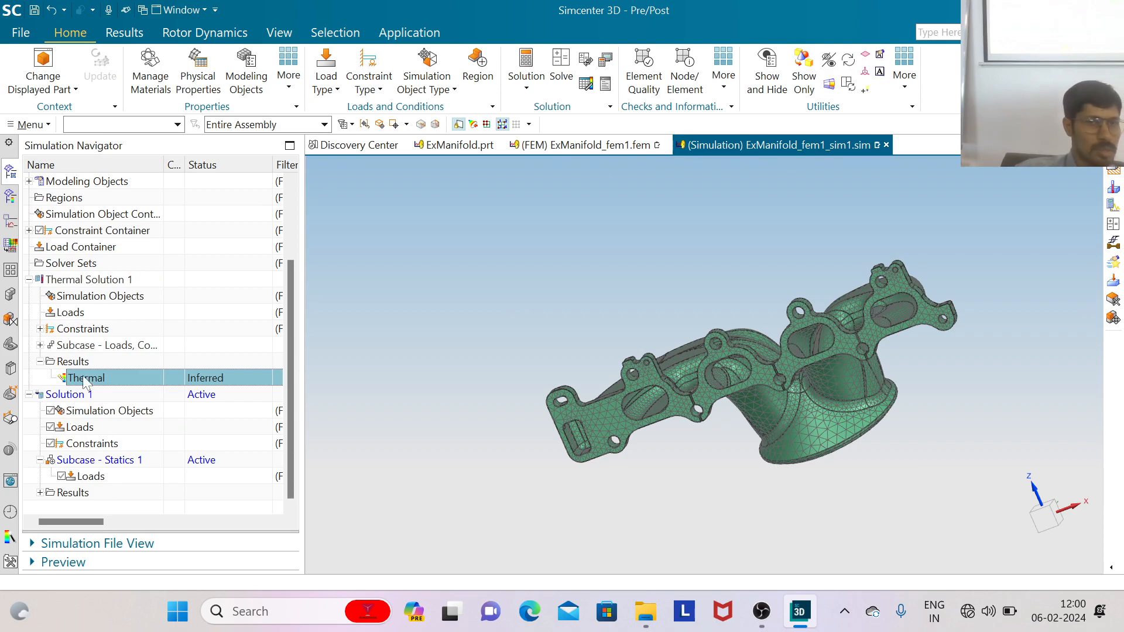
pyautogui.scroll(2, 80, 282)
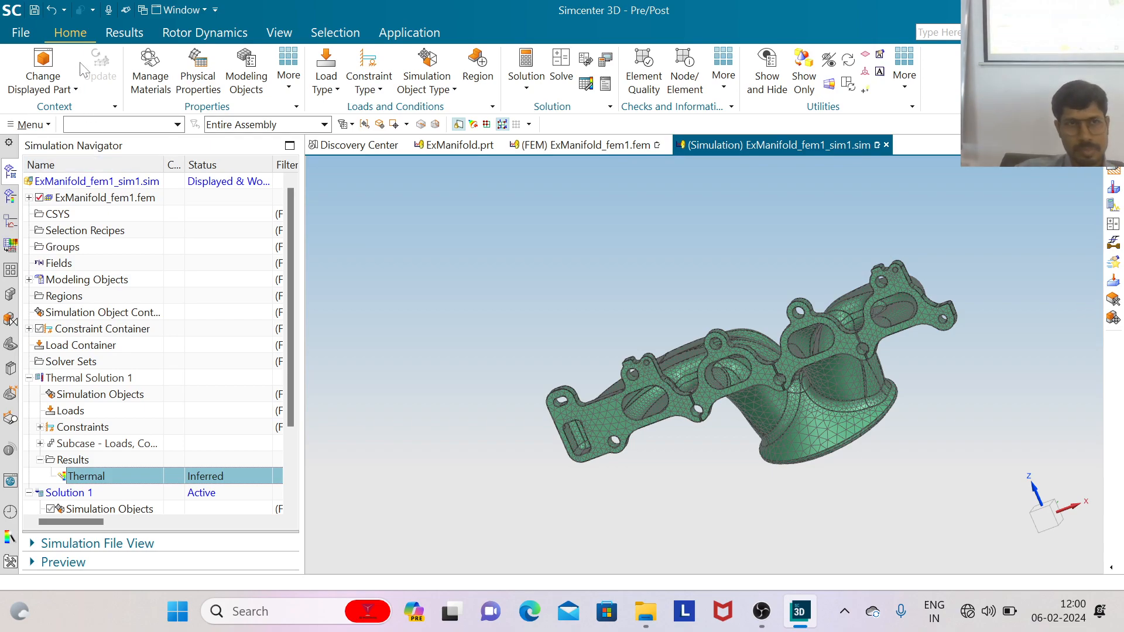
# Reopen the nodal temperature plot and identify the results at all manifold nodes using the Box(All) pick method
pyautogui.doubleClick(101, 477)
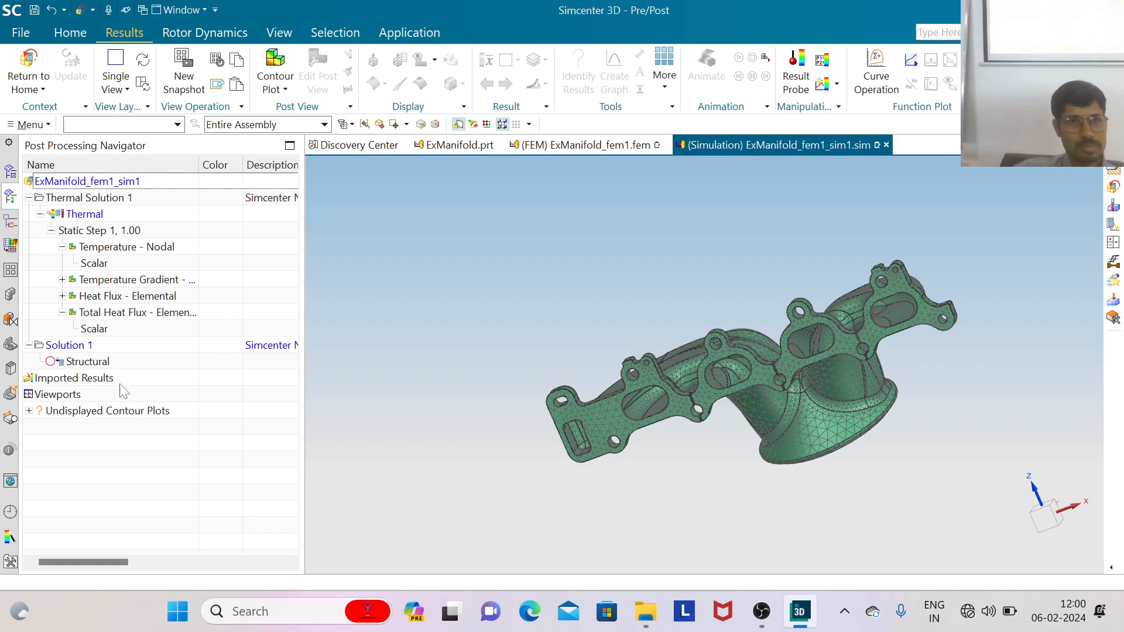
pyautogui.doubleClick(98, 257)
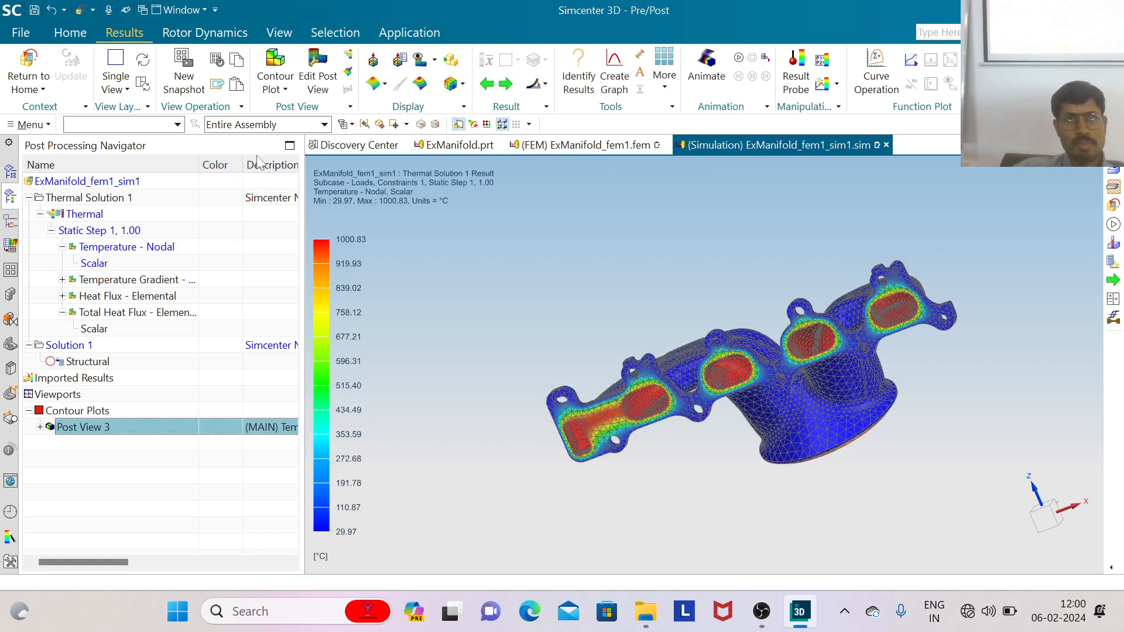
pyautogui.click(575, 64)
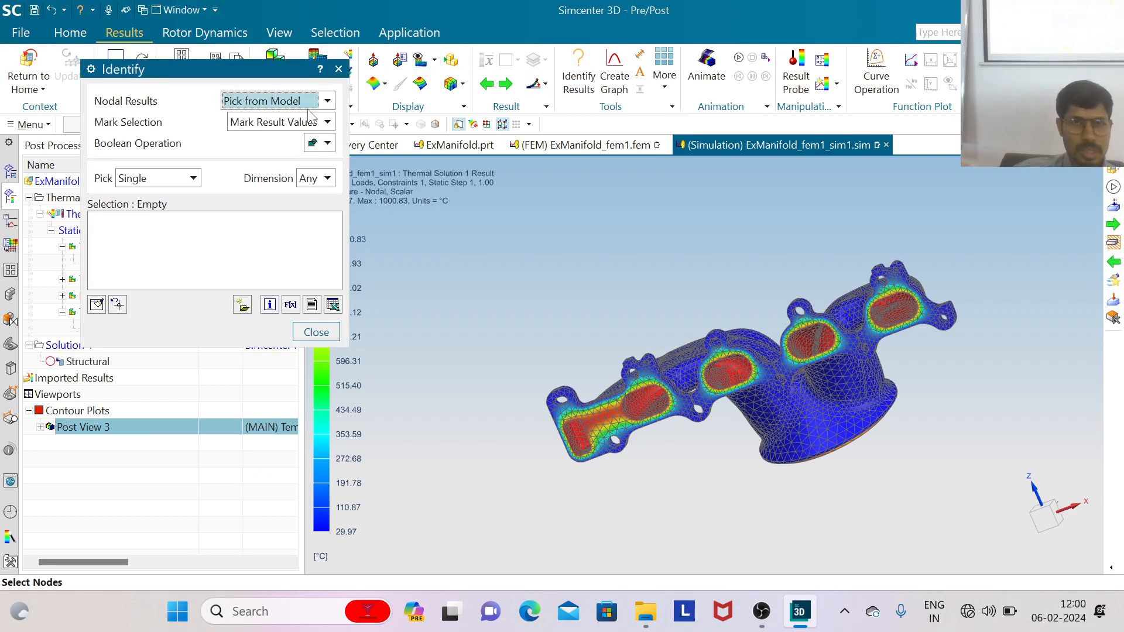
pyautogui.click(194, 179)
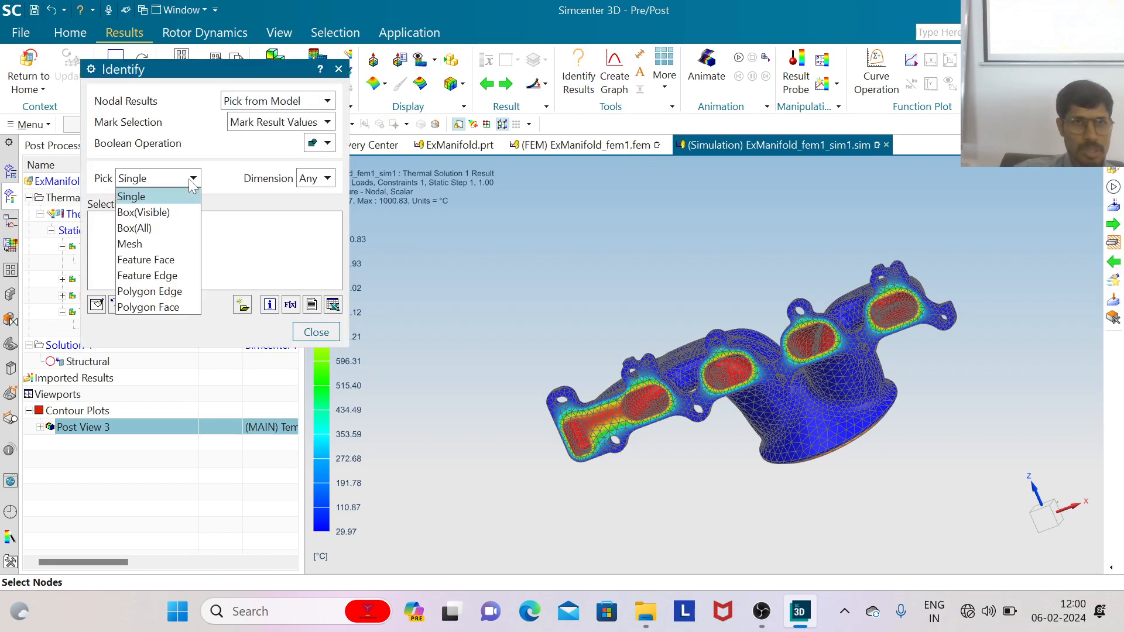
pyautogui.click(180, 229)
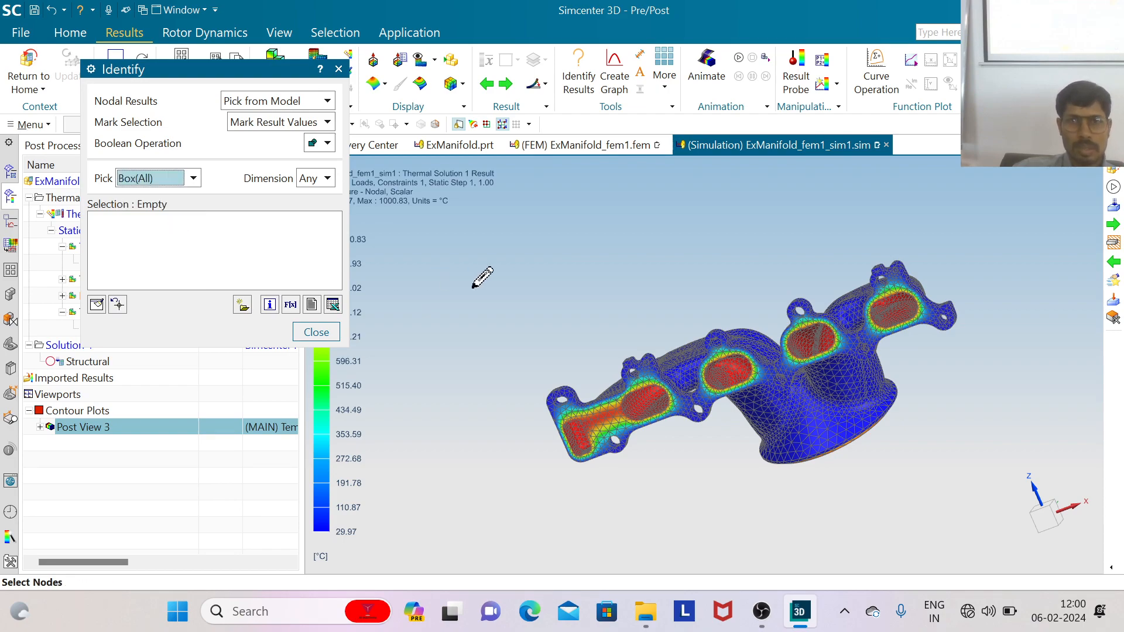
pyautogui.scroll(-2, 701, 265)
pyautogui.scroll(-1, 701, 265)
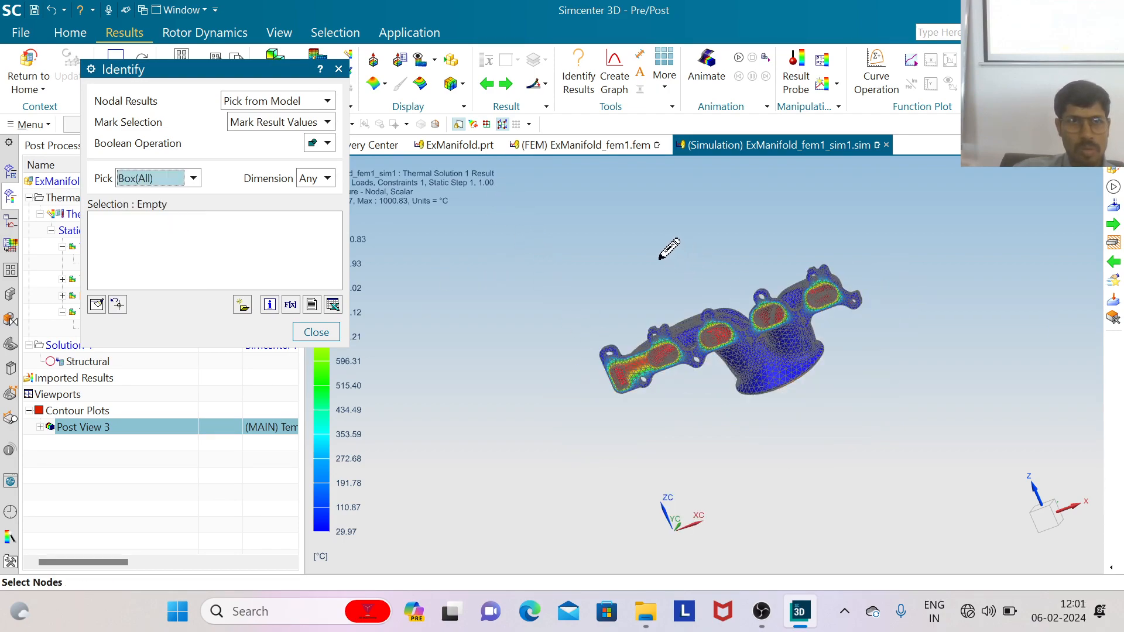
pyautogui.moveTo(527, 212); pyautogui.dragTo(907, 474)
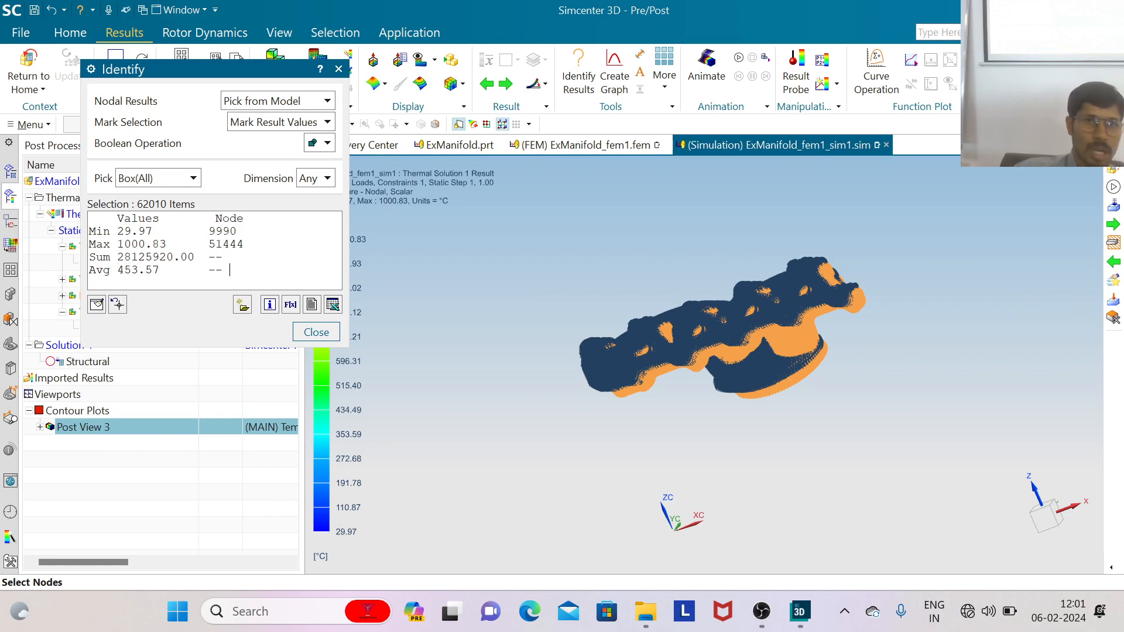
# Create a Cartesian temperature table field named Nodal Temperature Table from the selected nodes, with constant values outside the table
pyautogui.click(291, 307)
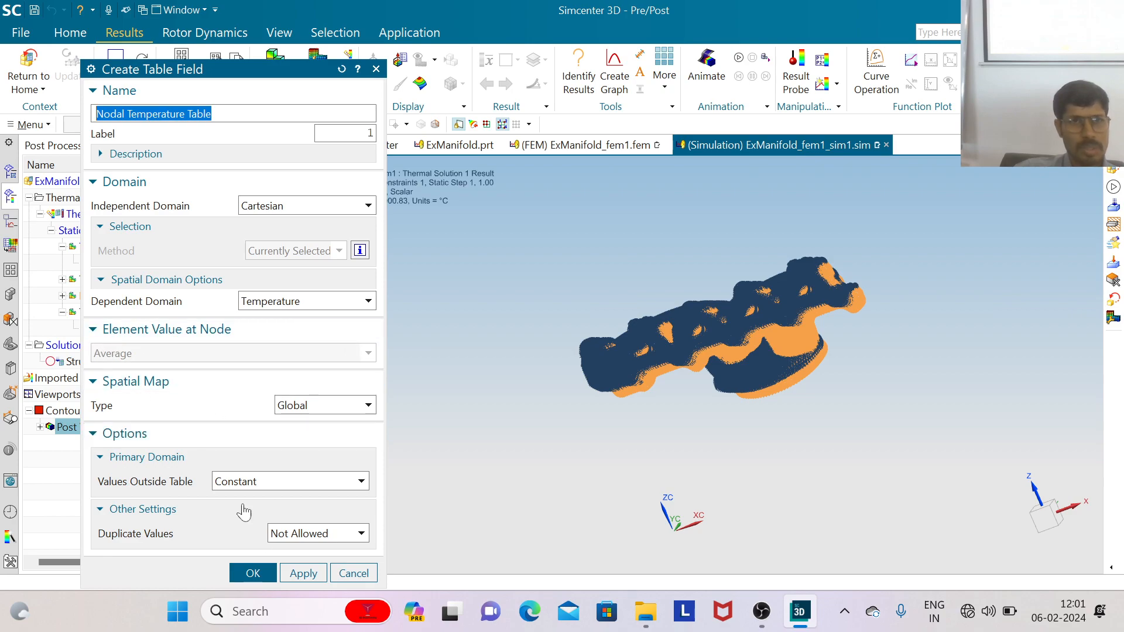
pyautogui.click(253, 574)
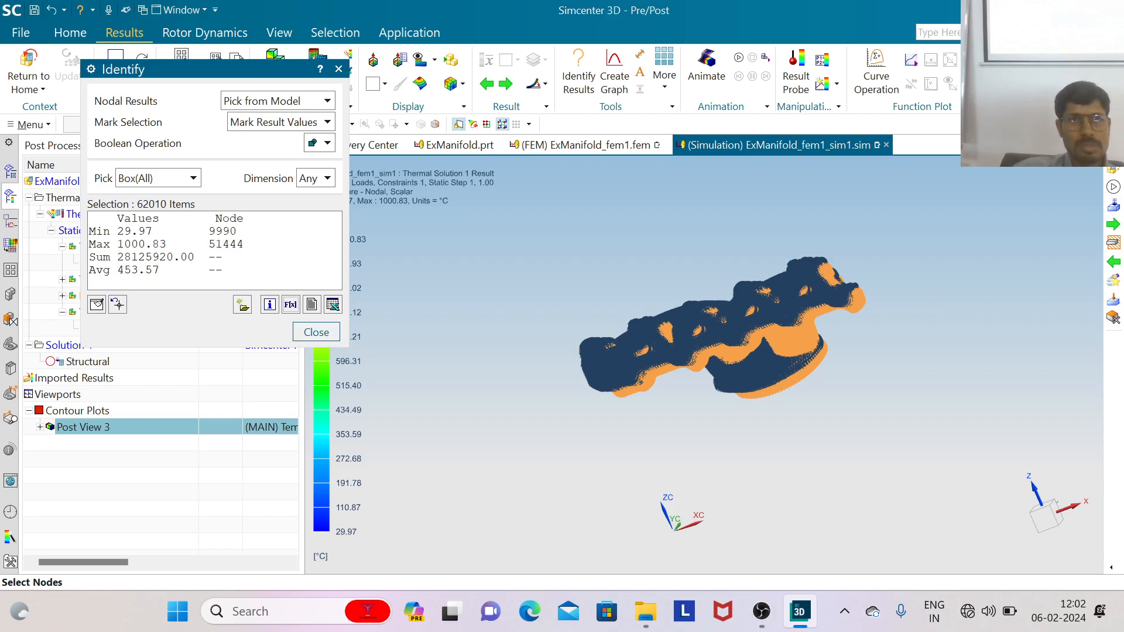
pyautogui.click(329, 105)
pyautogui.click(327, 112)
pyautogui.click(323, 123)
pyautogui.click(323, 125)
pyautogui.click(327, 144)
pyautogui.click(328, 144)
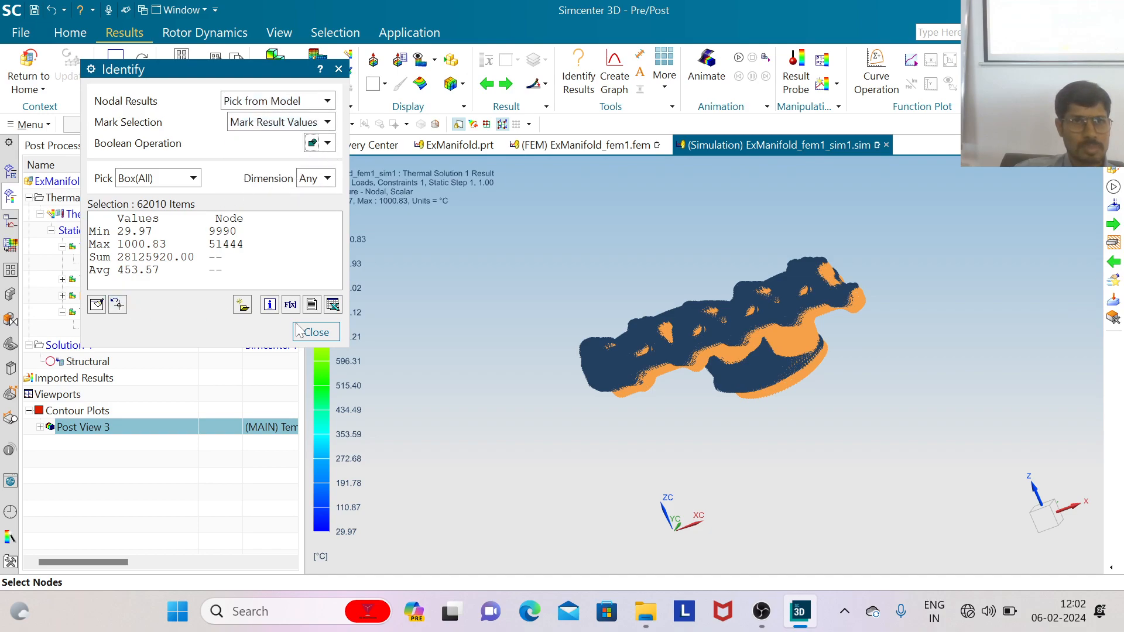
# Finish identifying results, return to the simulation model and locate Nodal Temperature Table among its fields
pyautogui.click(316, 332)
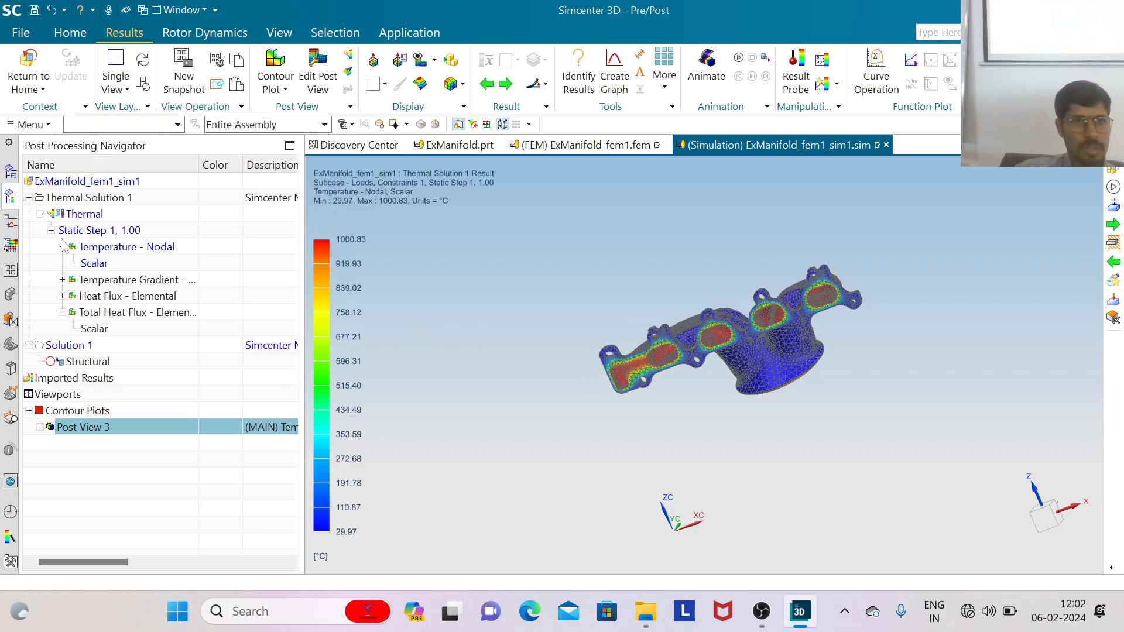
pyautogui.click(31, 69)
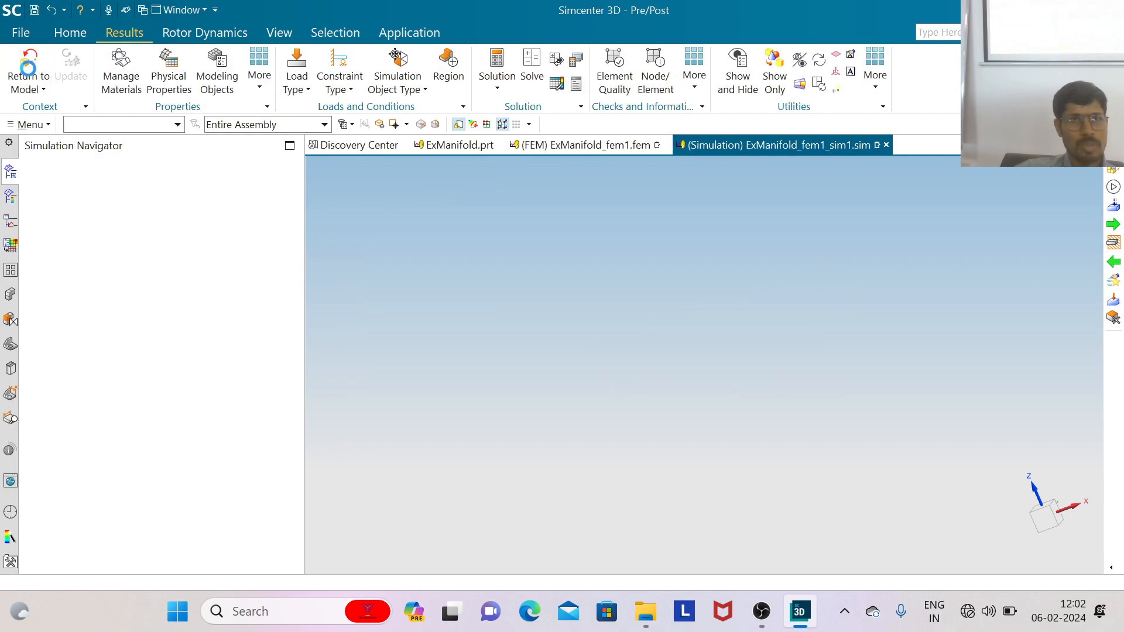
pyautogui.click(28, 263)
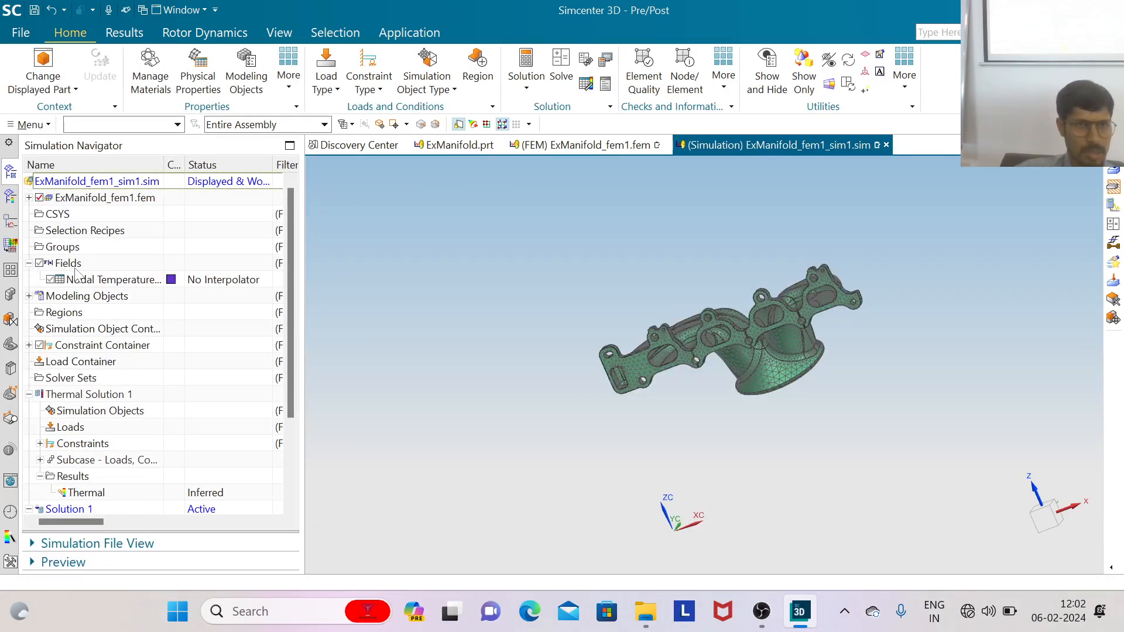
pyautogui.click(134, 282)
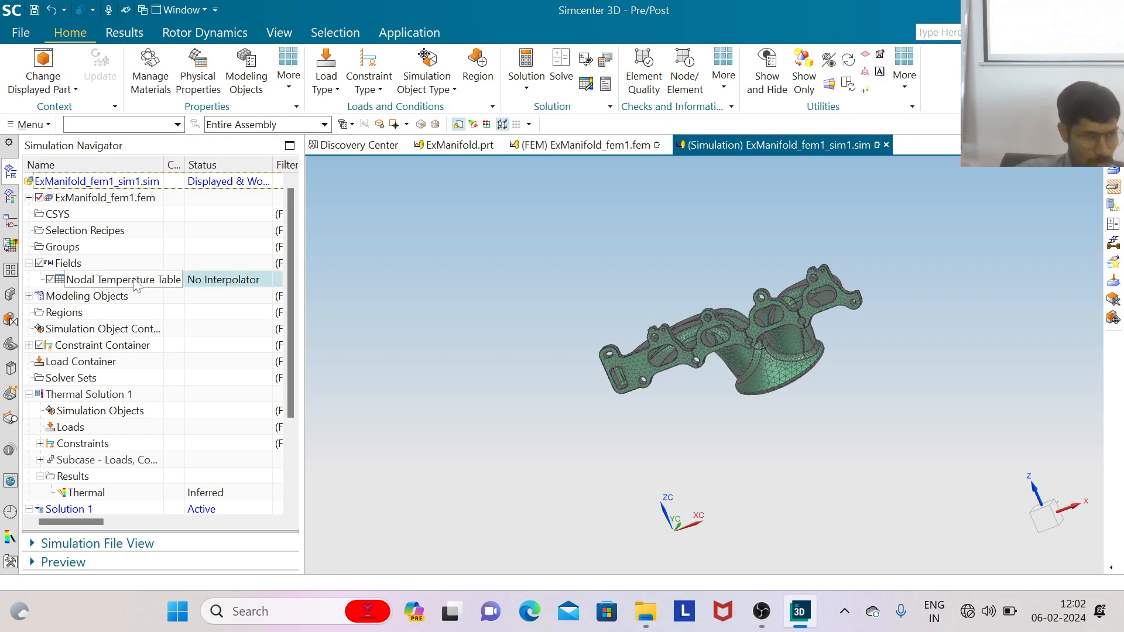
pyautogui.scroll(-3, 117, 276)
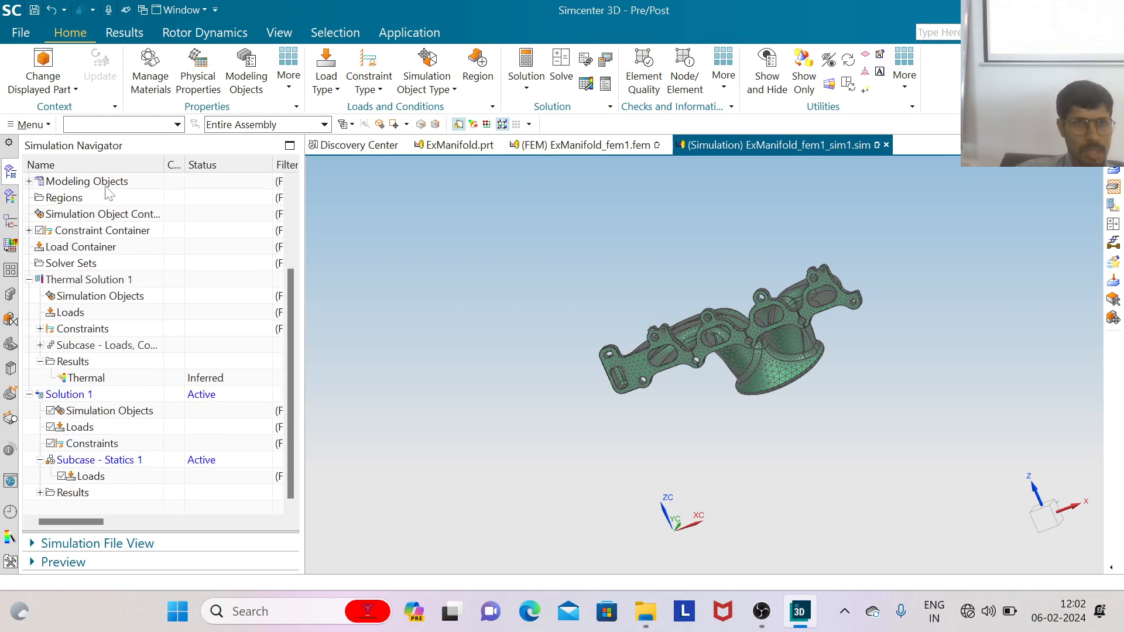
pyautogui.scroll(2, 76, 264)
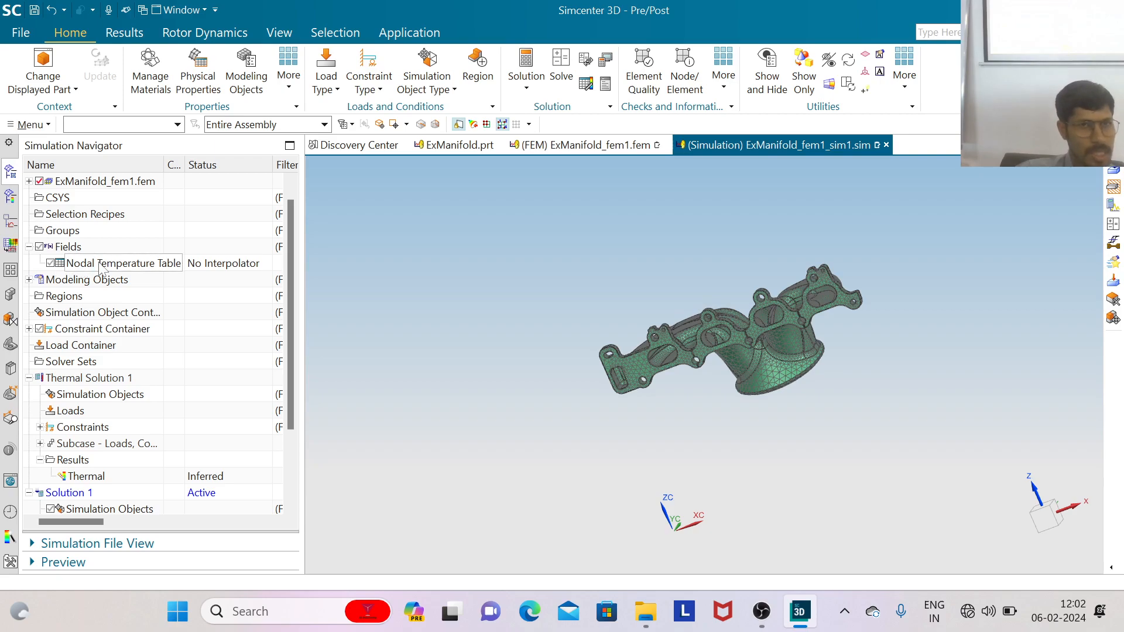
# Add a temperature load set to the loads of Subcase - Statics 1, leaving the default temperature blank
pyautogui.scroll(-2, 68, 275)
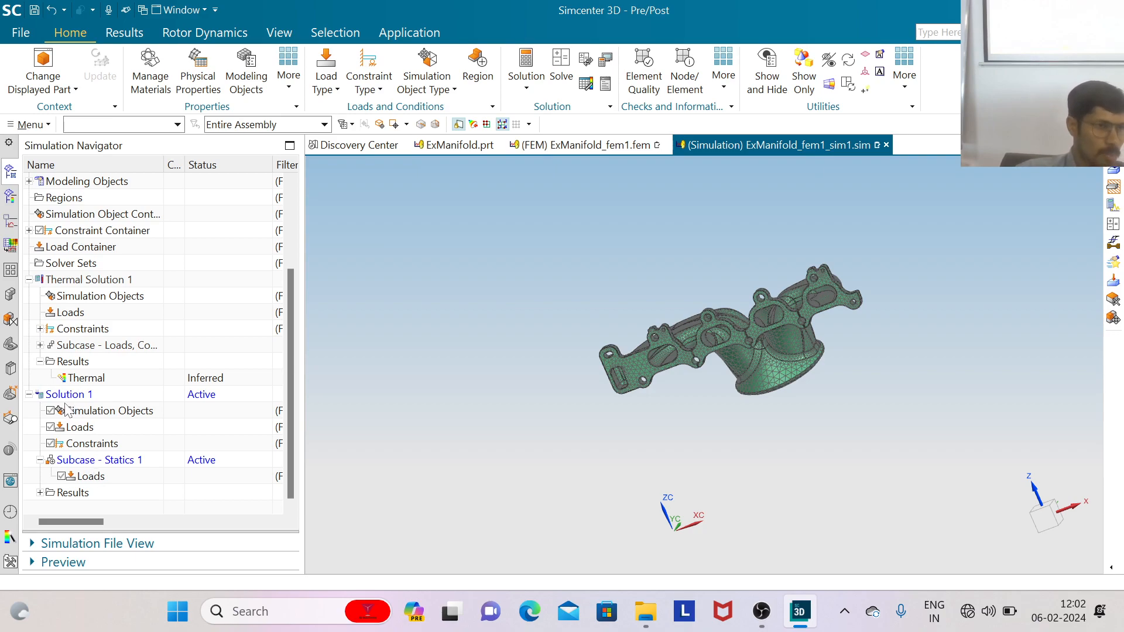
pyautogui.scroll(5, 64, 375)
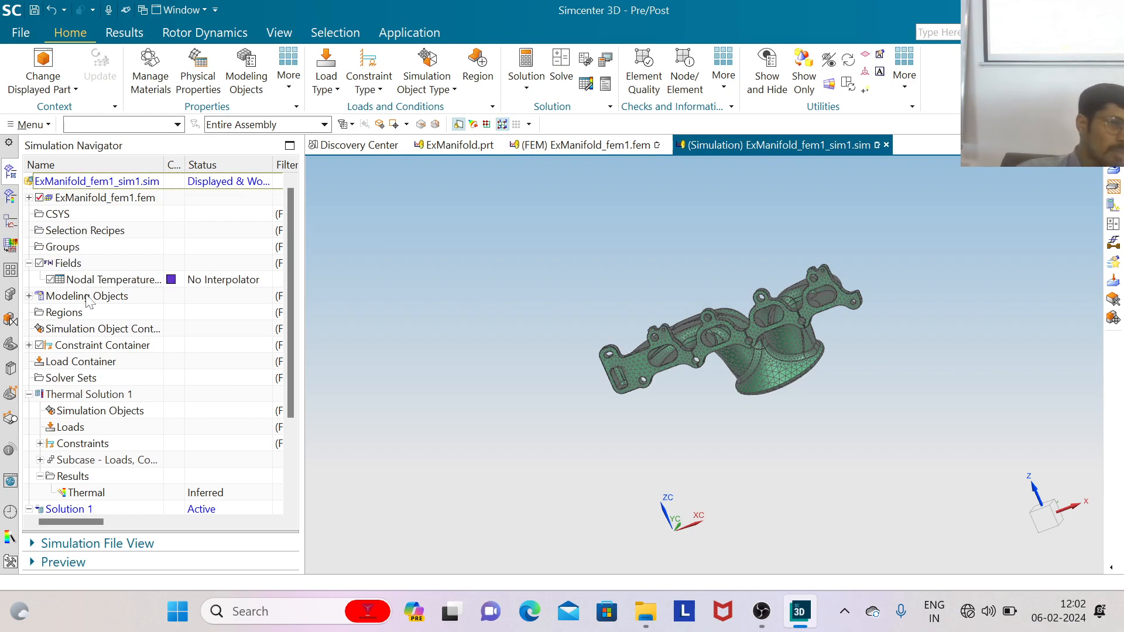
pyautogui.scroll(-3, 84, 299)
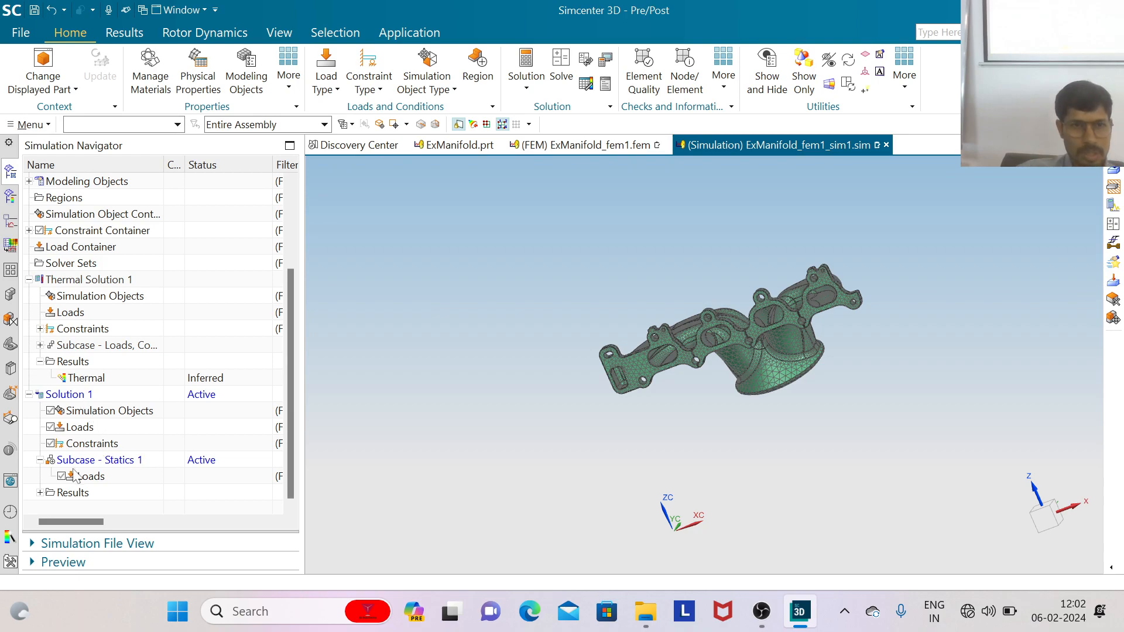
pyautogui.click(39, 492)
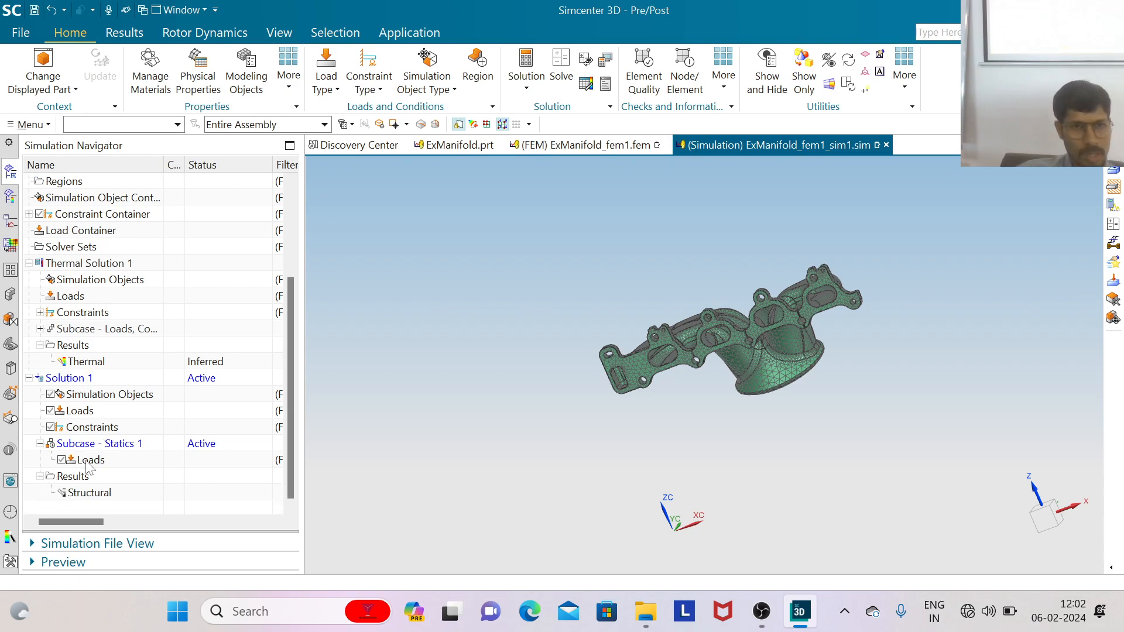
pyautogui.click(88, 461)
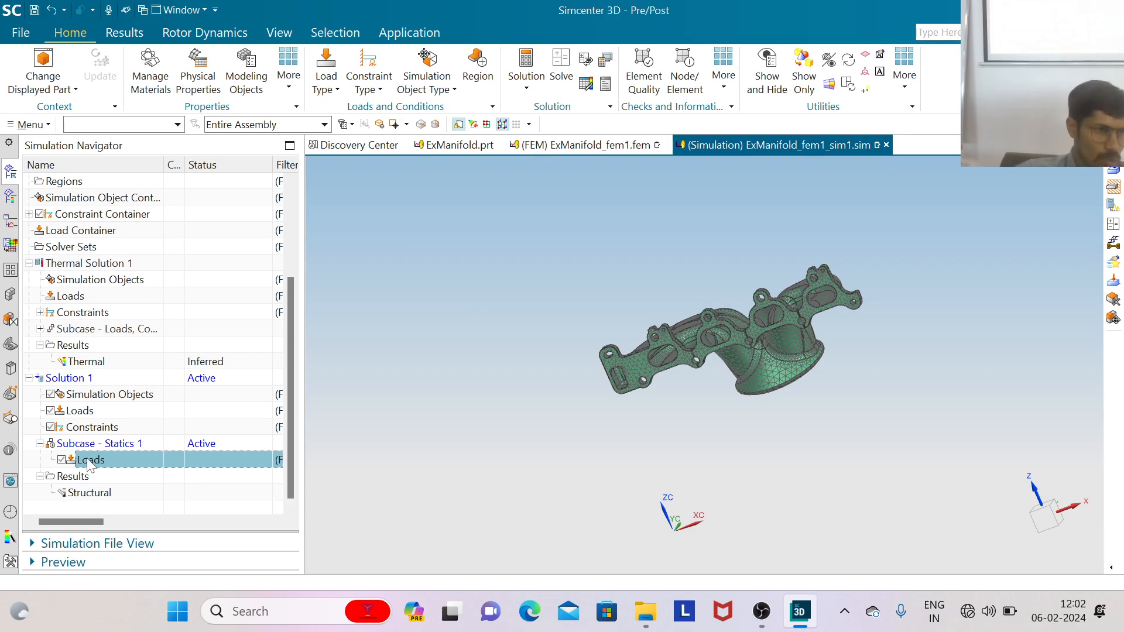
pyautogui.rightClick(93, 462)
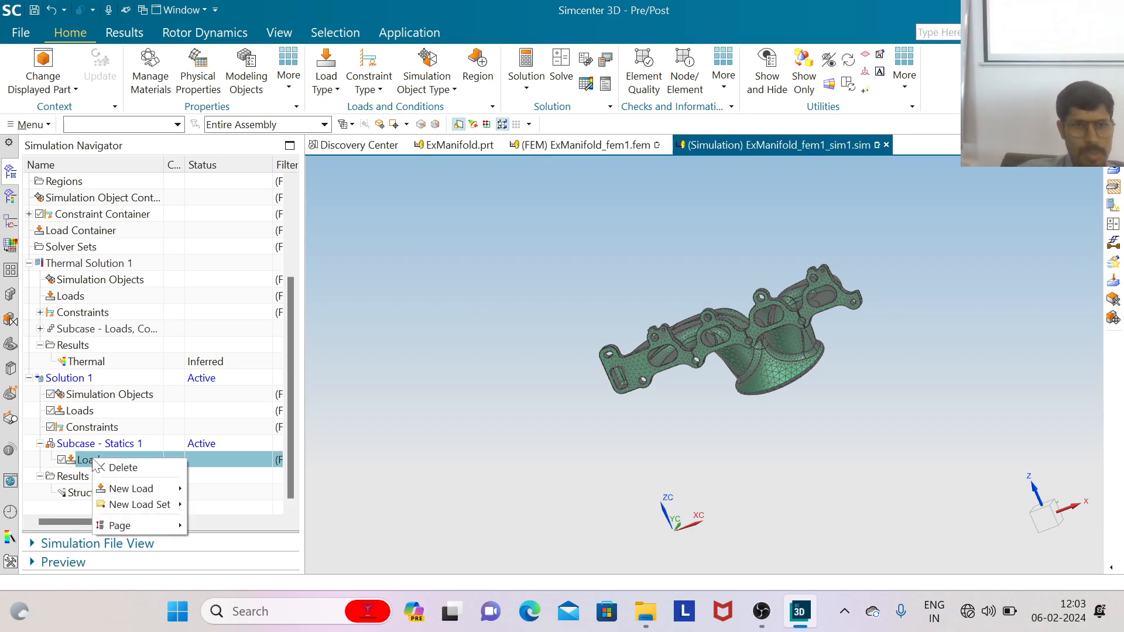
pyautogui.moveTo(141, 489)
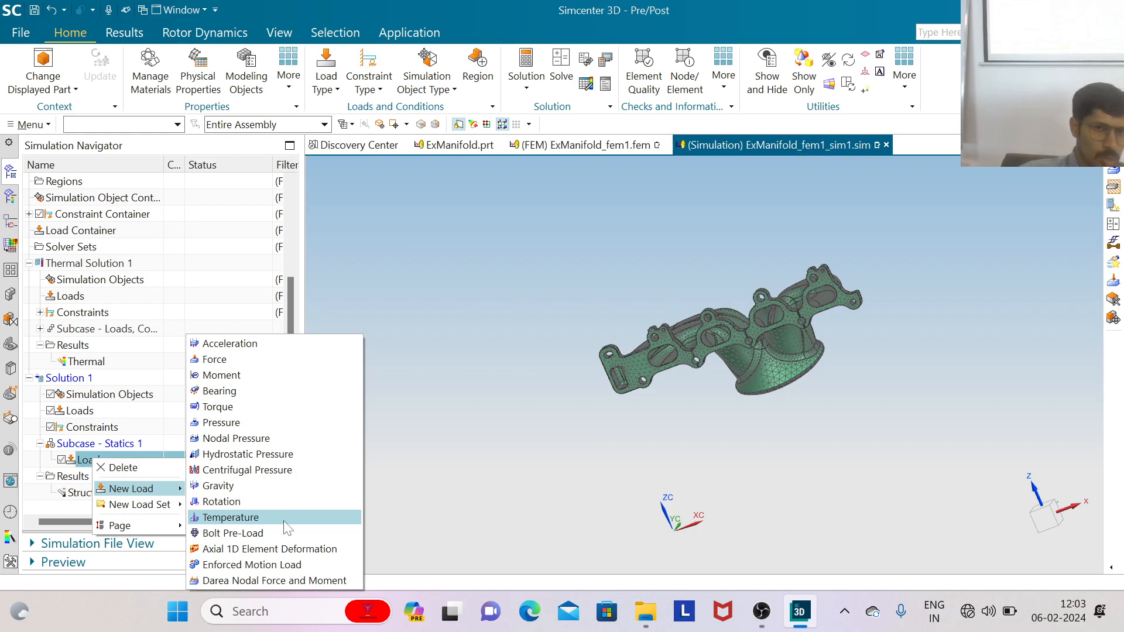
pyautogui.moveTo(151, 510)
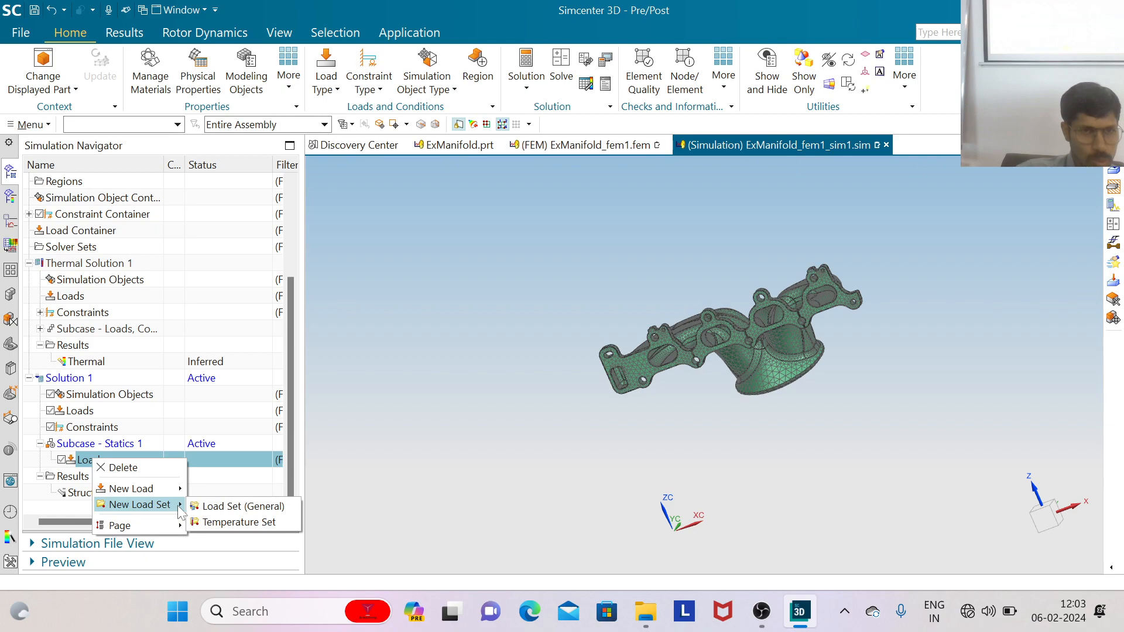
pyautogui.click(246, 523)
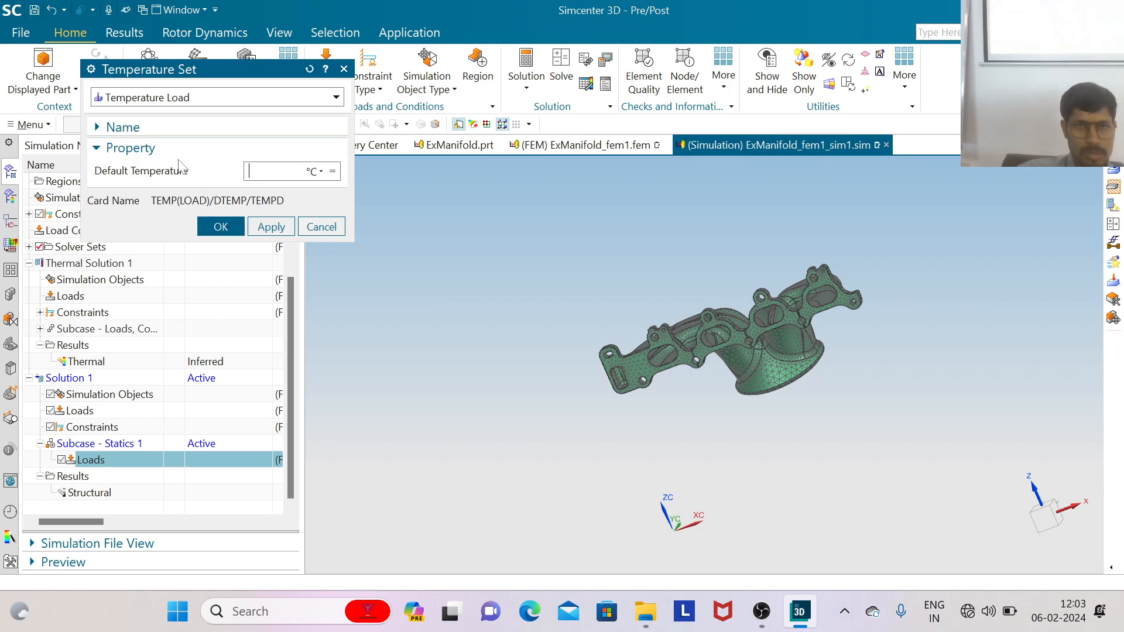
pyautogui.click(220, 227)
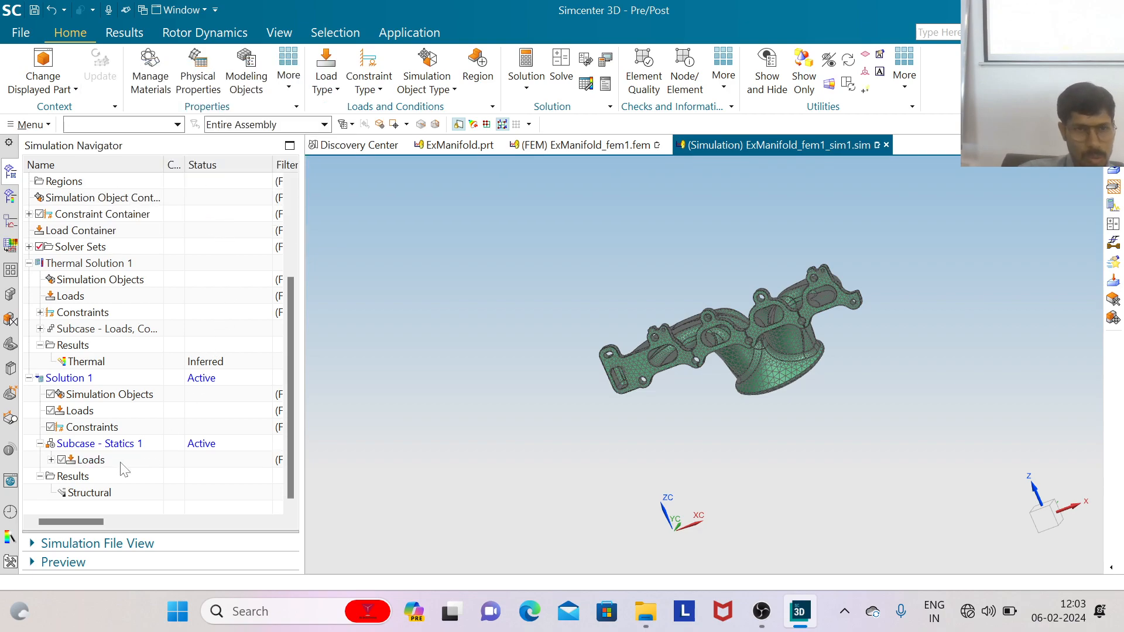
# Start a new temperature load inside the subcase's temperature set and select the whole manifold polygon body as its target
pyautogui.click(52, 459)
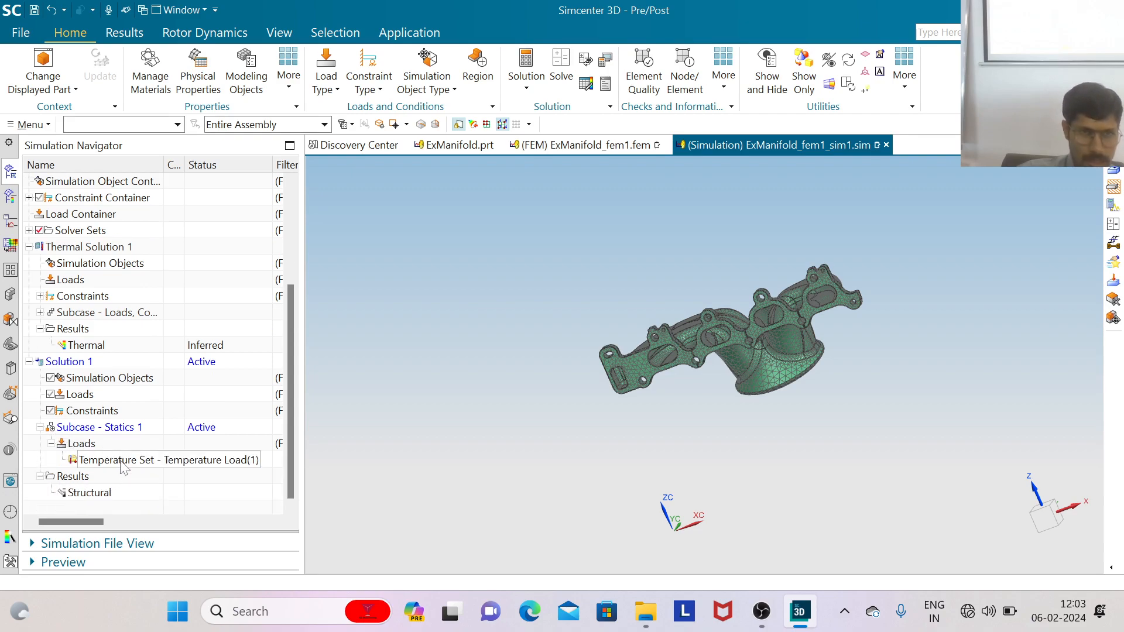
pyautogui.rightClick(124, 467)
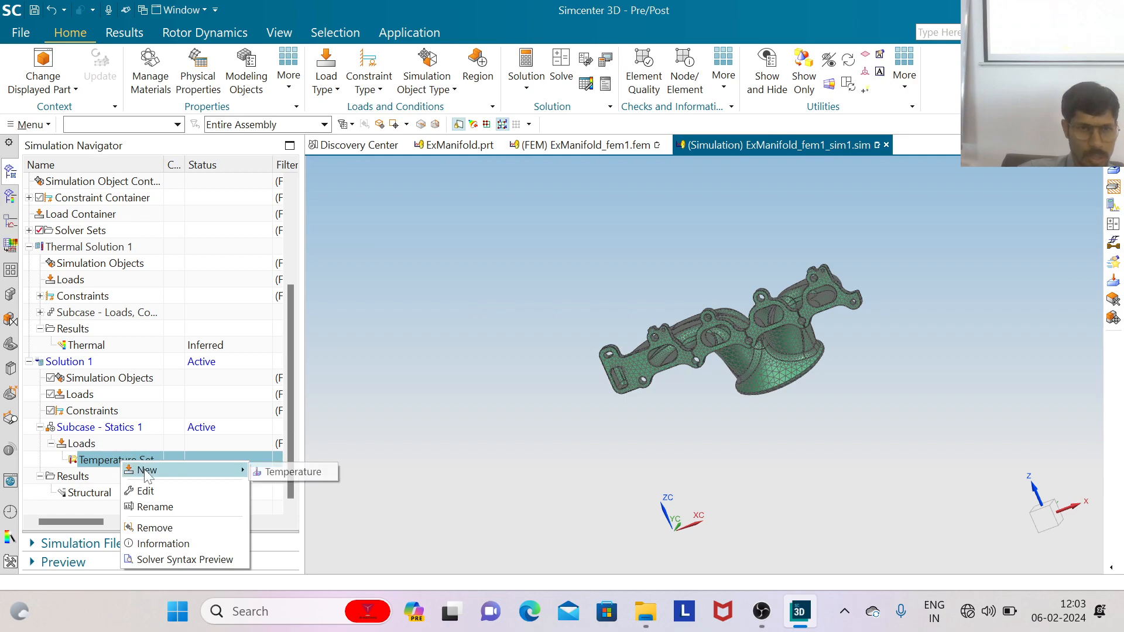
pyautogui.click(274, 475)
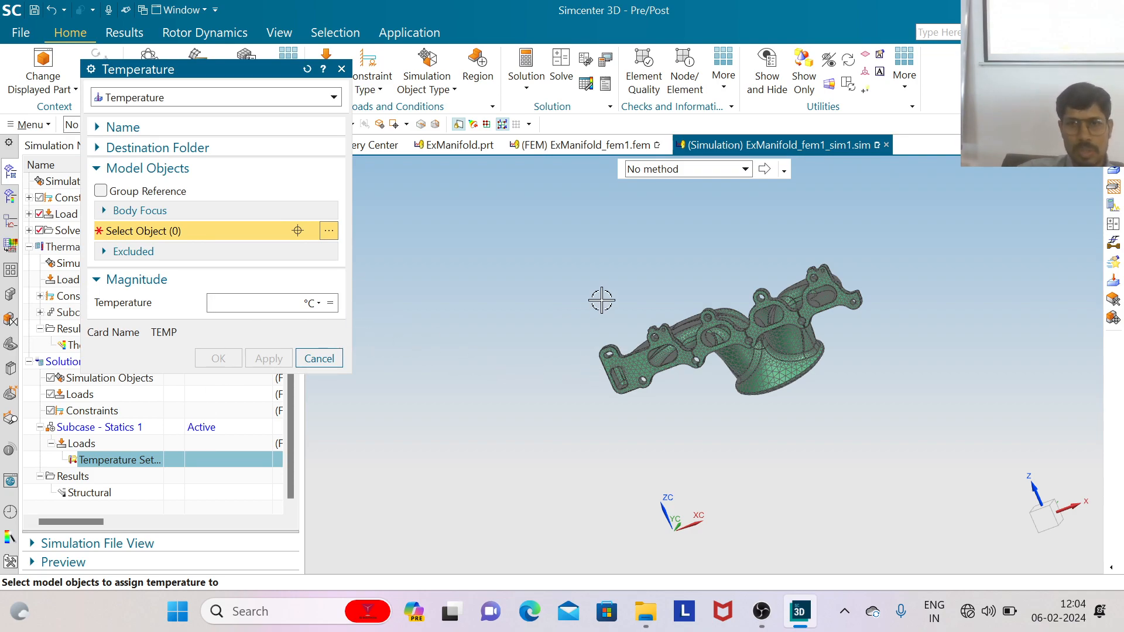
pyautogui.scroll(5, 644, 376)
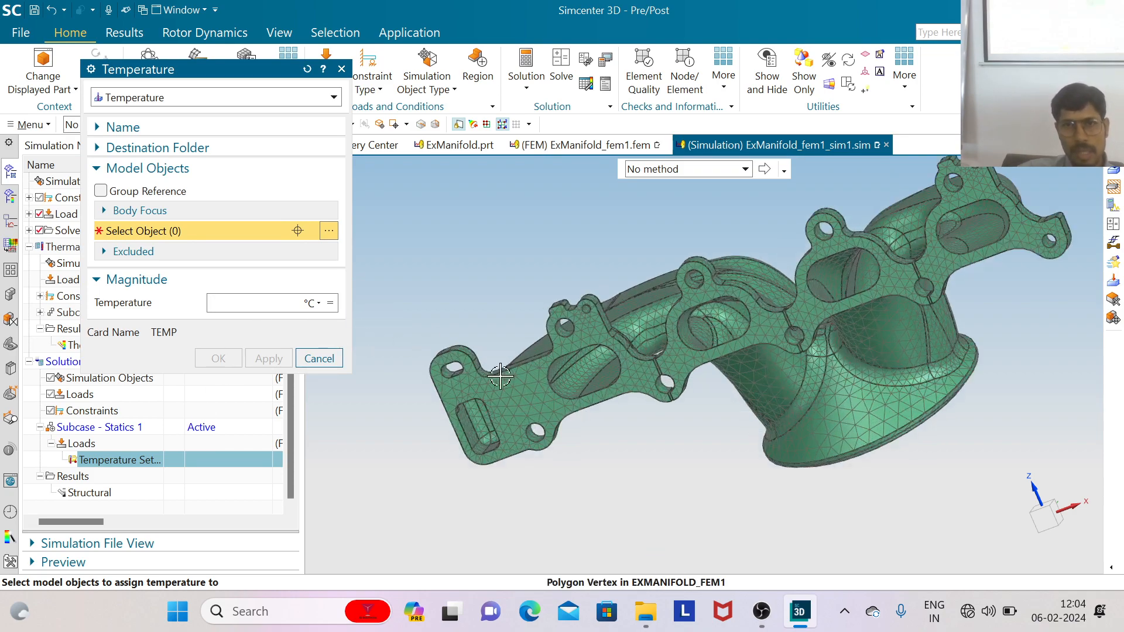
pyautogui.scroll(-3, 843, 404)
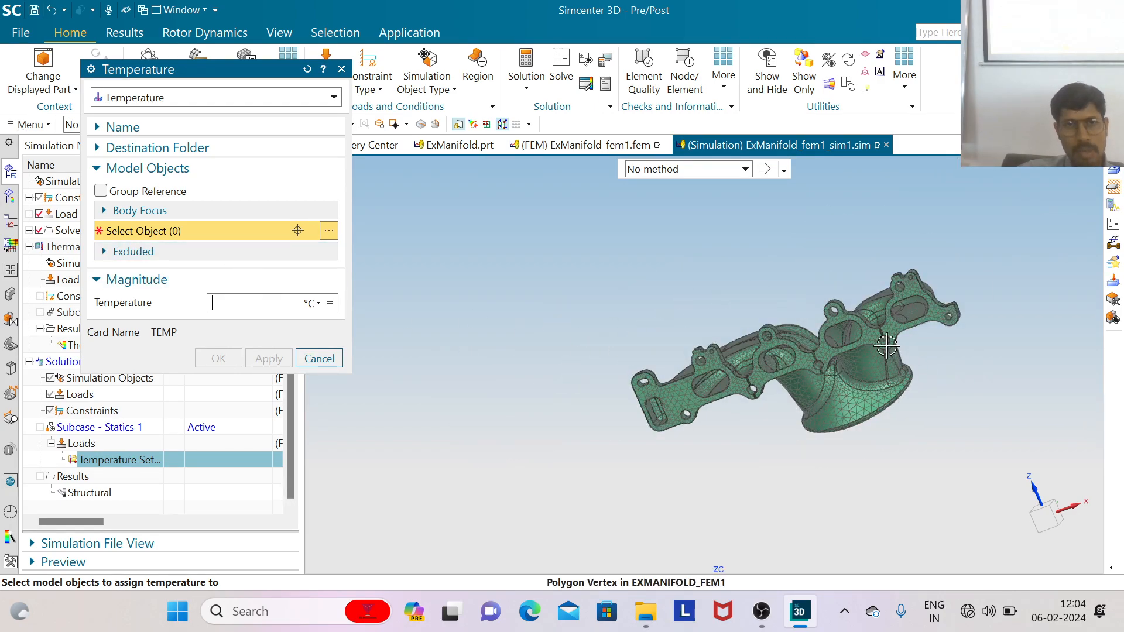
pyautogui.moveTo(518, 233); pyautogui.dragTo(1023, 498)
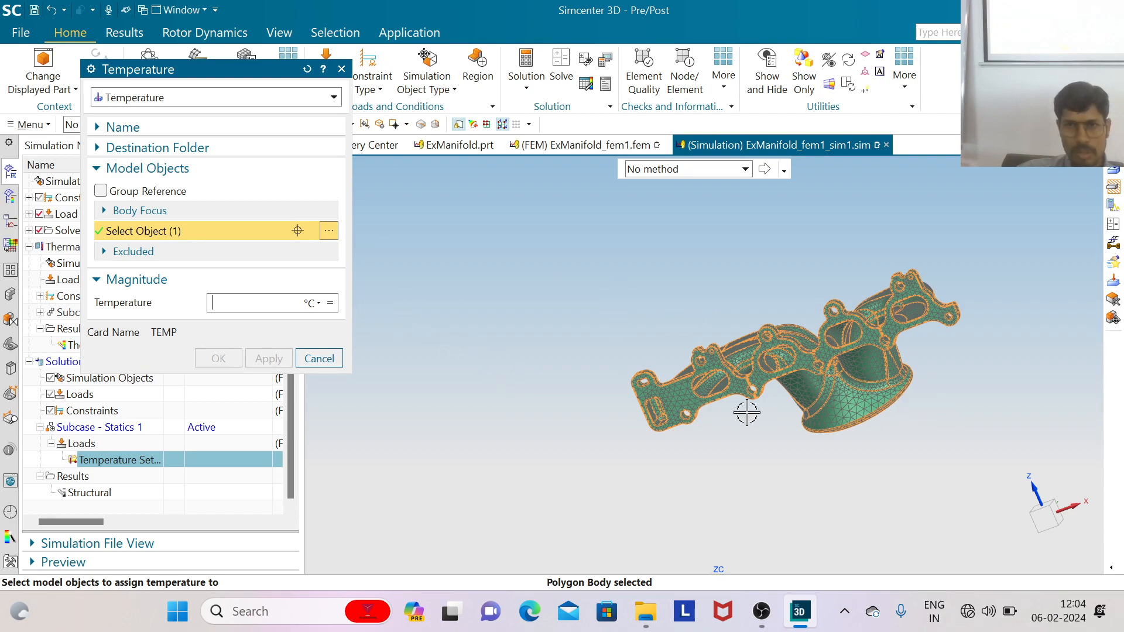
pyautogui.scroll(-2, 545, 379)
pyautogui.scroll(2, 737, 381)
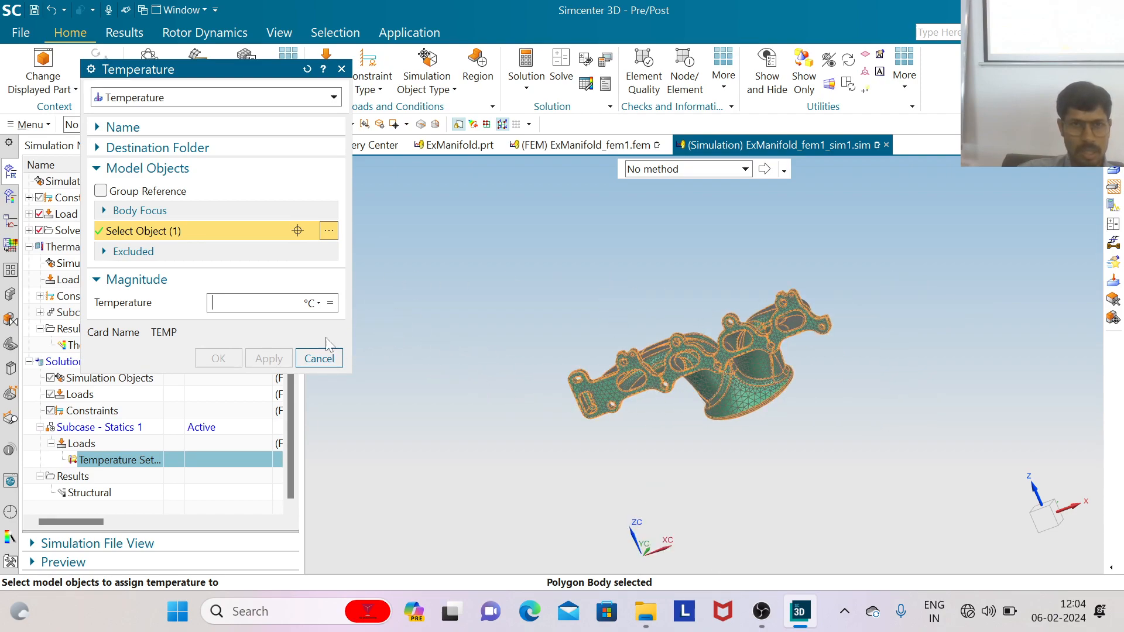
# Assign the existing Nodal Temperature Table field as the load's temperature magnitude and create the load
pyautogui.click(331, 304)
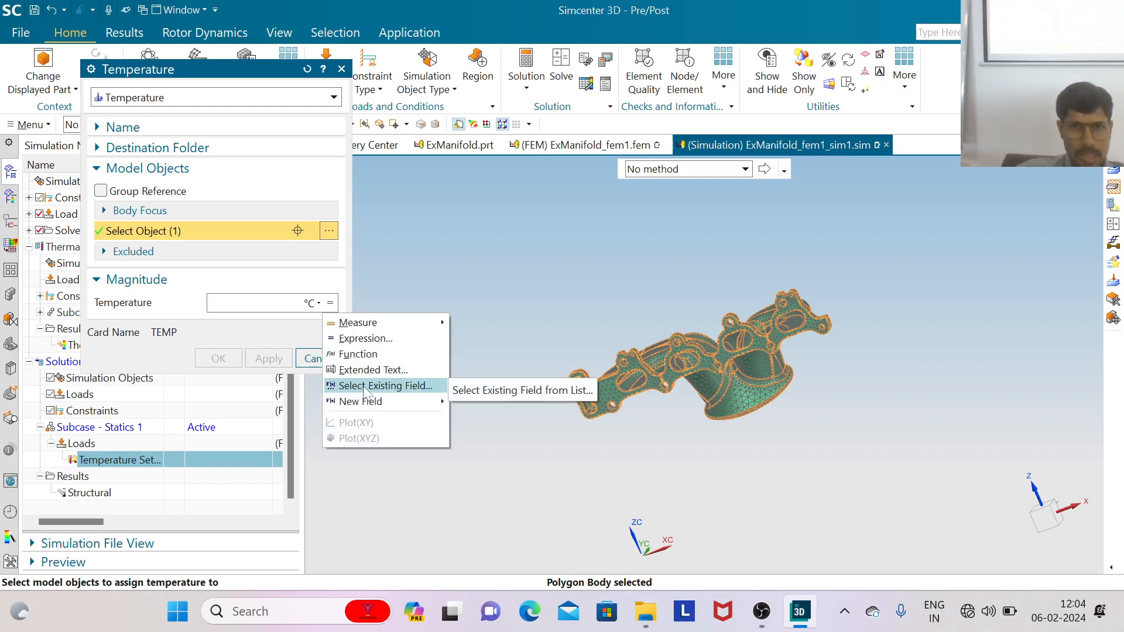
pyautogui.click(402, 387)
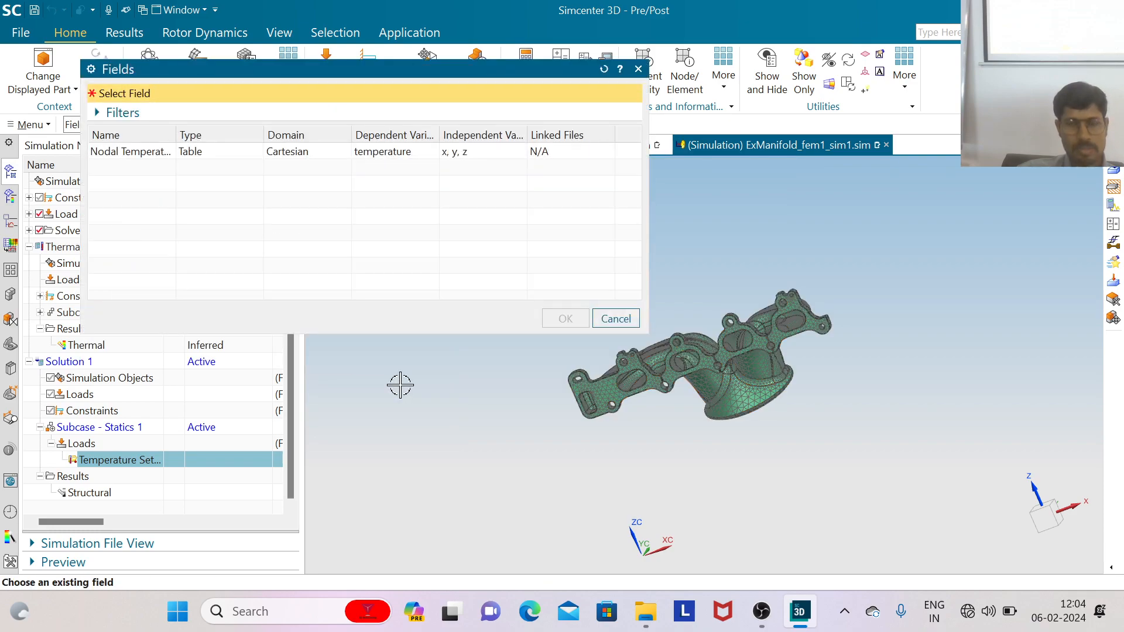
pyautogui.click(150, 155)
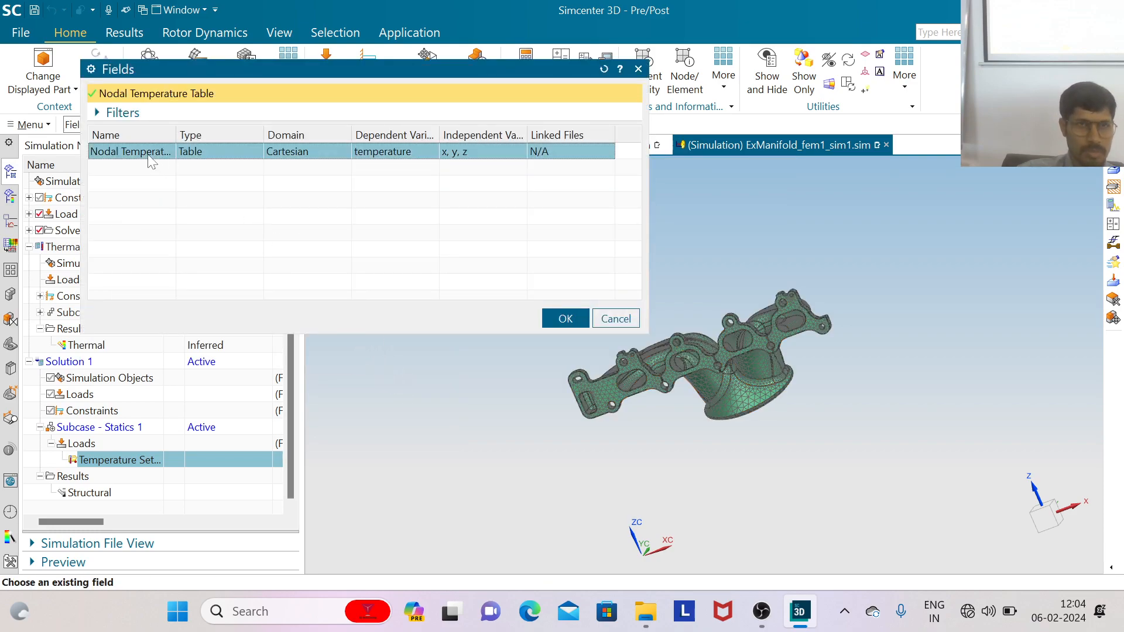
pyautogui.moveTo(195, 68); pyautogui.dragTo(449, 181)
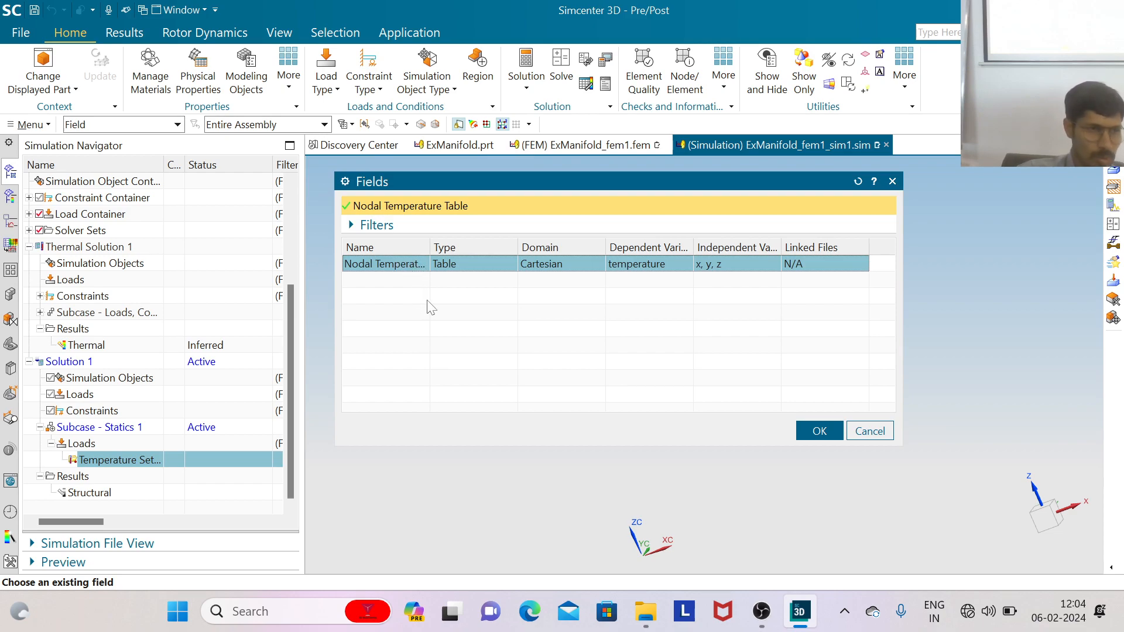
pyautogui.click(809, 433)
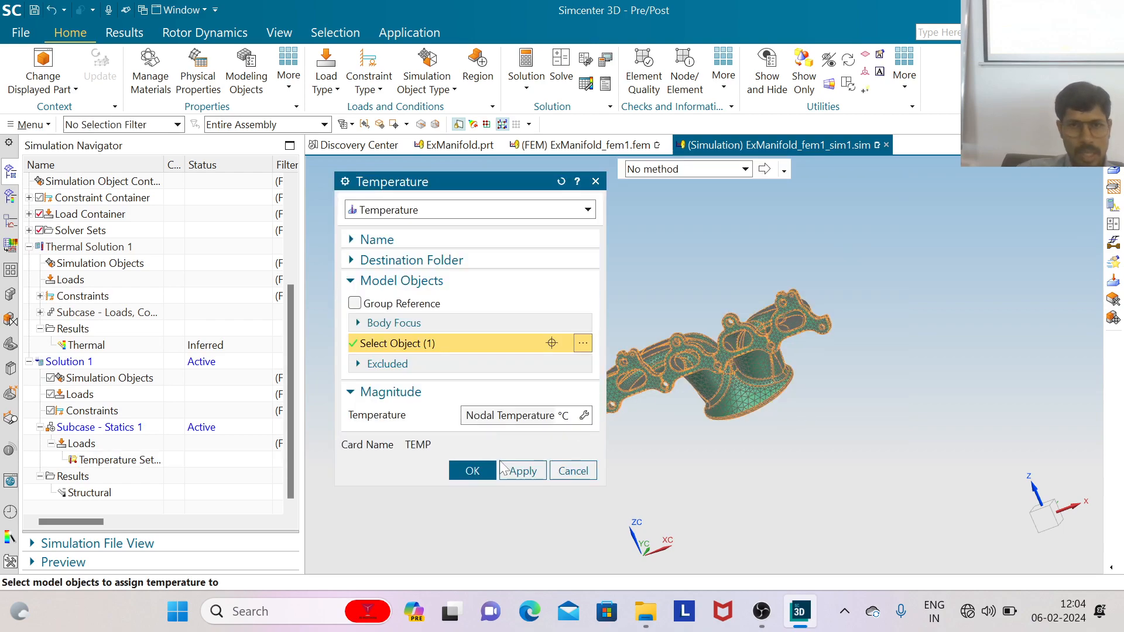
pyautogui.click(472, 471)
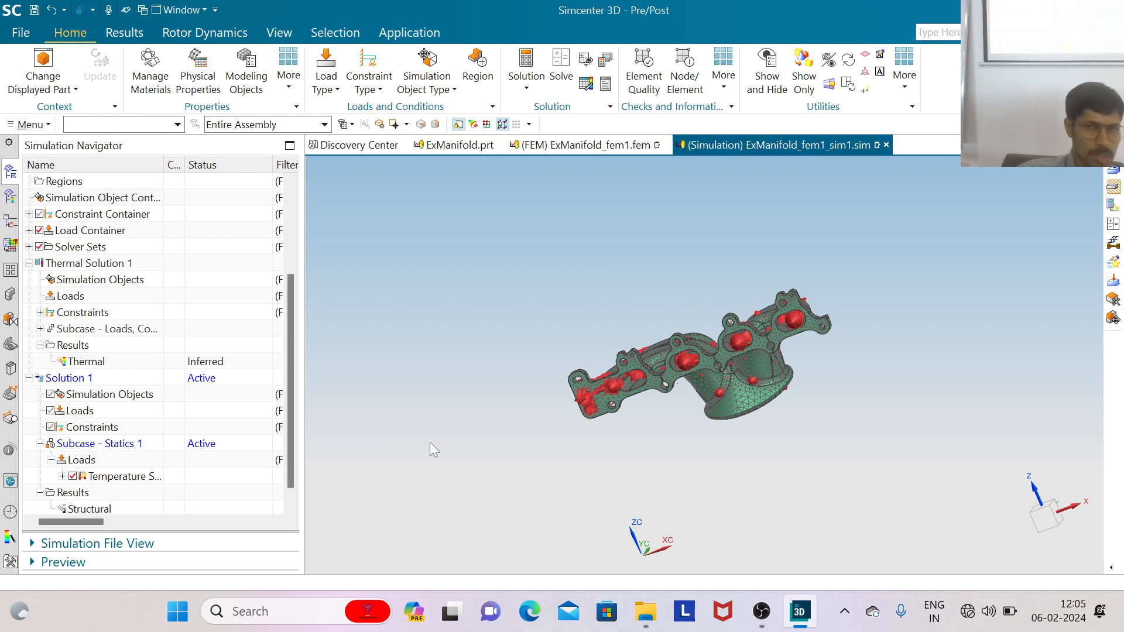
# Examine the temperature load symbols across the manifold and the load listed inside the subcase's temperature set
pyautogui.scroll(2, 578, 344)
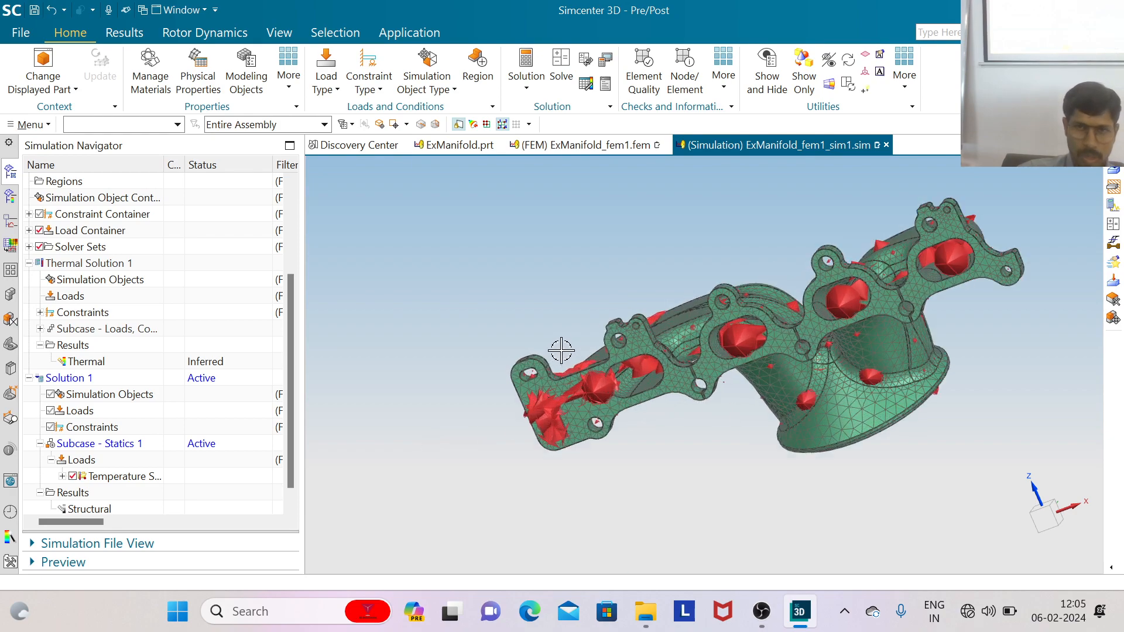
pyautogui.scroll(2, 561, 349)
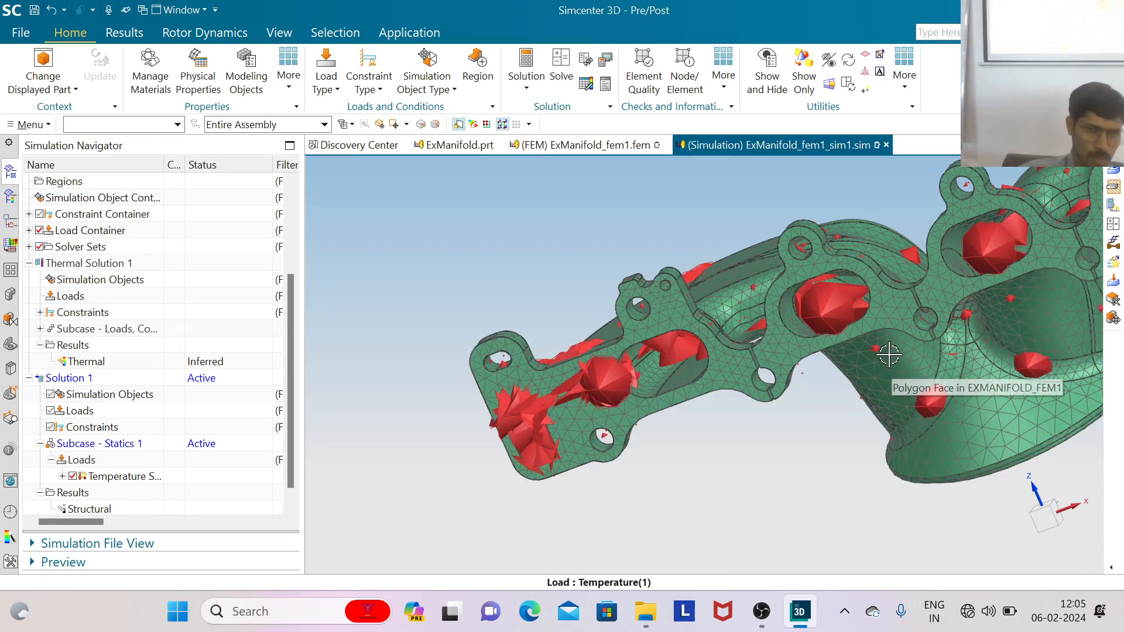
pyautogui.scroll(-3, 756, 375)
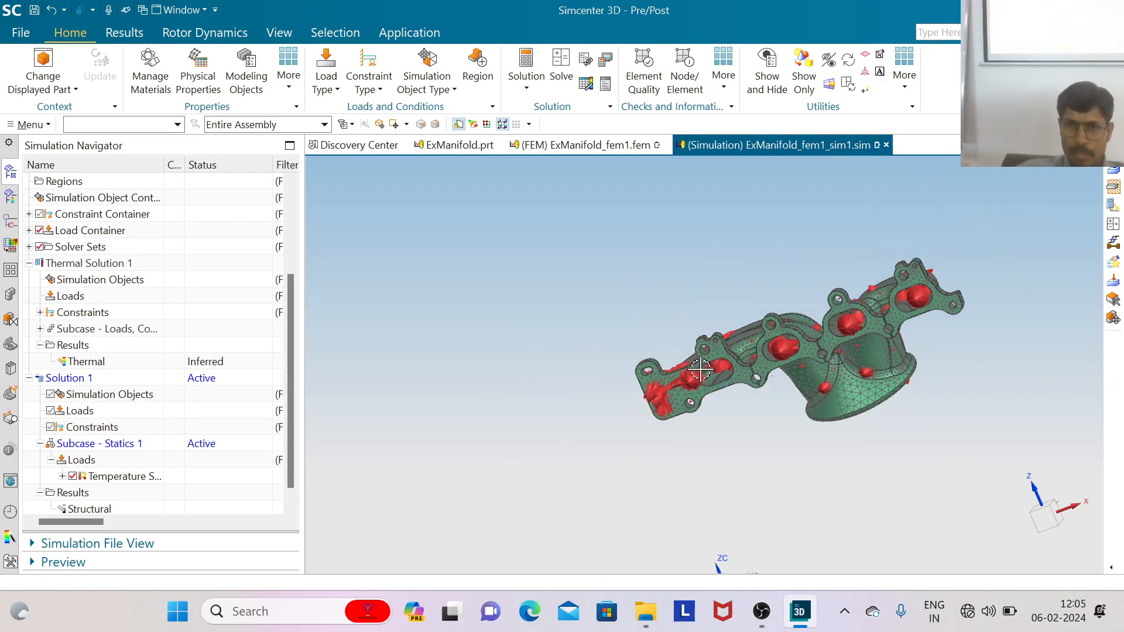
pyautogui.scroll(3, 702, 371)
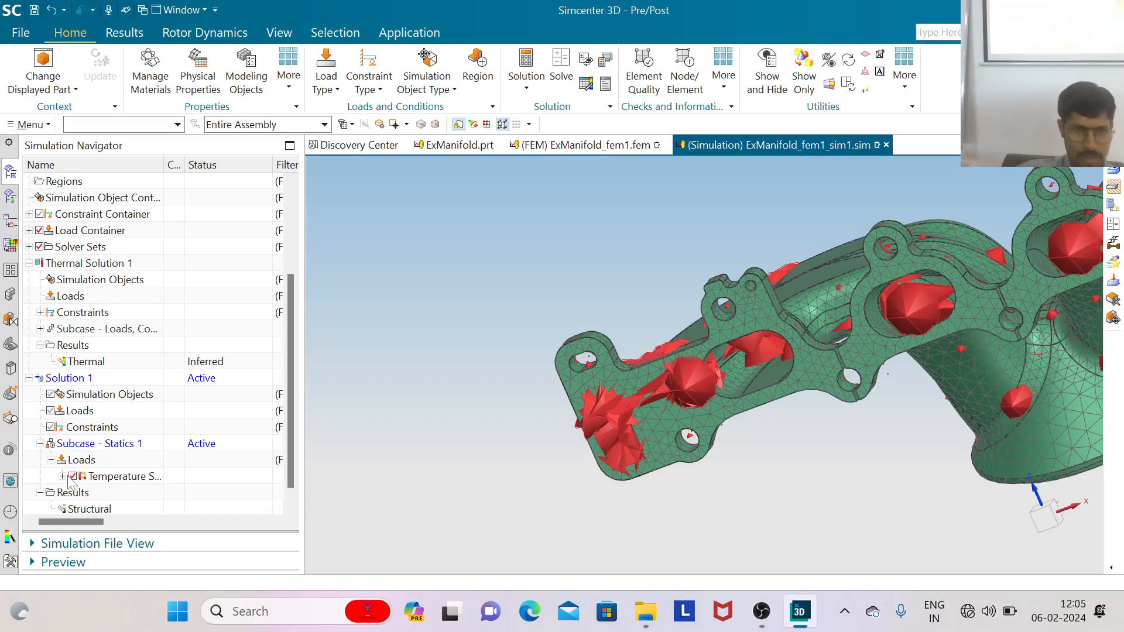
pyautogui.click(61, 476)
pyautogui.scroll(-1, 117, 469)
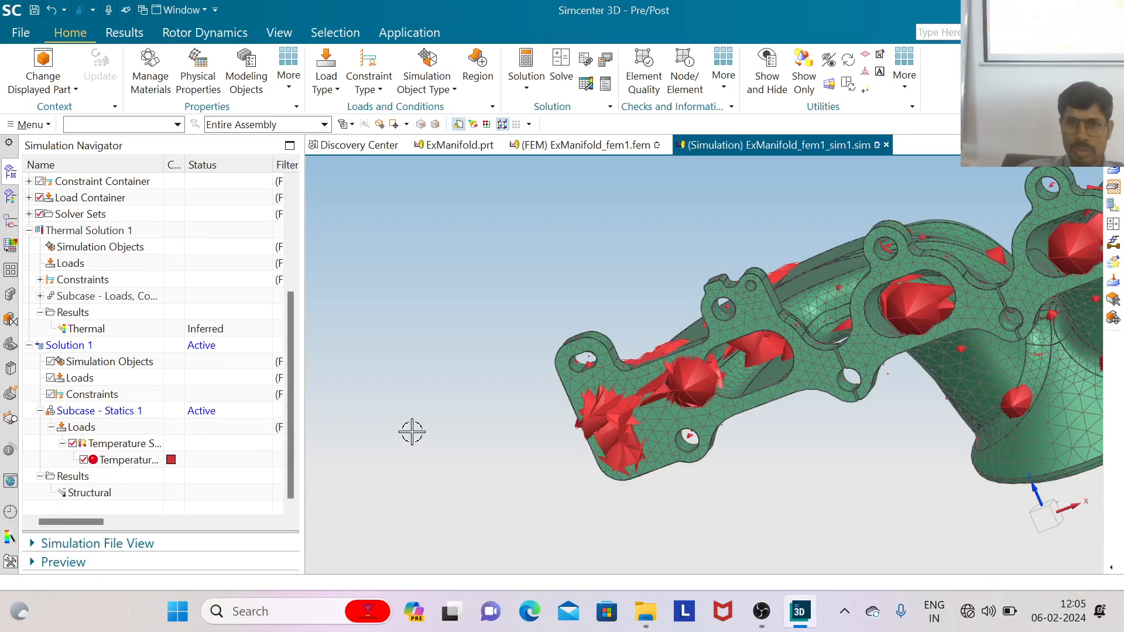
pyautogui.scroll(-2, 461, 408)
pyautogui.scroll(3, 554, 394)
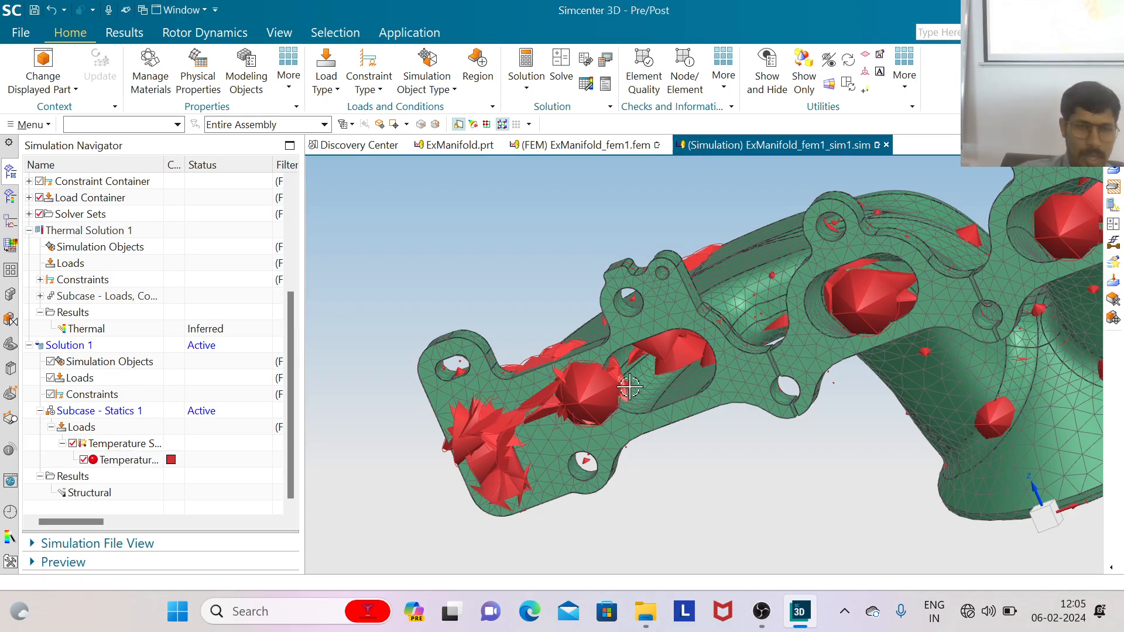
pyautogui.click(335, 88)
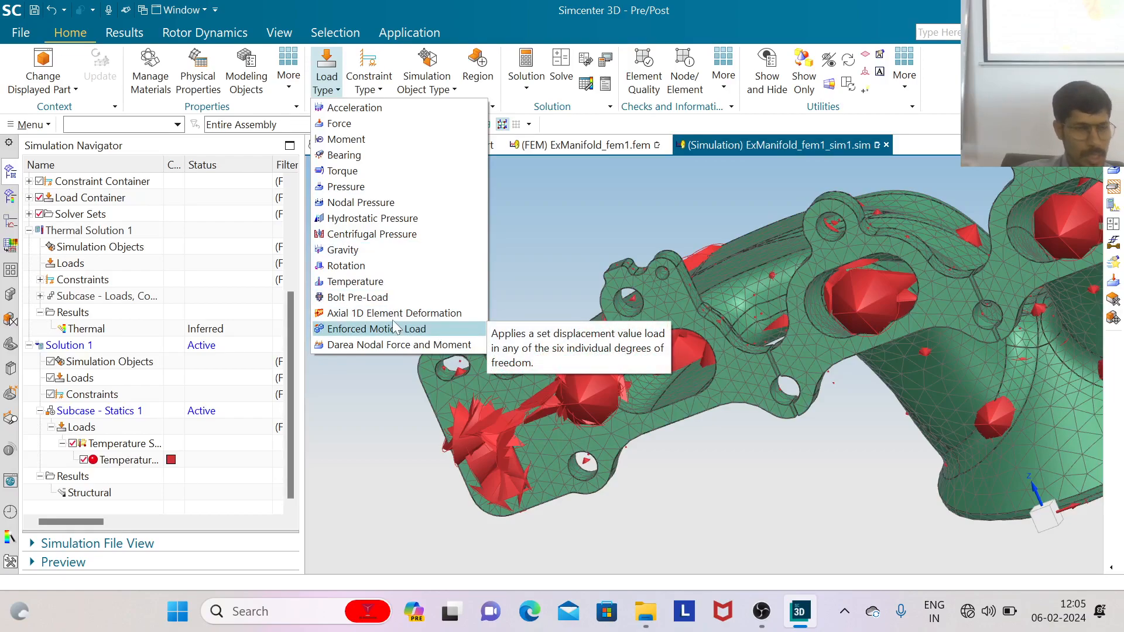
pyautogui.click(379, 442)
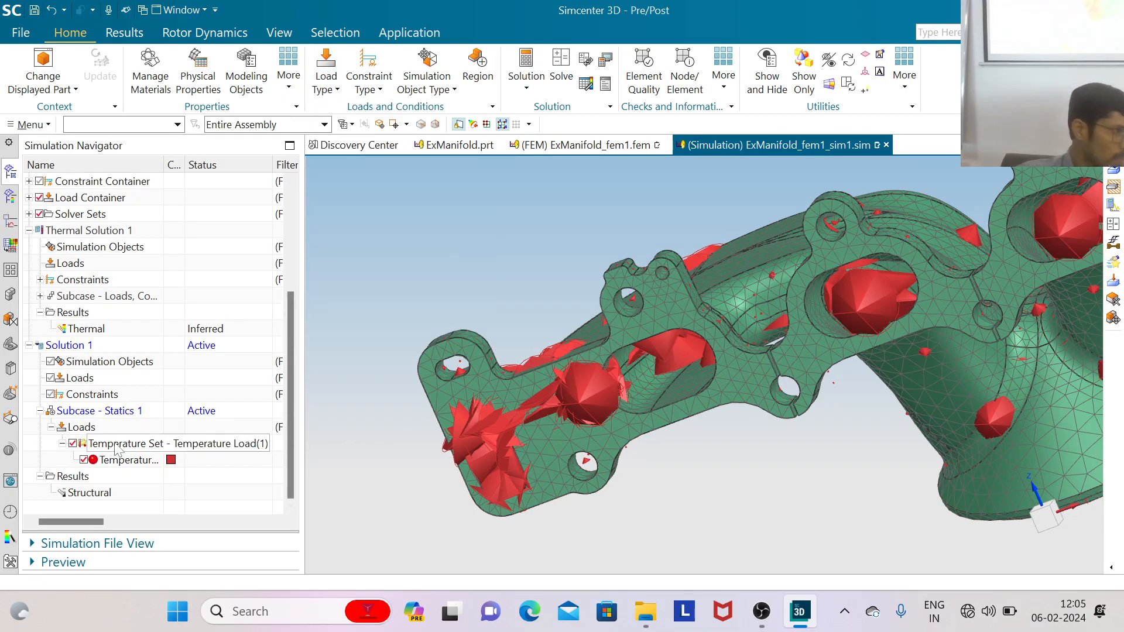
pyautogui.scroll(-5, 518, 383)
pyautogui.scroll(2, 609, 276)
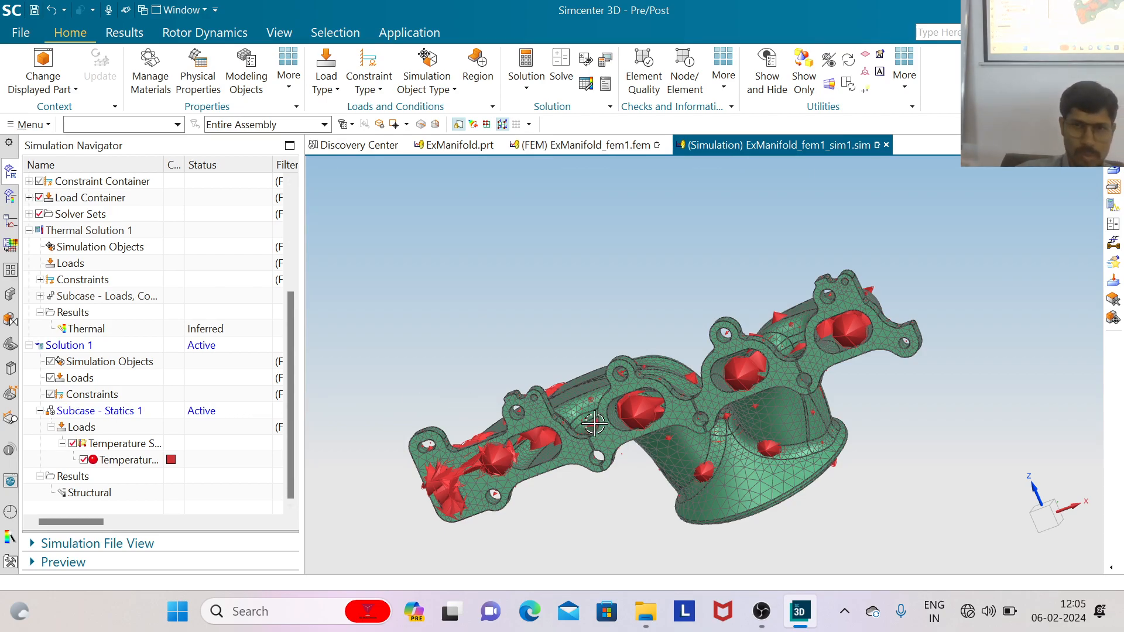
pyautogui.scroll(1, 535, 444)
pyautogui.scroll(-3, 603, 484)
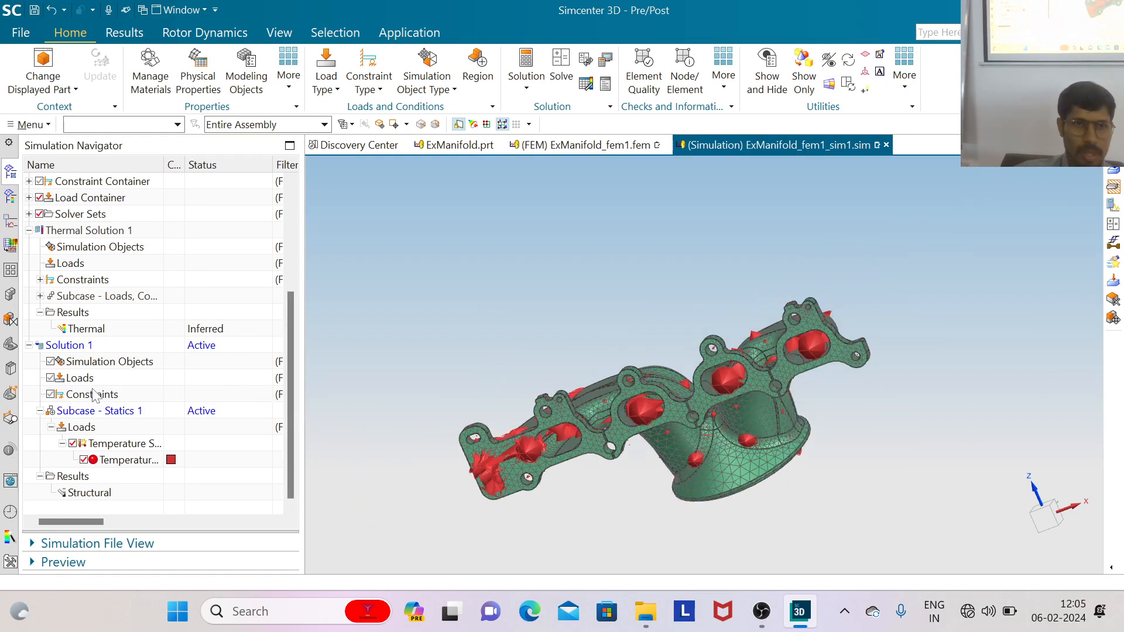
# Start a new fixed constraint for the structural solution with the manifold's port flanges in view
pyautogui.click(382, 87)
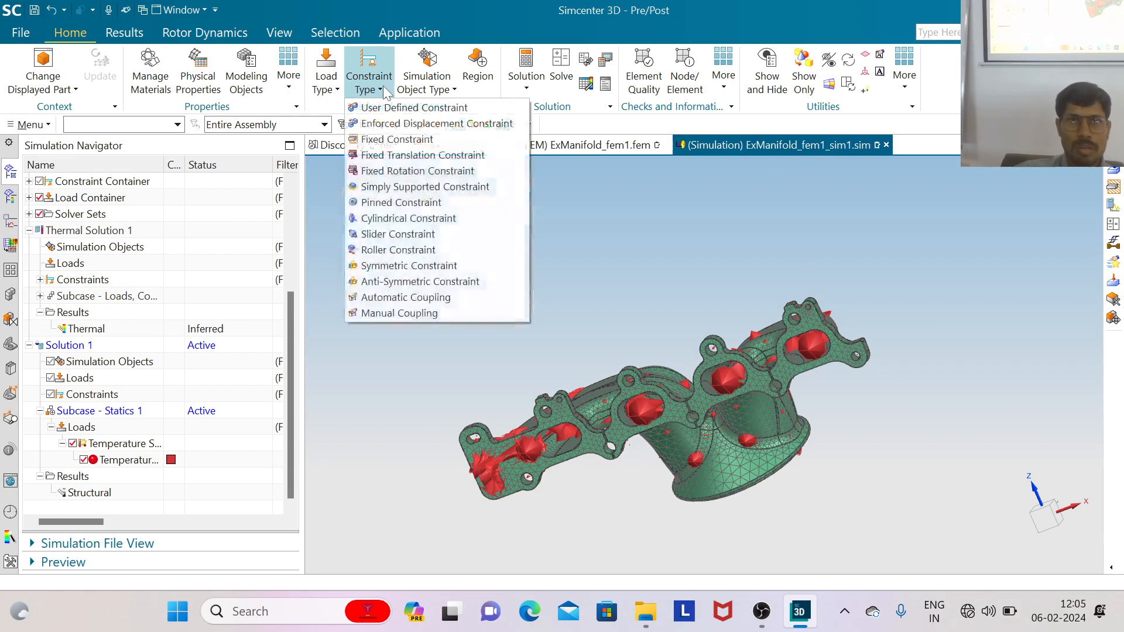
pyautogui.click(397, 140)
pyautogui.scroll(3, 580, 438)
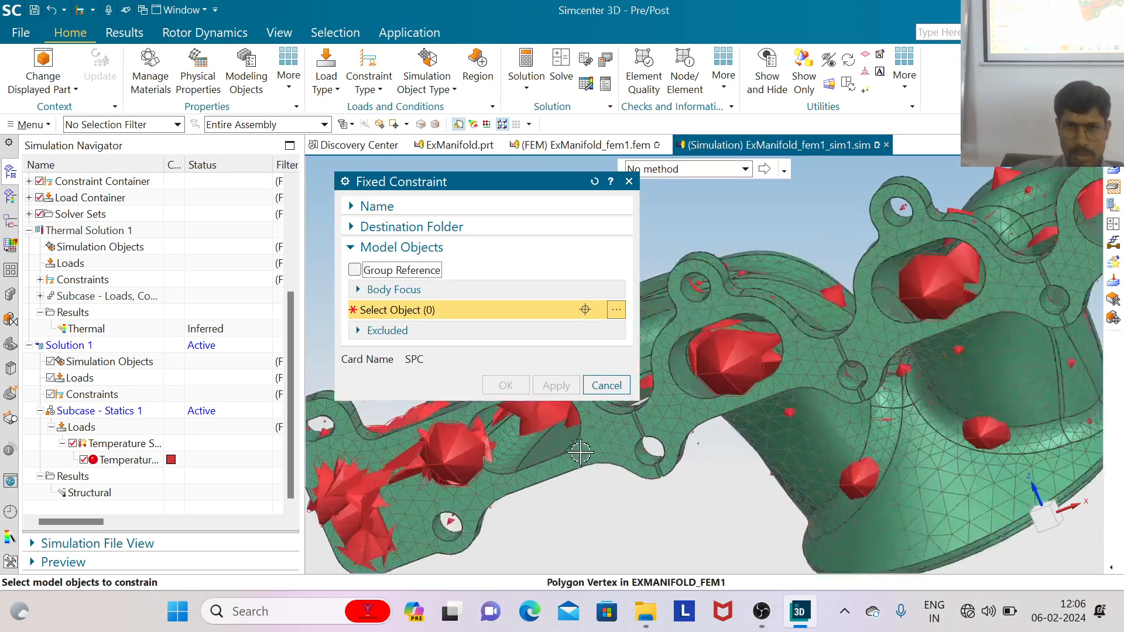
pyautogui.scroll(-3, 651, 446)
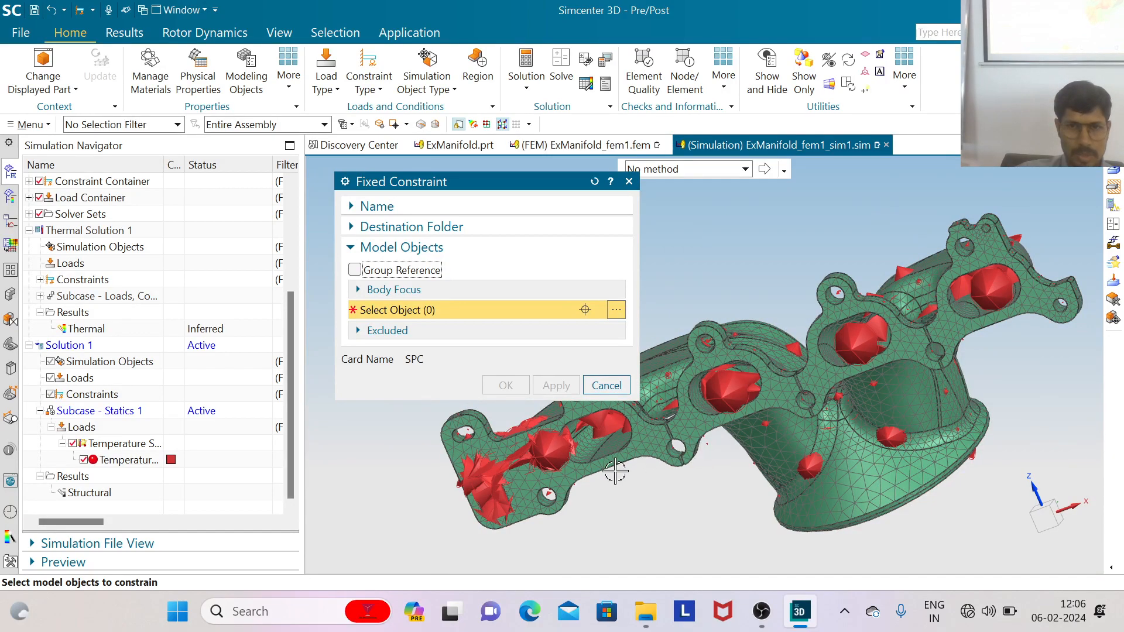
pyautogui.click(528, 483)
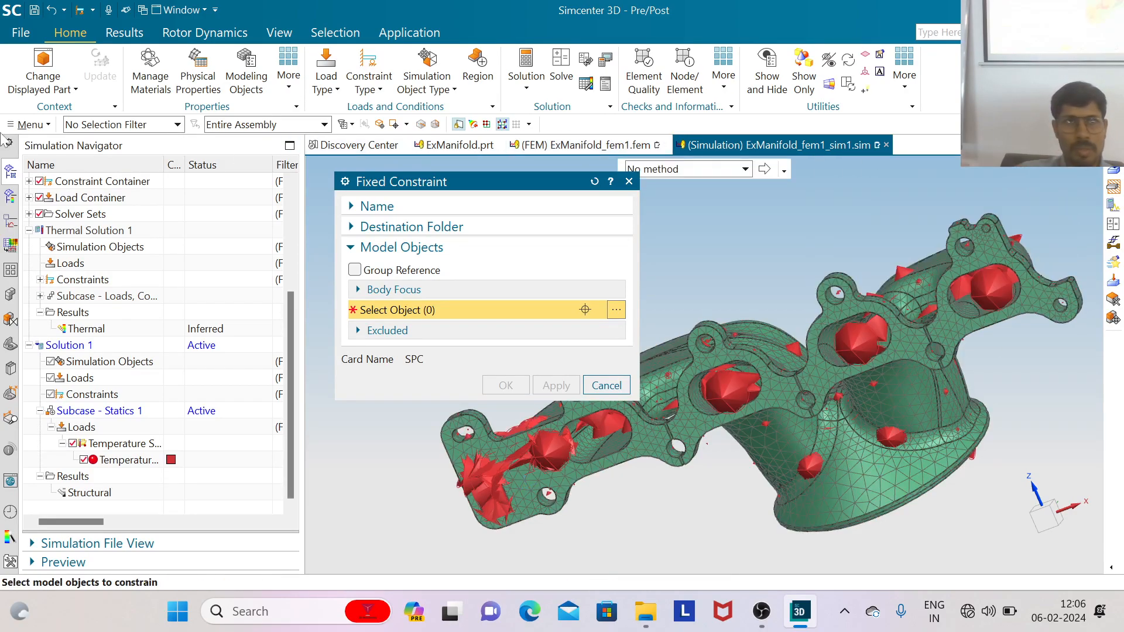
pyautogui.click(111, 124)
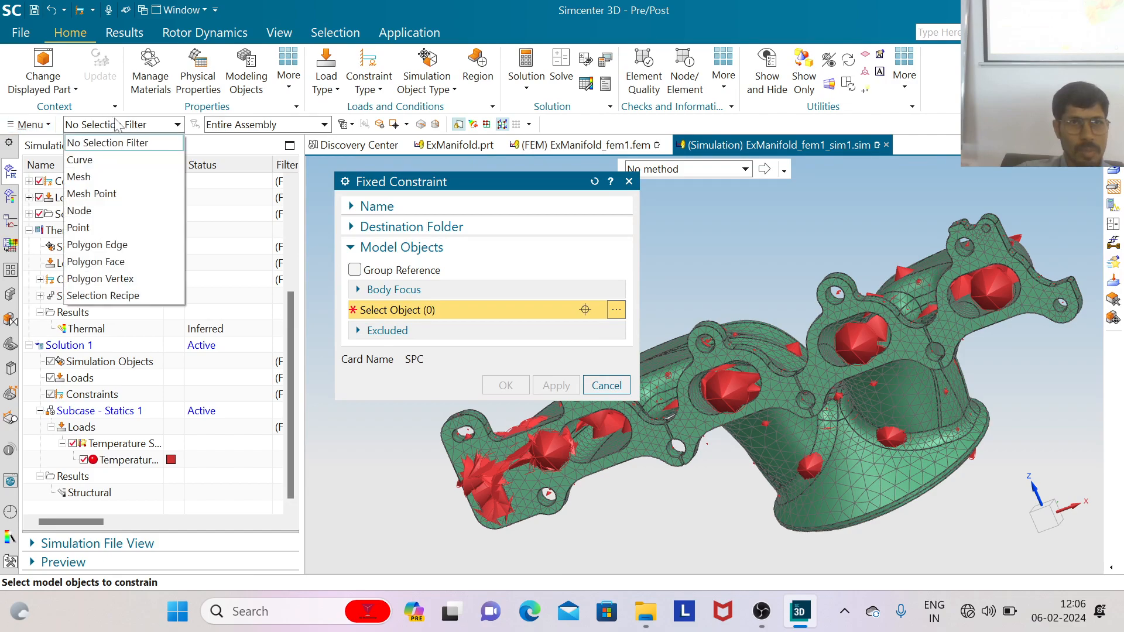
pyautogui.click(140, 258)
pyautogui.click(531, 476)
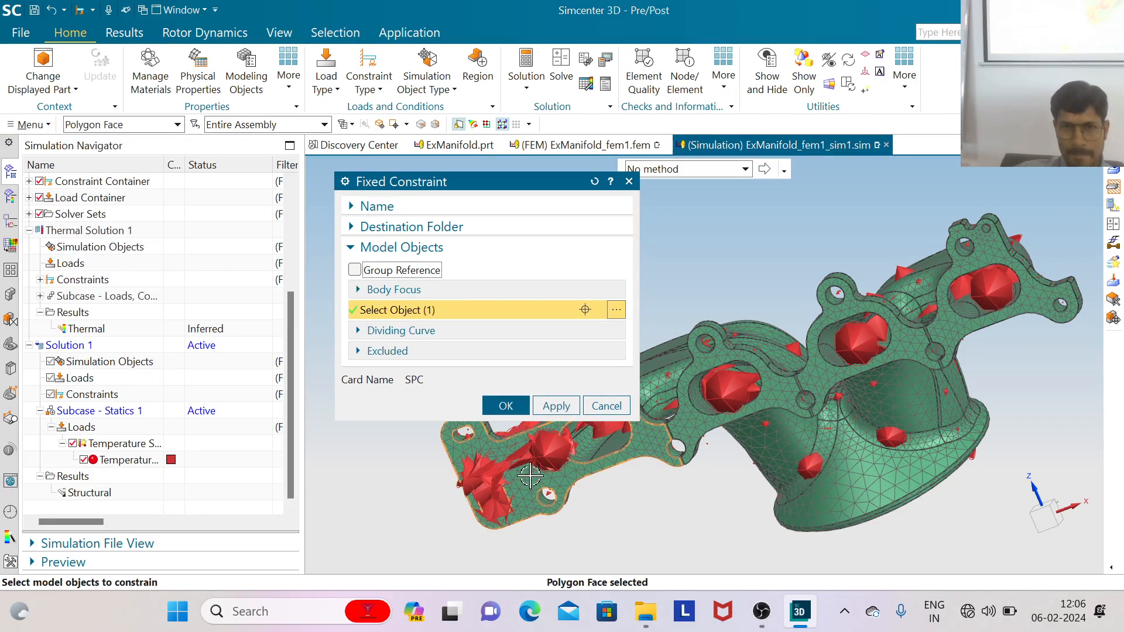
pyautogui.click(690, 424)
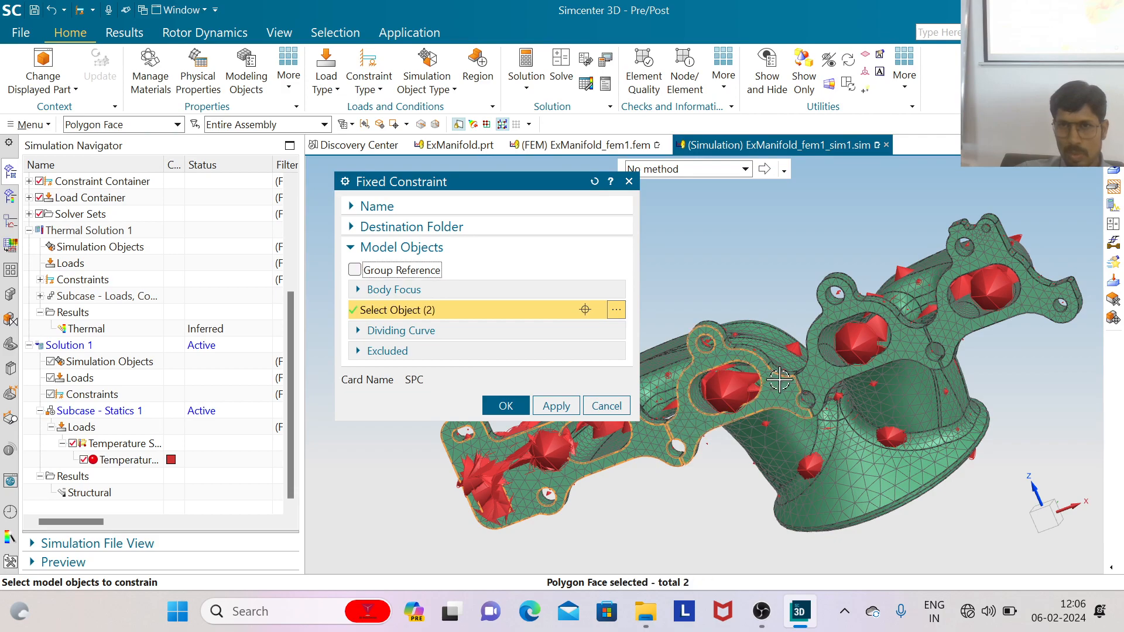
pyautogui.click(936, 337)
pyautogui.click(945, 335)
pyautogui.scroll(-2, 728, 387)
pyautogui.scroll(2, 722, 373)
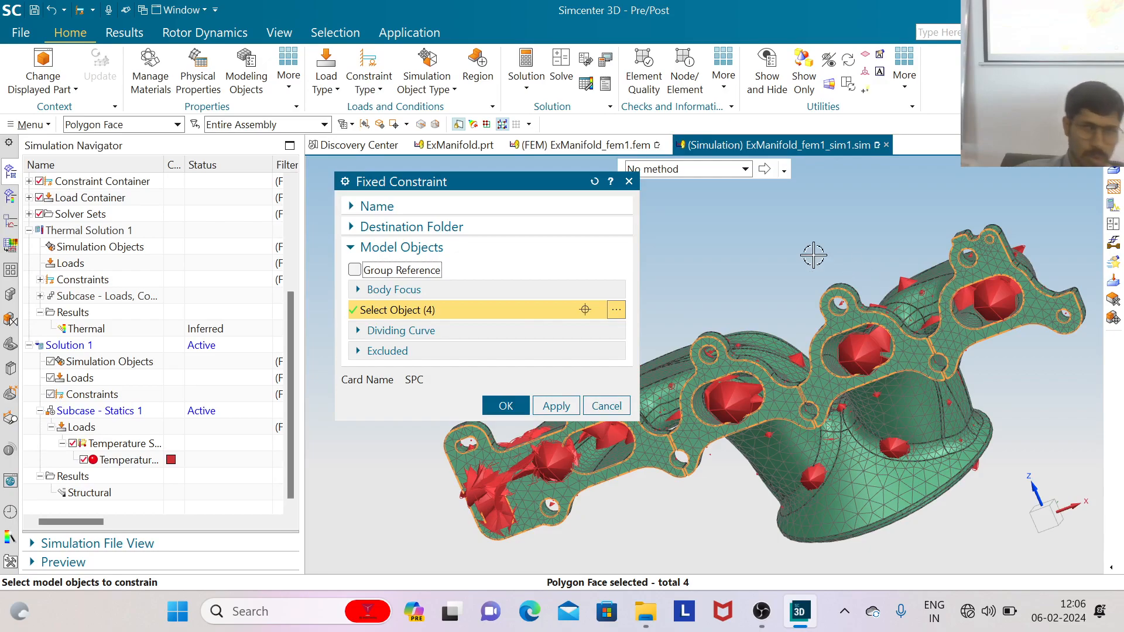
pyautogui.click(595, 181)
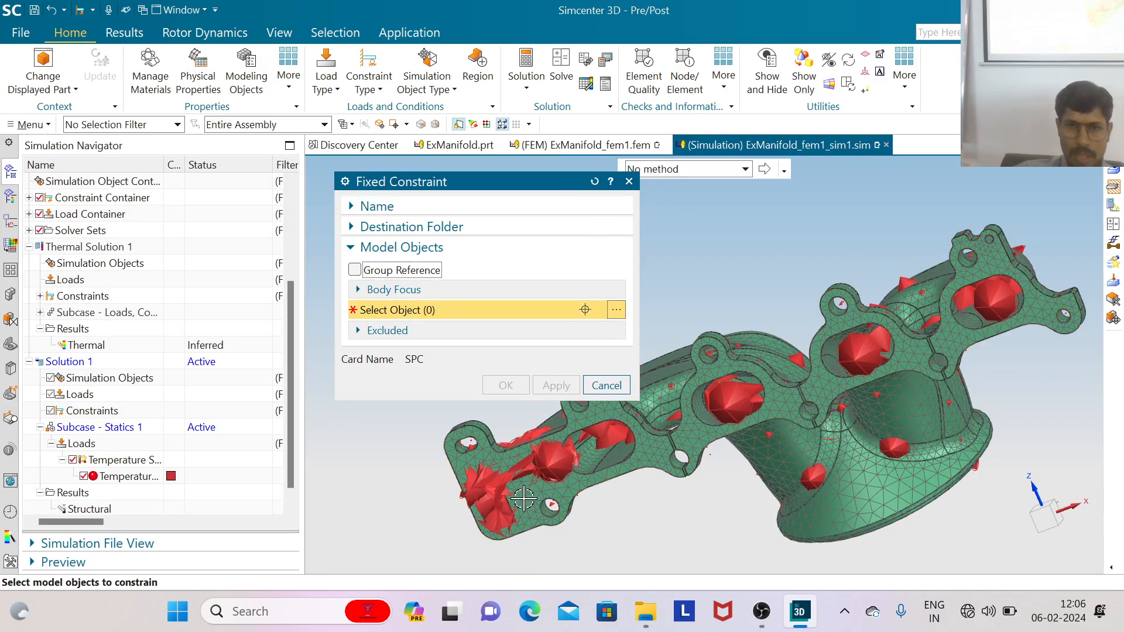
pyautogui.click(544, 504)
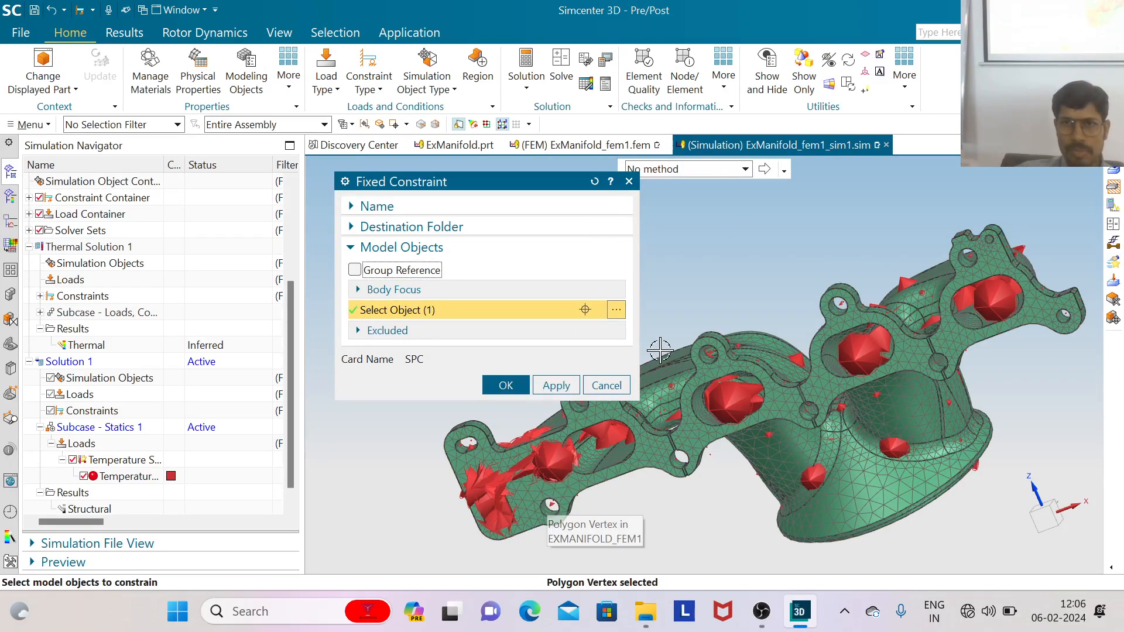
pyautogui.click(95, 125)
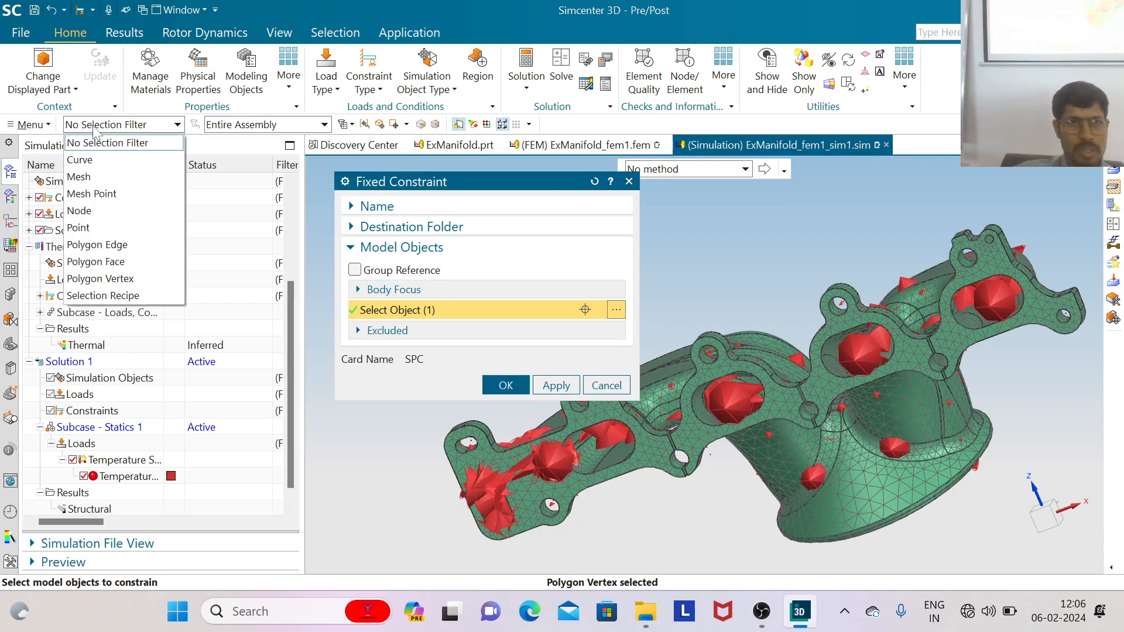
pyautogui.click(95, 262)
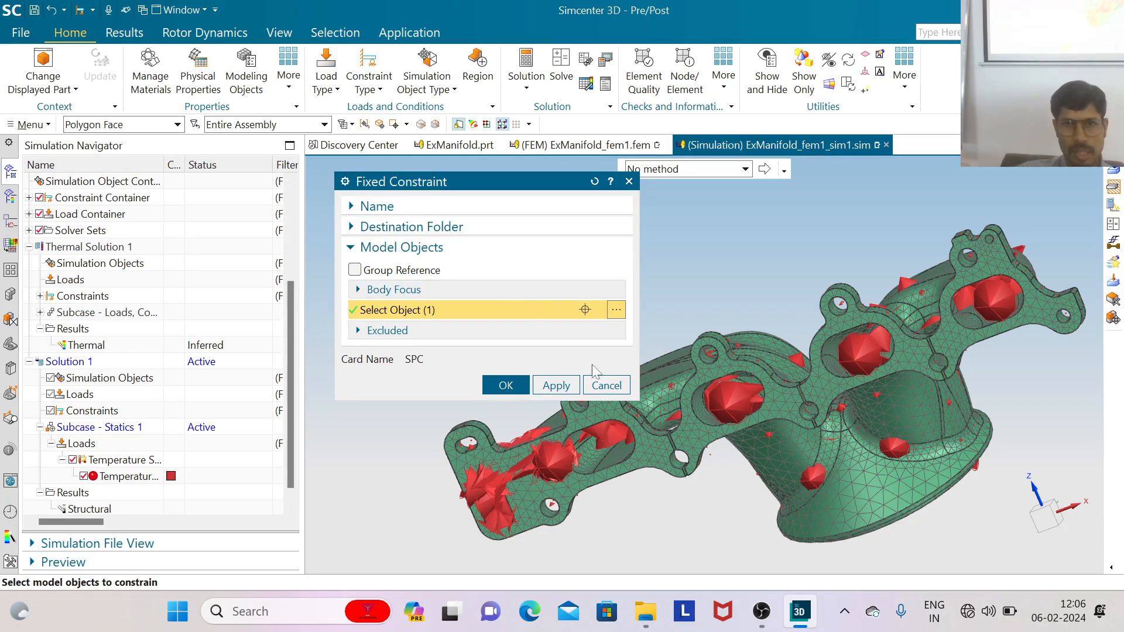
pyautogui.click(597, 183)
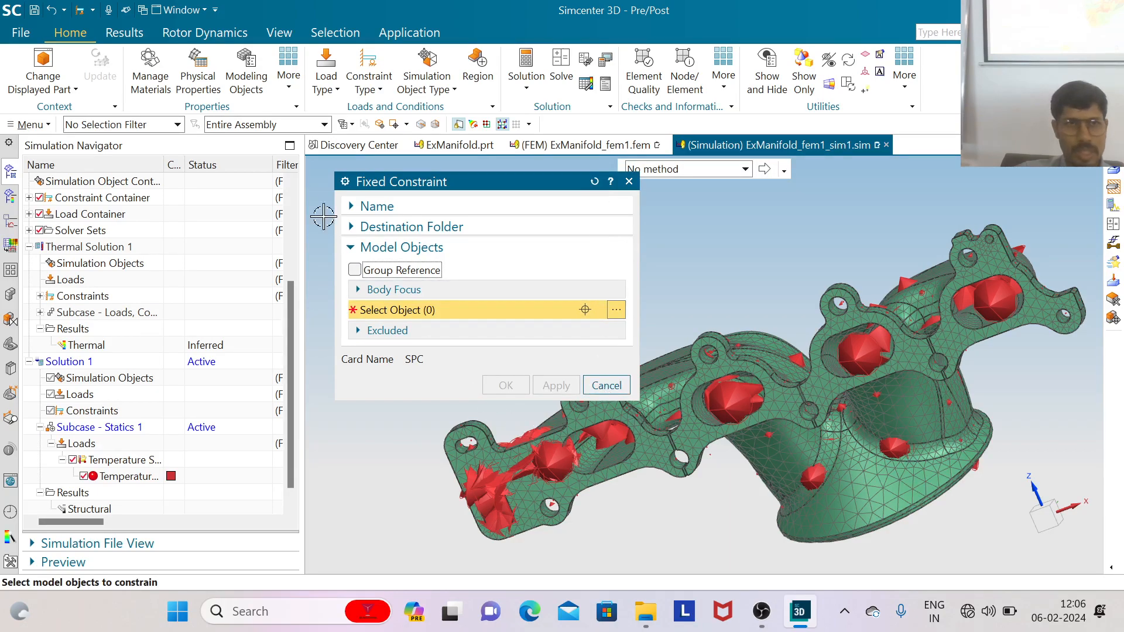
# Create the fixed constraint on the double-port flange face and the next two single-port flange faces, using the Polygon Face selection filter
pyautogui.click(120, 126)
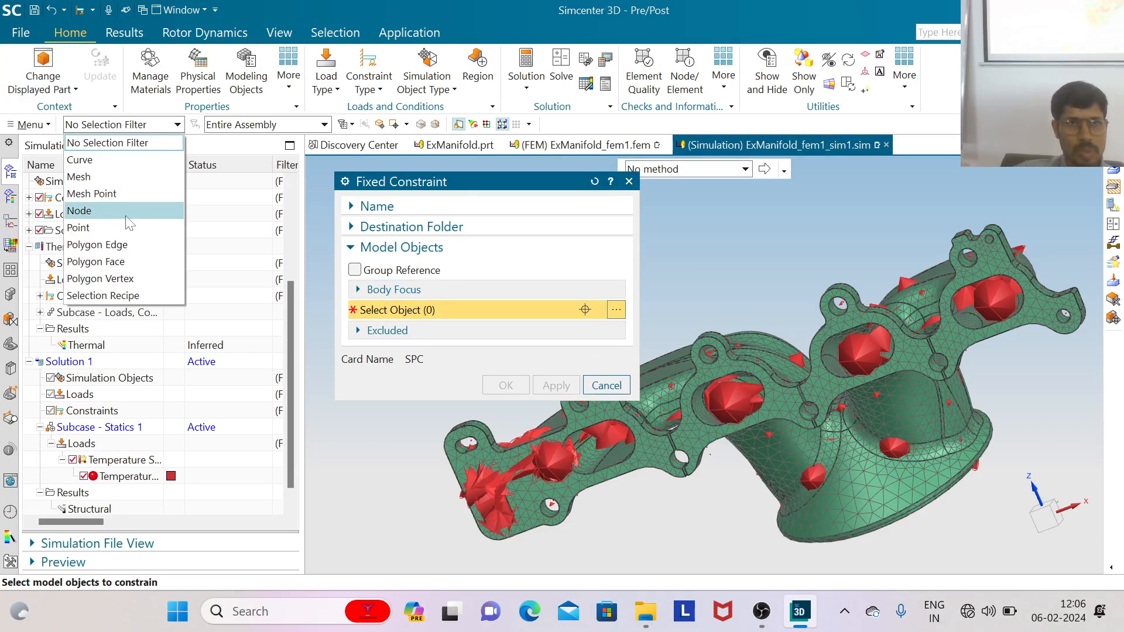
pyautogui.click(136, 260)
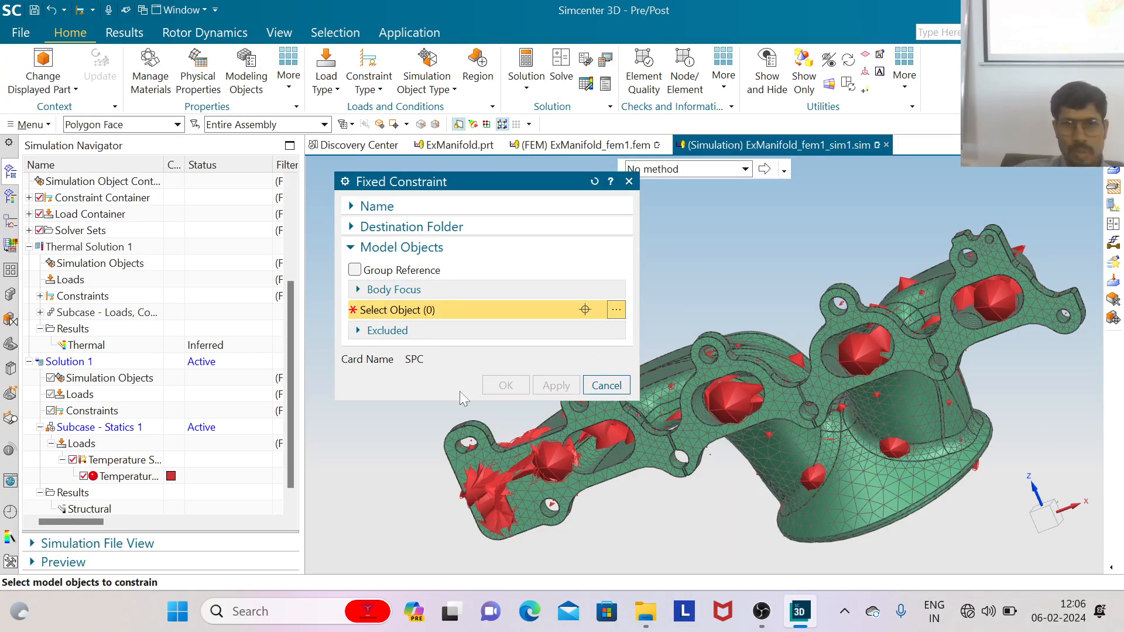
pyautogui.scroll(3, 530, 476)
pyautogui.click(529, 491)
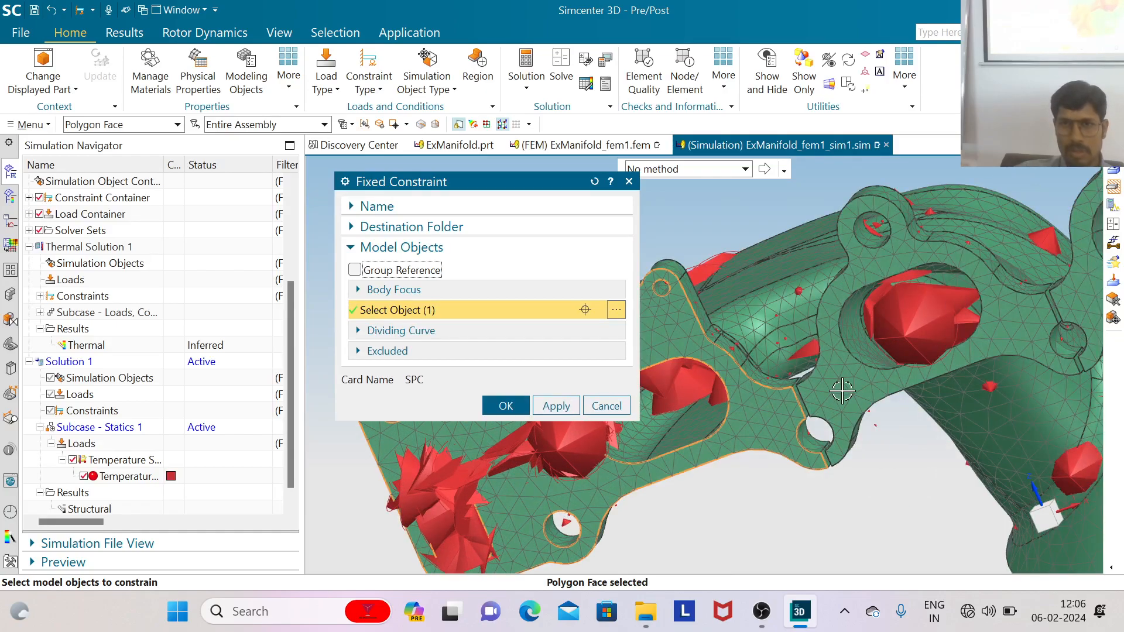
pyautogui.scroll(-5, 763, 382)
pyautogui.click(763, 382)
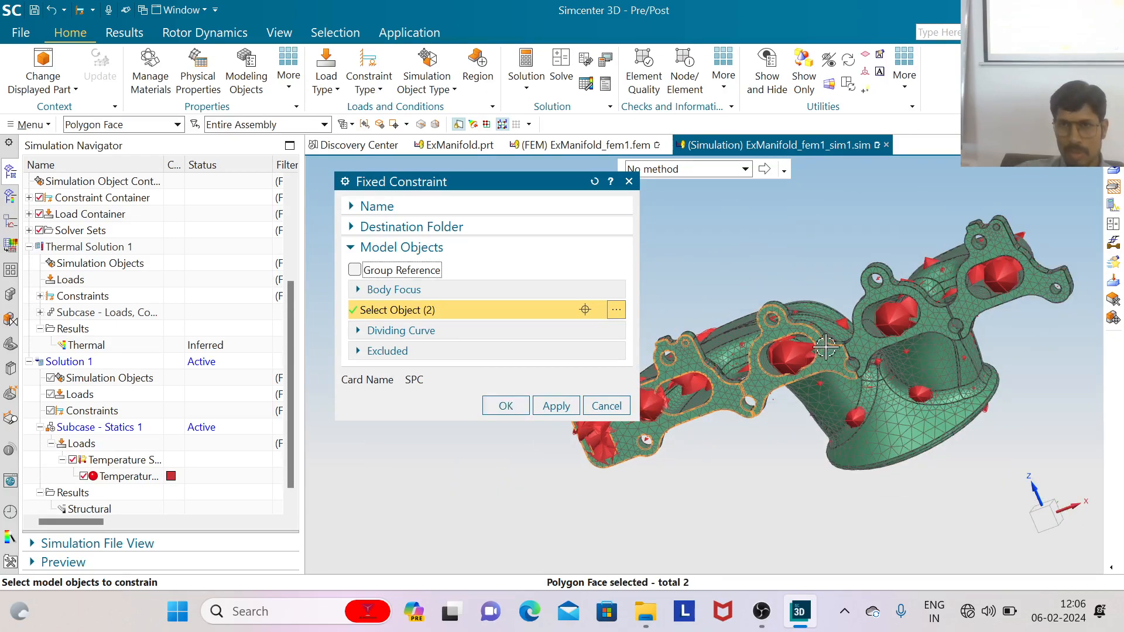
pyautogui.click(868, 343)
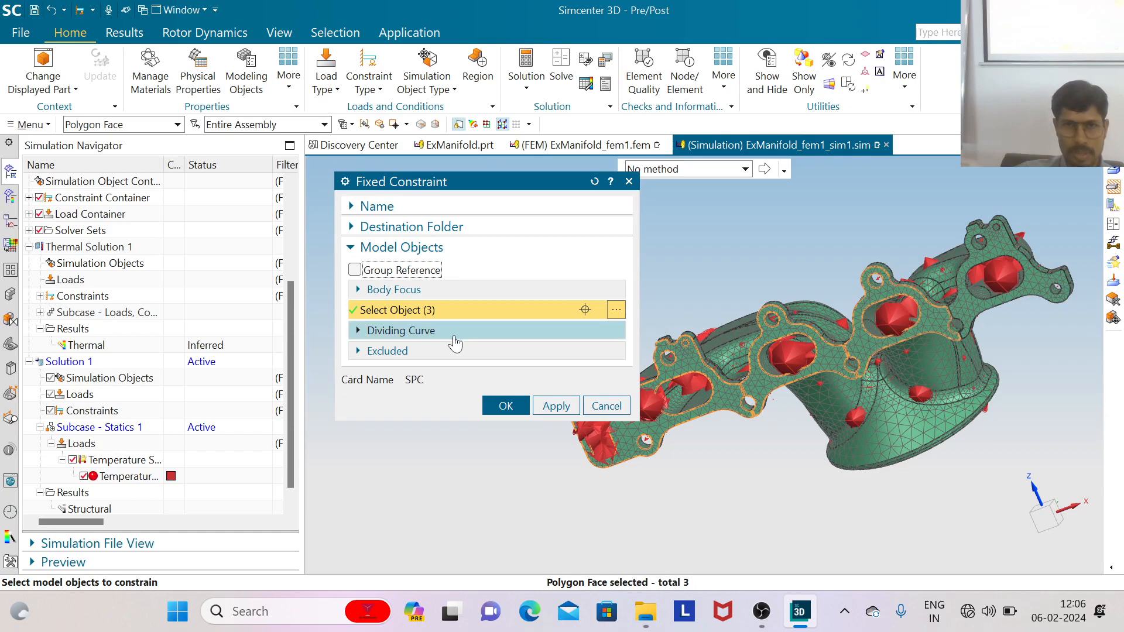
pyautogui.click(504, 405)
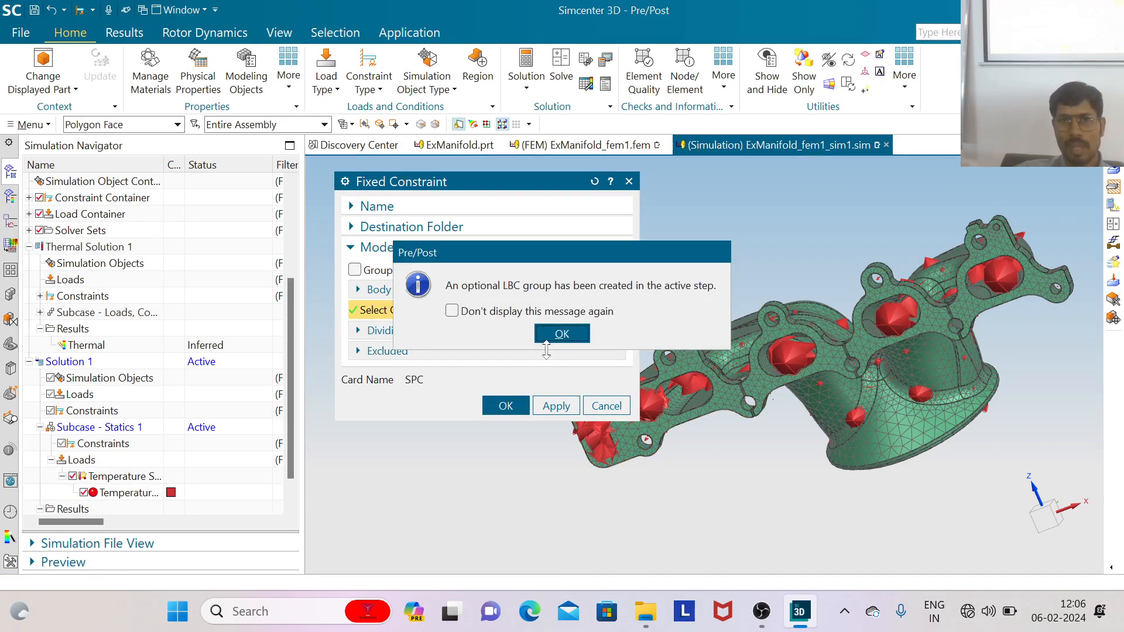
pyautogui.click(562, 333)
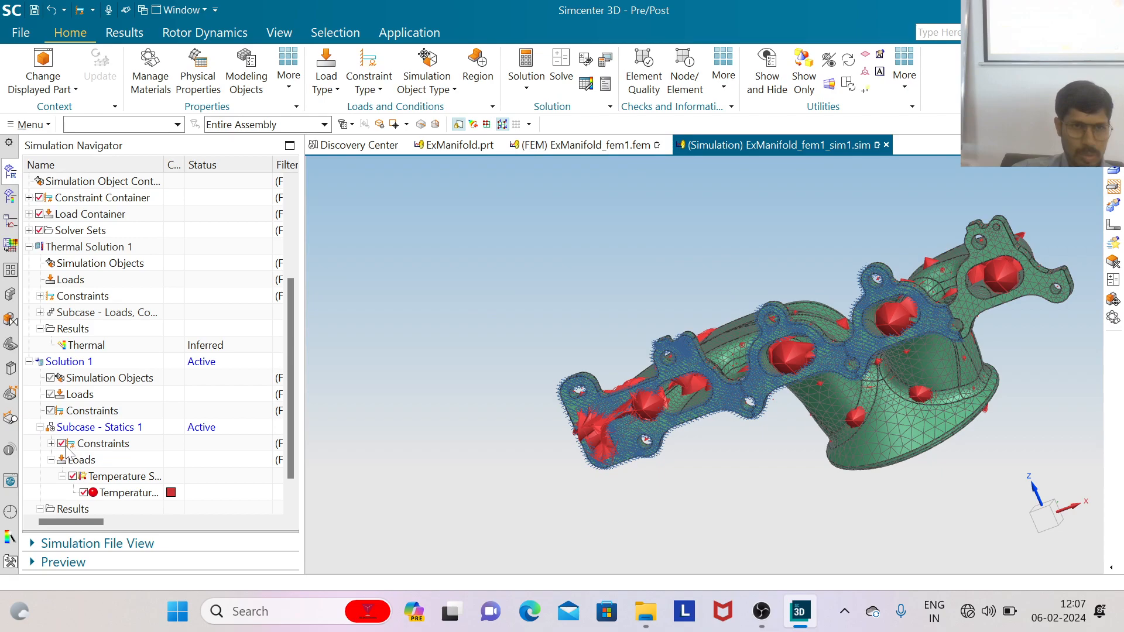
pyautogui.click(52, 444)
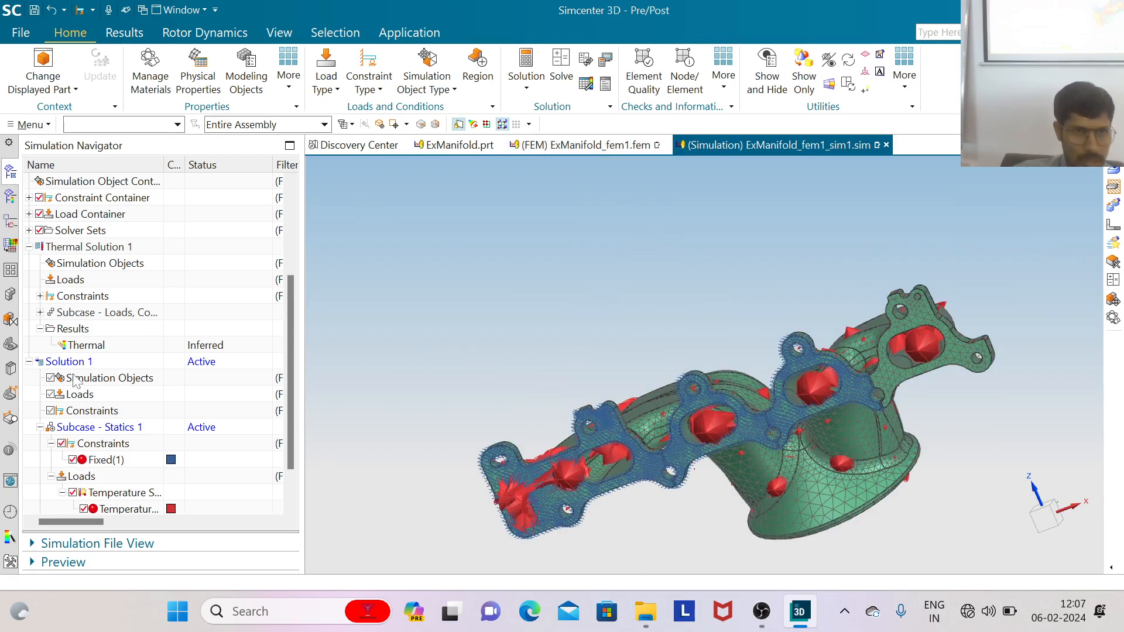
# Solve Solution 1 with Model Setup Check enabled and agree to review all messages once the run finishes
pyautogui.click(70, 364)
pyautogui.rightClick(69, 370)
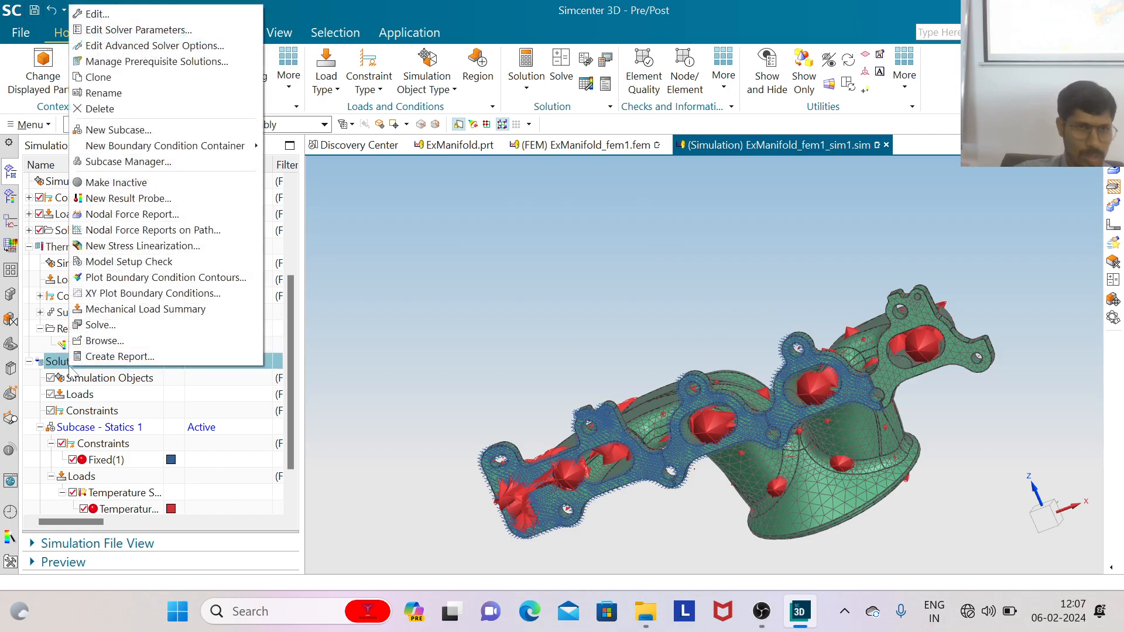
pyautogui.click(94, 326)
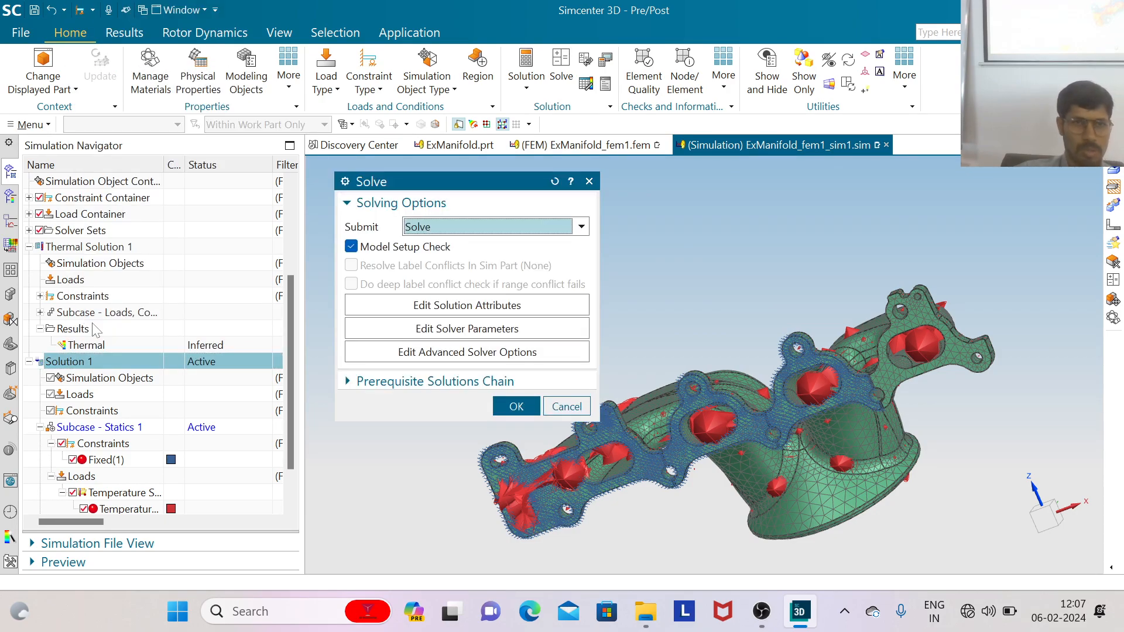
pyautogui.click(512, 405)
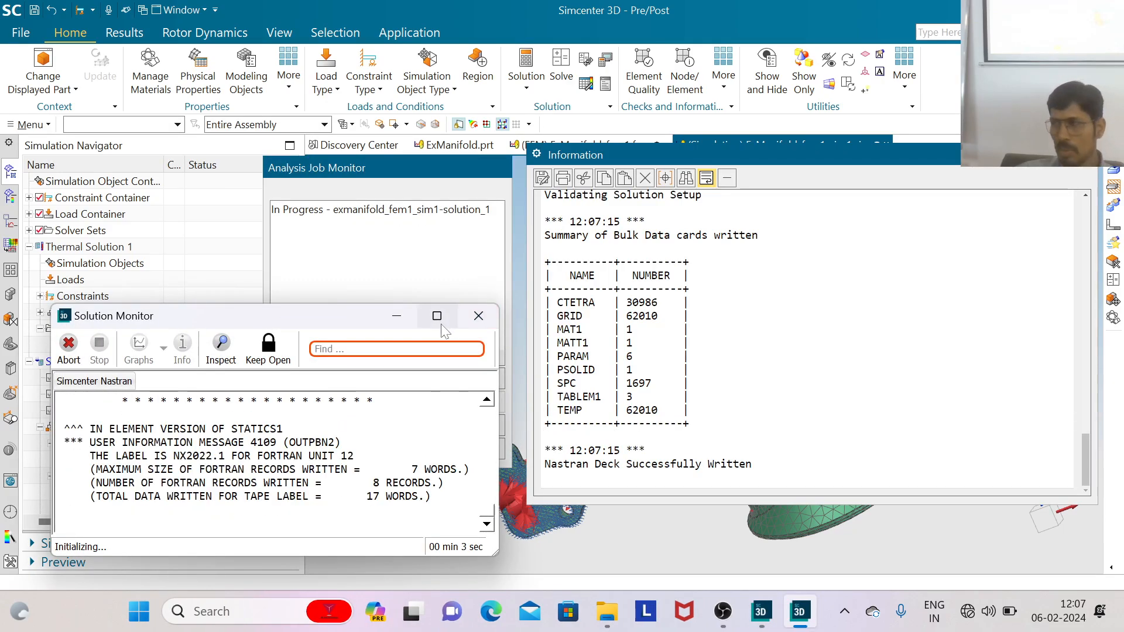
pyautogui.moveTo(442, 329)
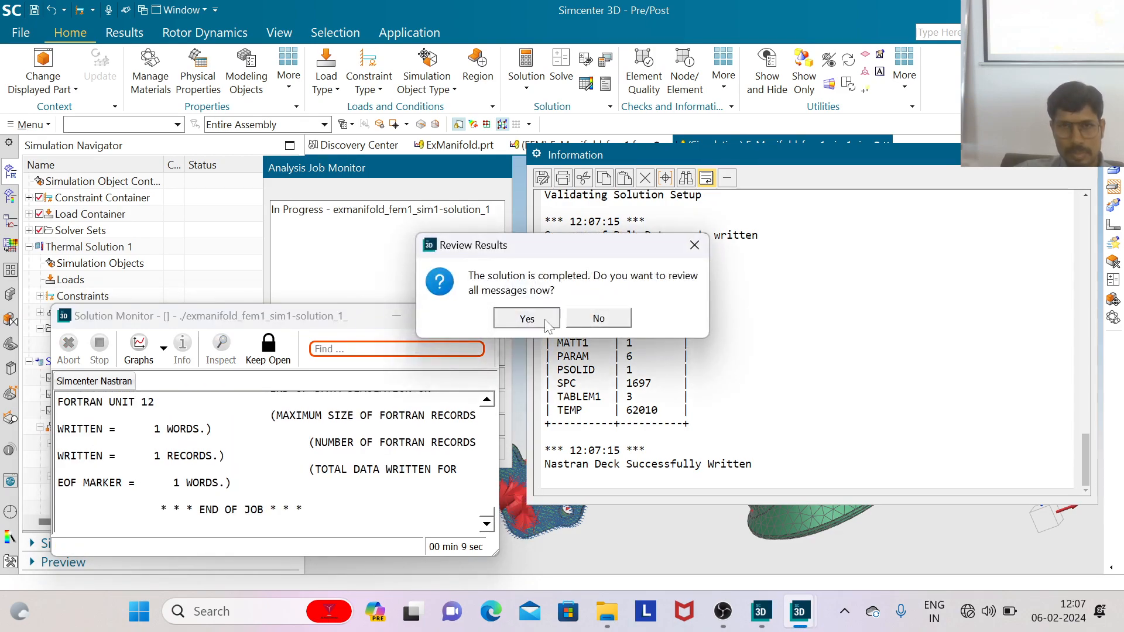
pyautogui.click(527, 318)
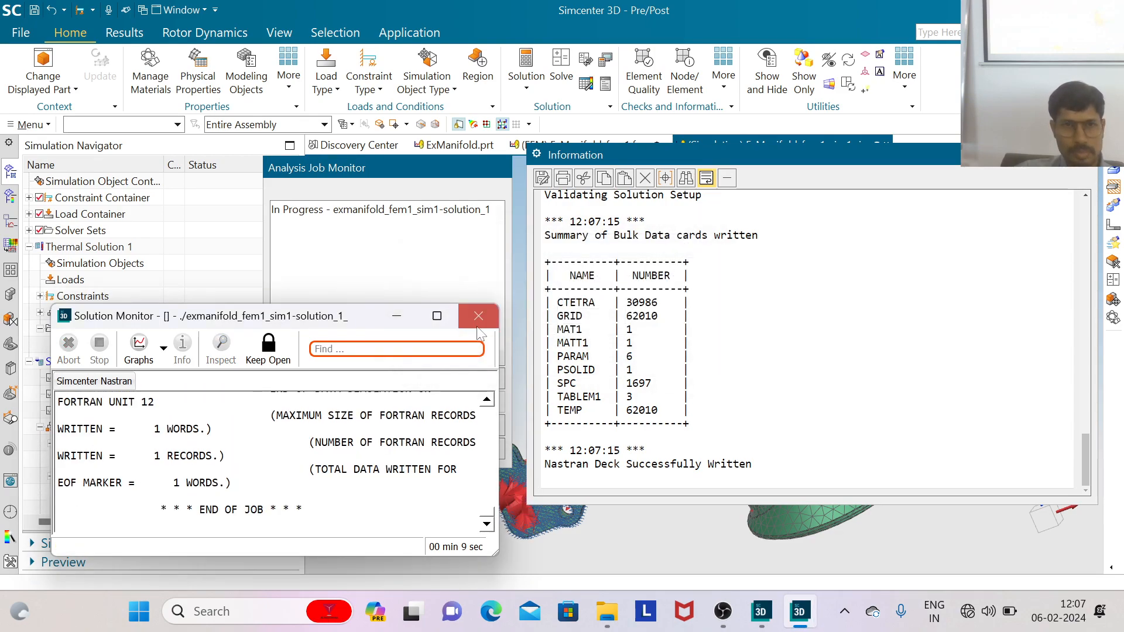
# Plot the Simcenter Nastran iterative solver convergence and export it as a comma-separated text file to the Thermo-Mechanical folder
pyautogui.click(163, 348)
pyautogui.moveTo(175, 380)
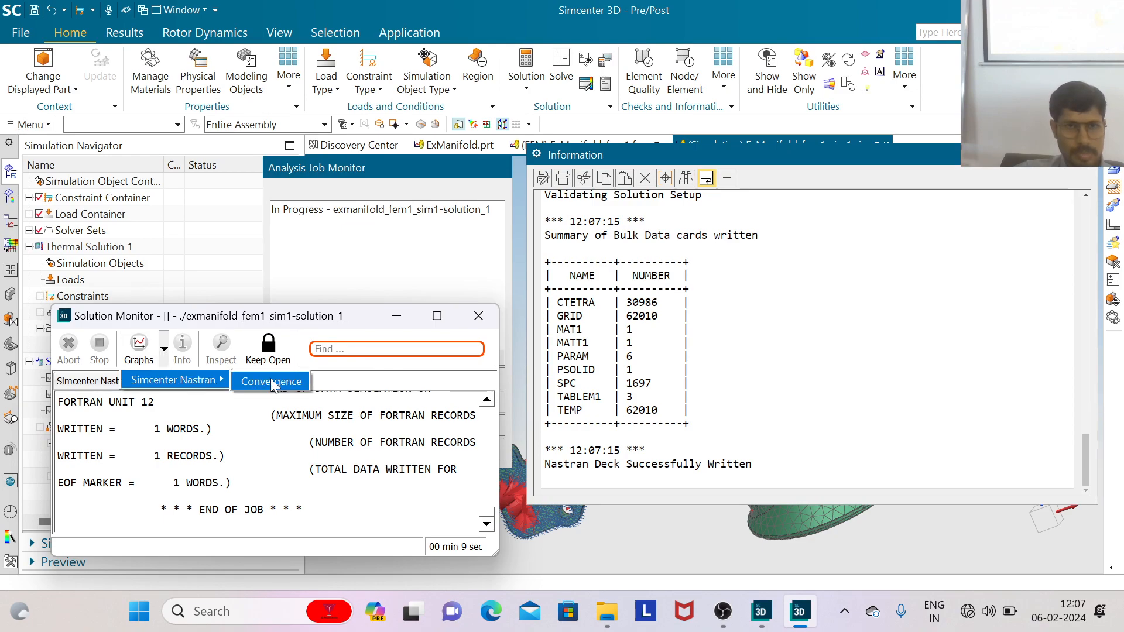
pyautogui.click(271, 381)
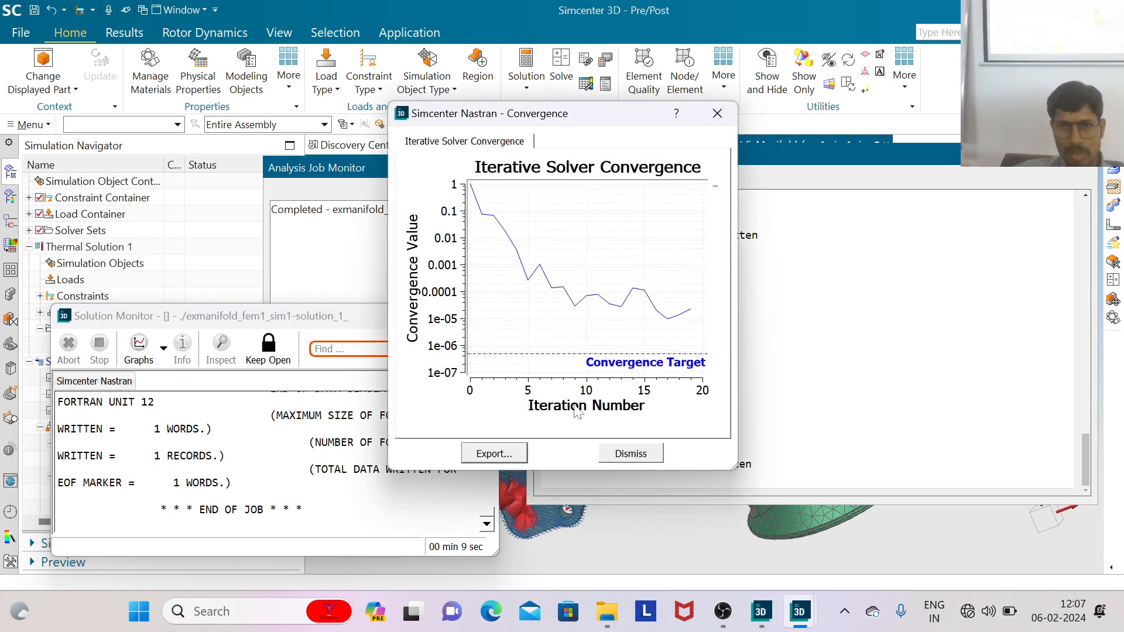
pyautogui.click(495, 454)
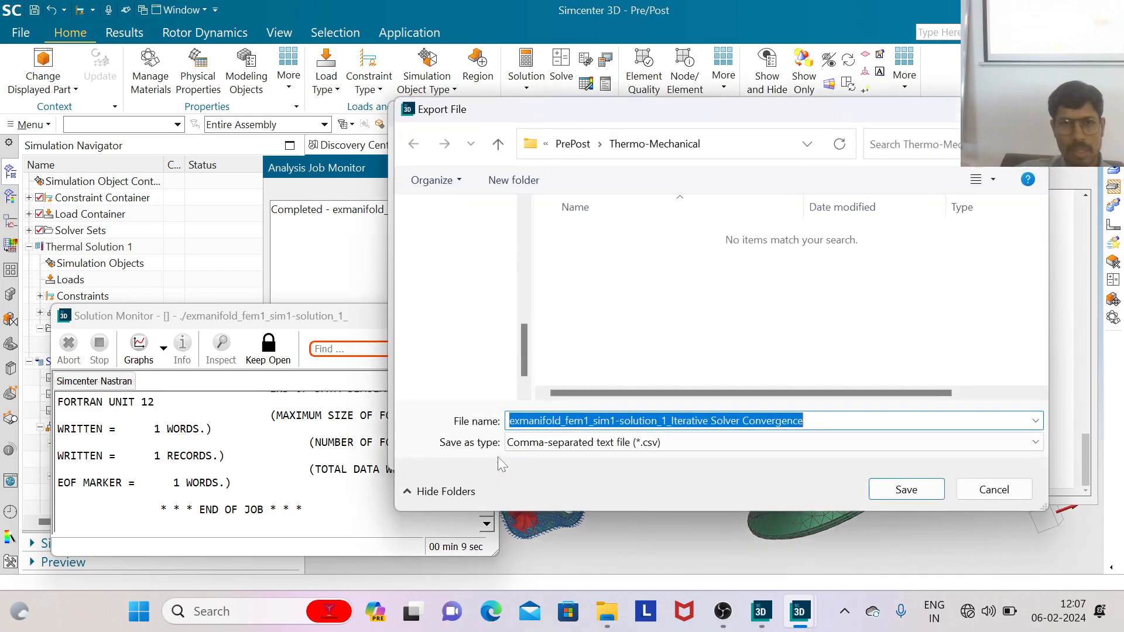
pyautogui.click(917, 489)
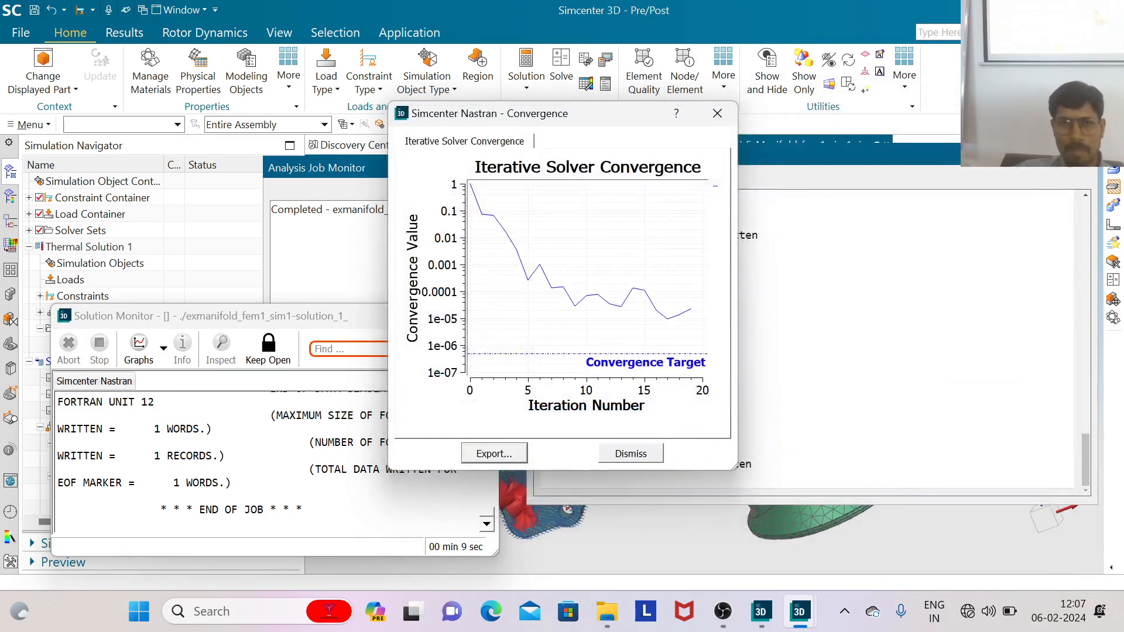
pyautogui.click(630, 454)
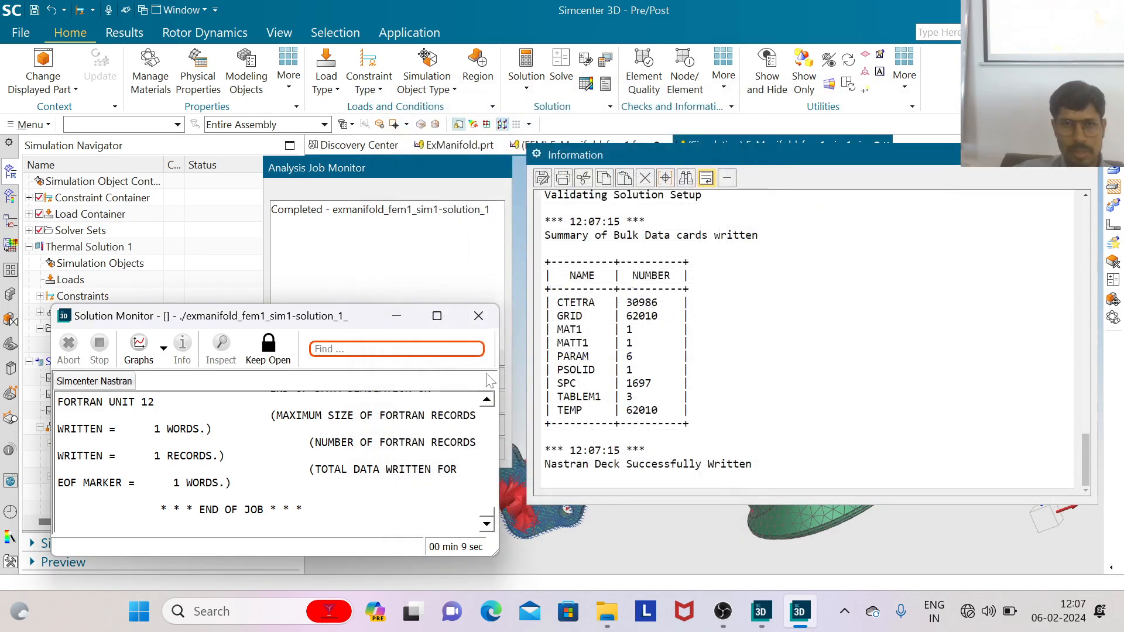
# Close the Solution Monitor and the Analysis Job Monitor
pyautogui.moveTo(360, 324); pyautogui.dragTo(347, 210)
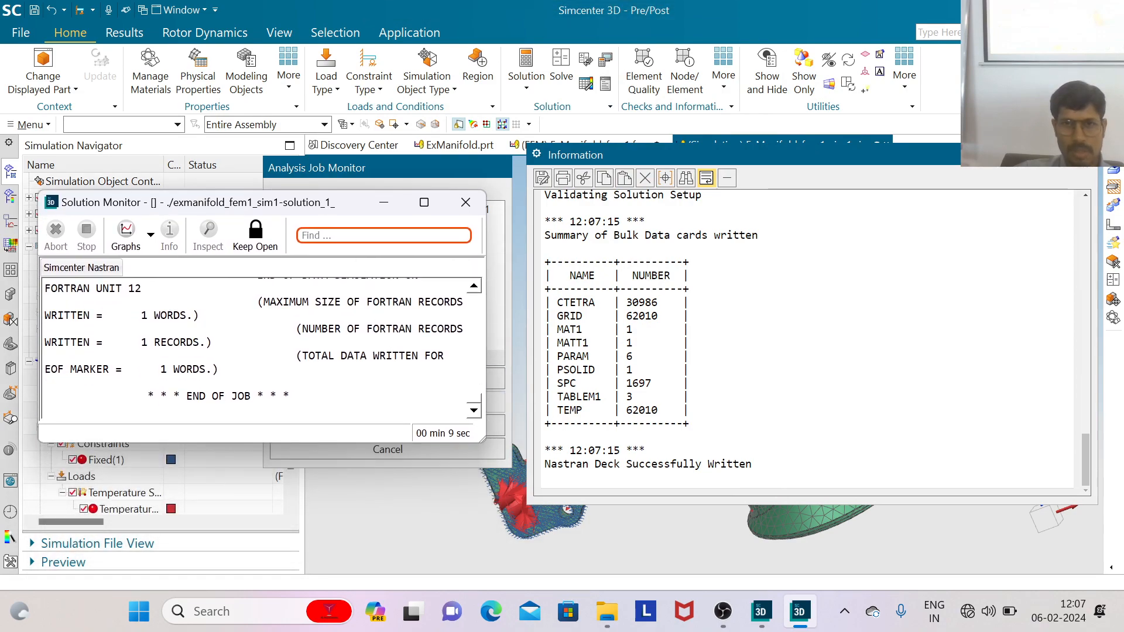
pyautogui.click(467, 205)
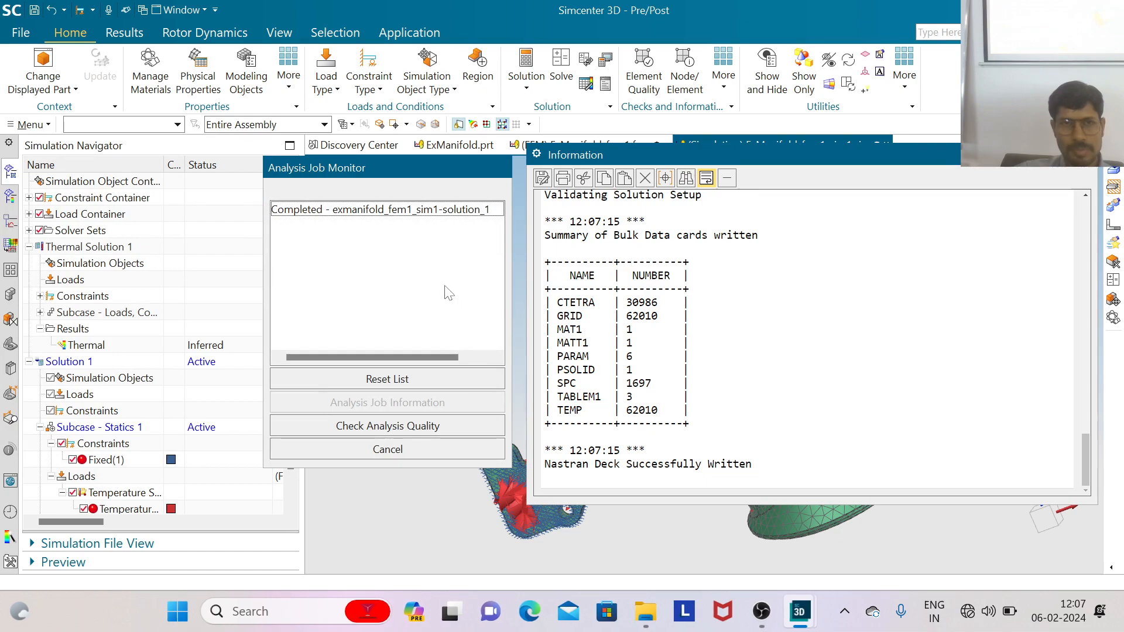
pyautogui.click(479, 451)
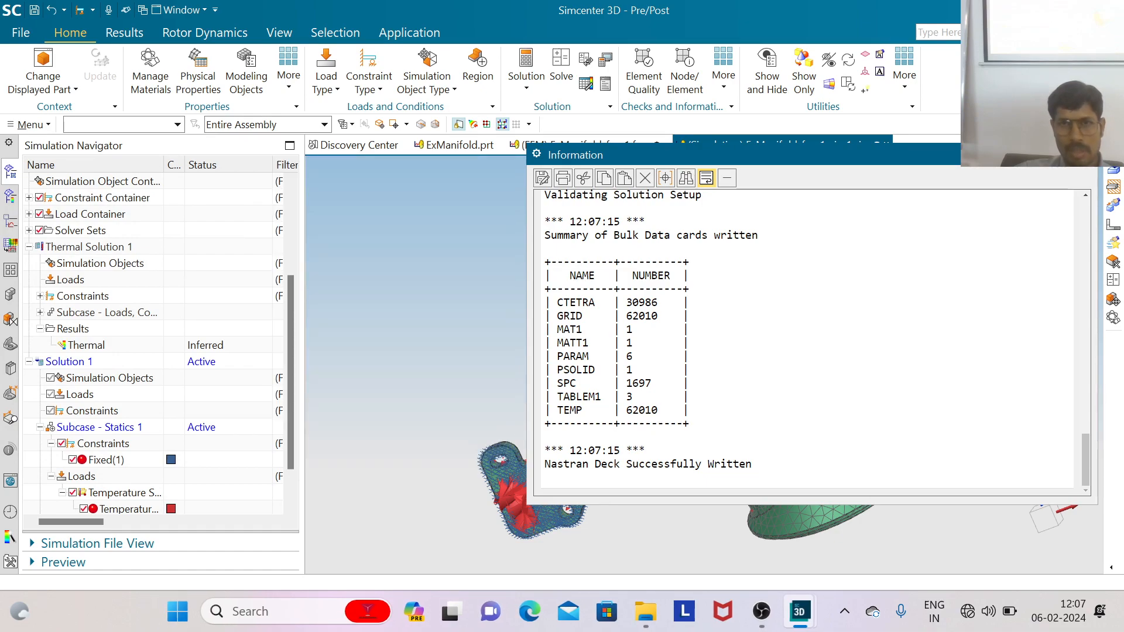
# Review the Model Setup Check error summaries and the Nastran deck export log in the Information window, and close it
pyautogui.scroll(5, 808, 340)
pyautogui.scroll(10, 808, 340)
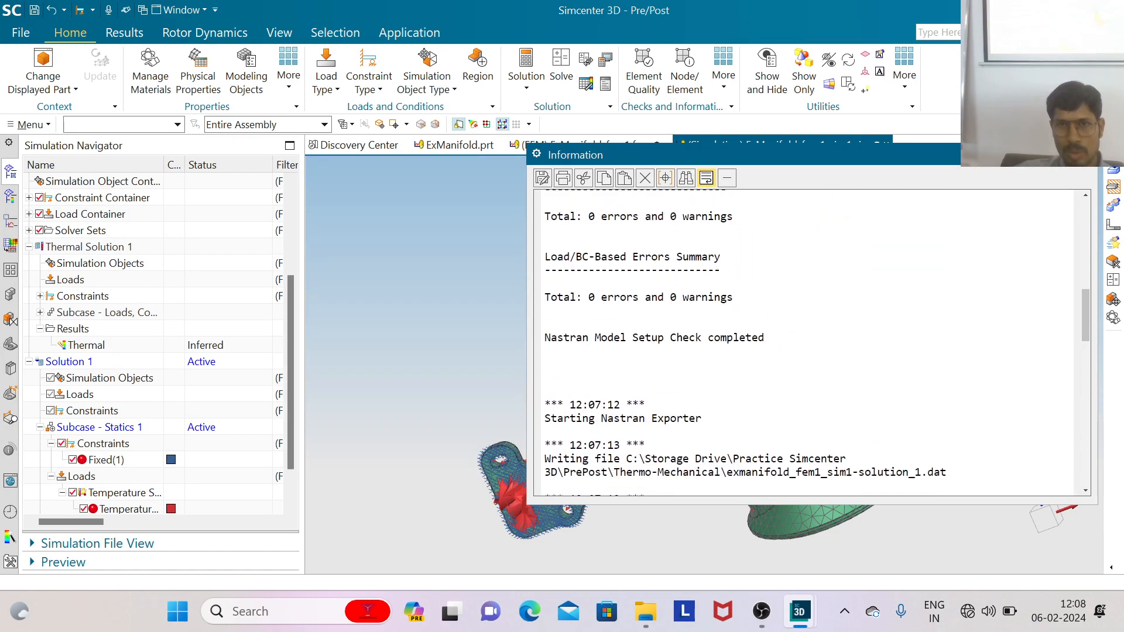
pyautogui.scroll(8, 808, 340)
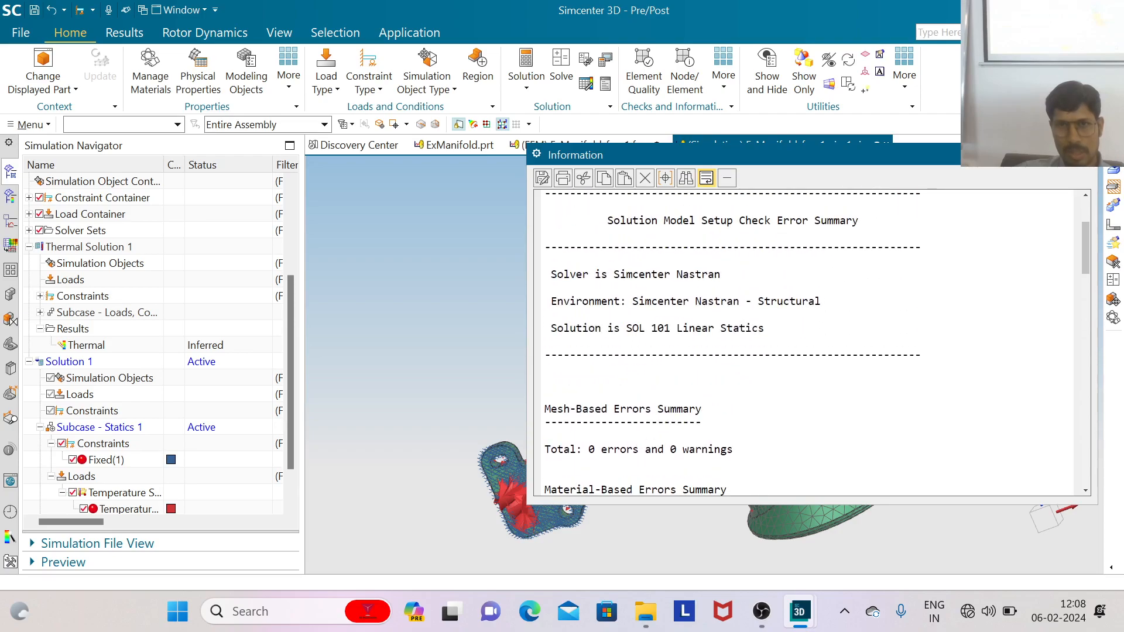
pyautogui.scroll(-10, 808, 339)
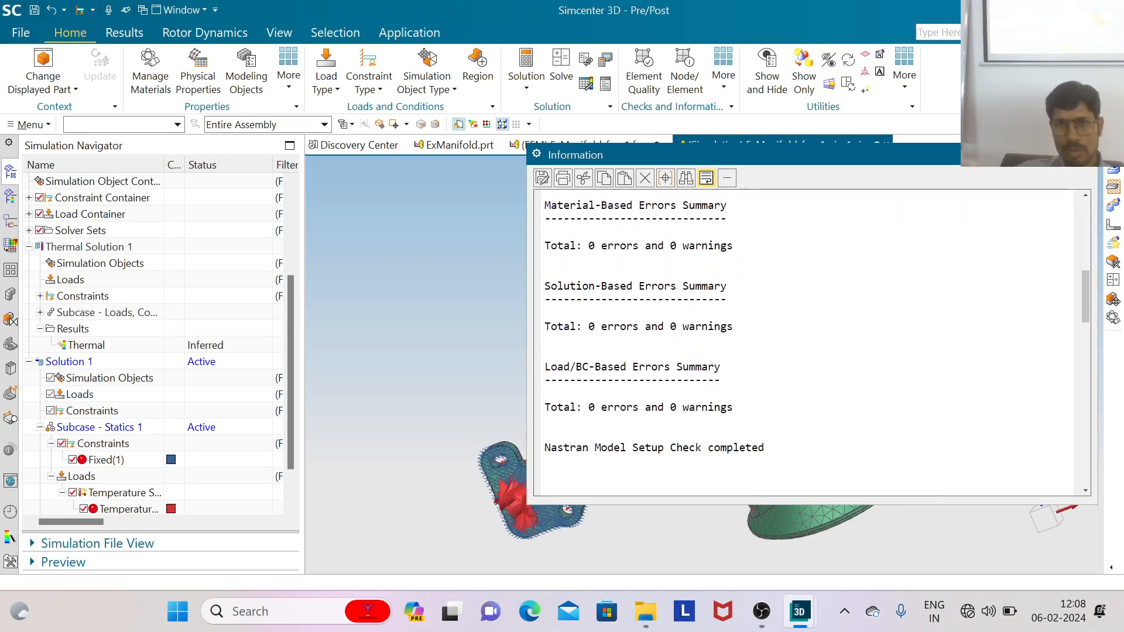
pyautogui.scroll(-9, 808, 343)
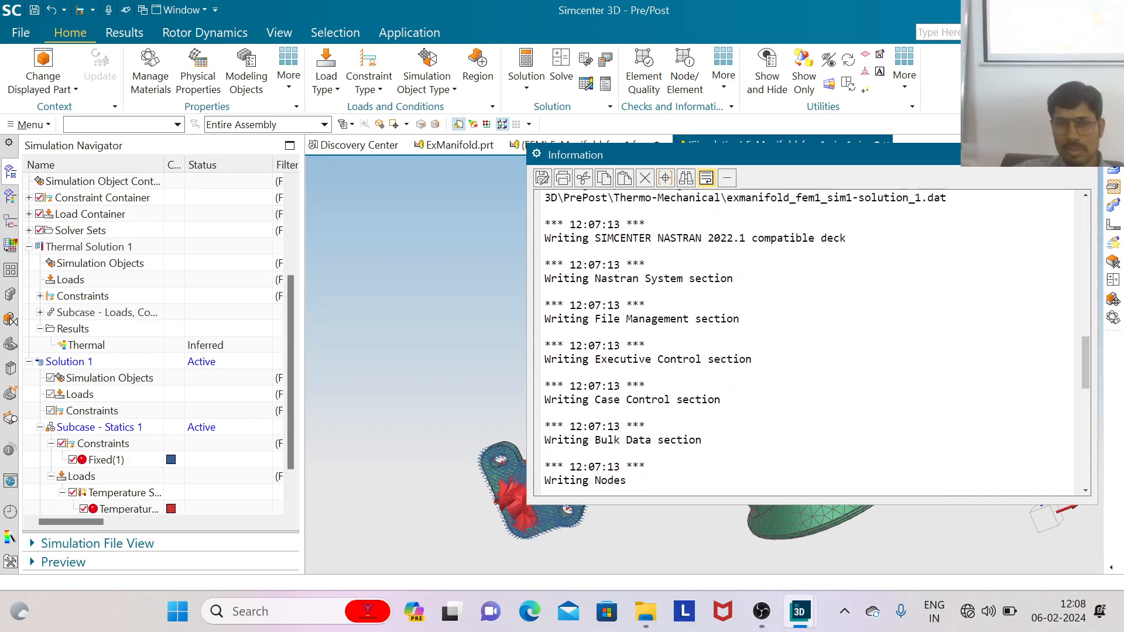
pyautogui.scroll(-3, 809, 342)
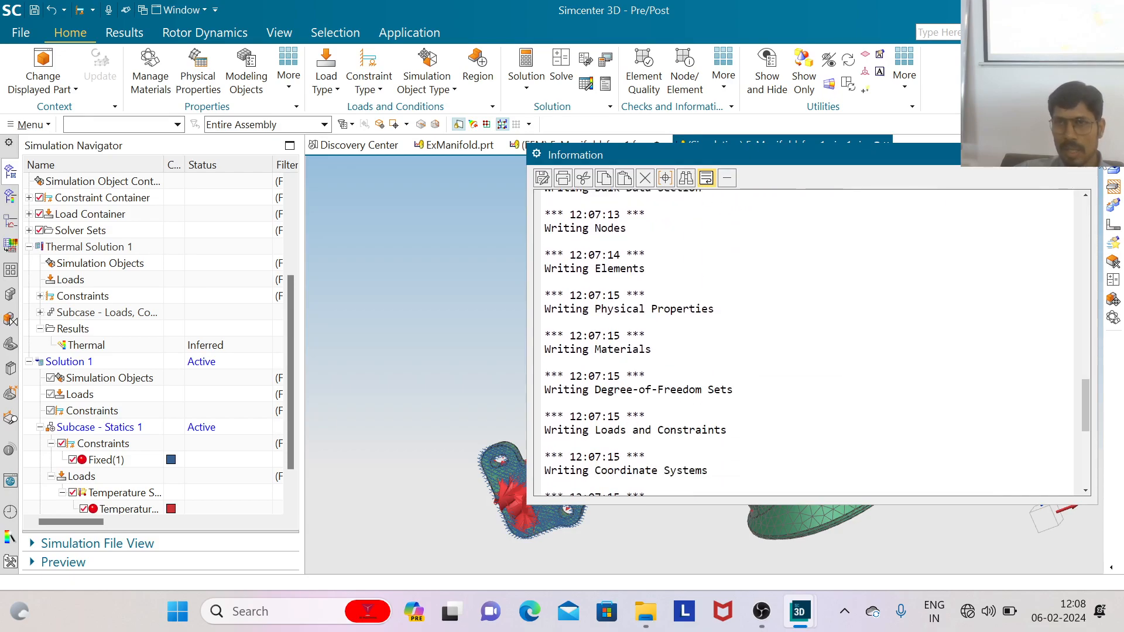
pyautogui.click(1084, 155)
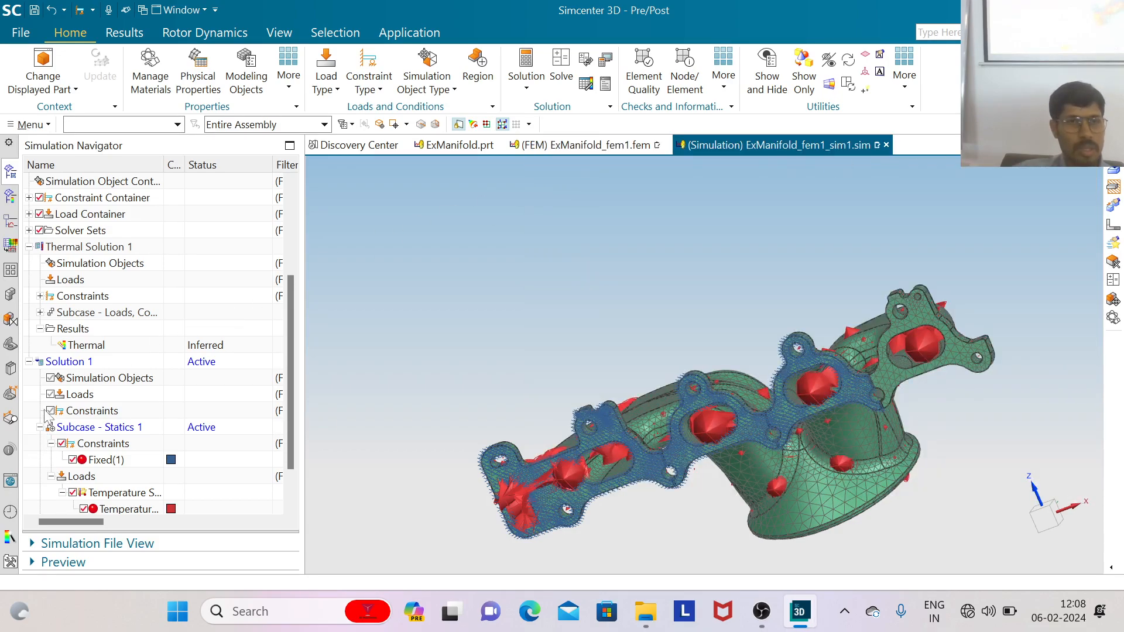
# Open the Structural results of Solution 1 and plot the Magnitude component of Displacement - Nodal
pyautogui.scroll(-1, 90, 473)
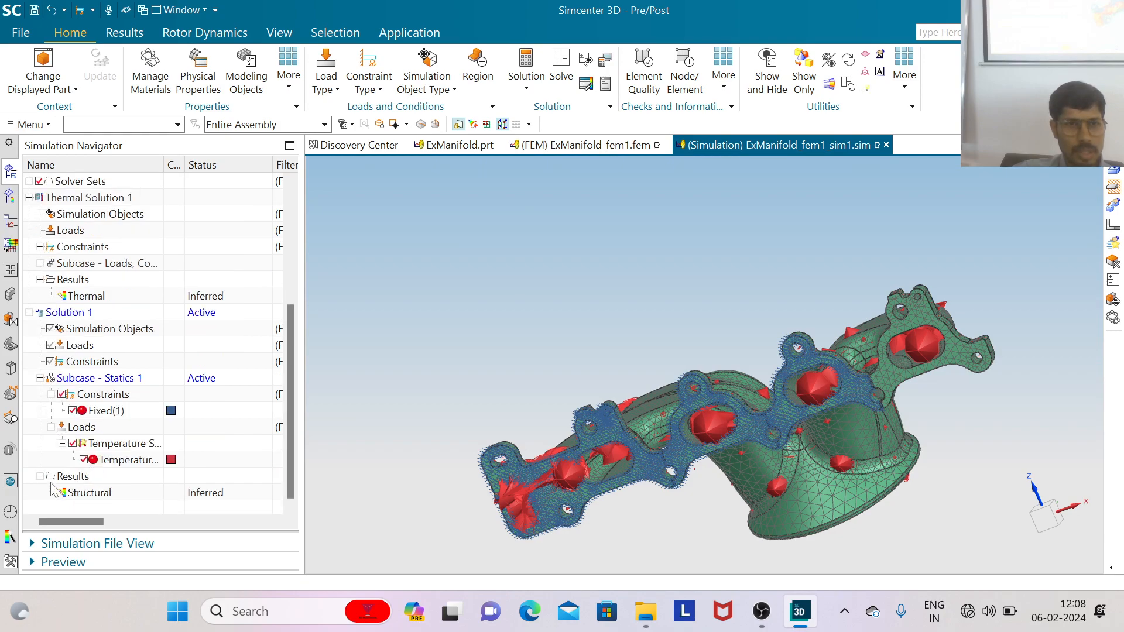
pyautogui.doubleClick(88, 494)
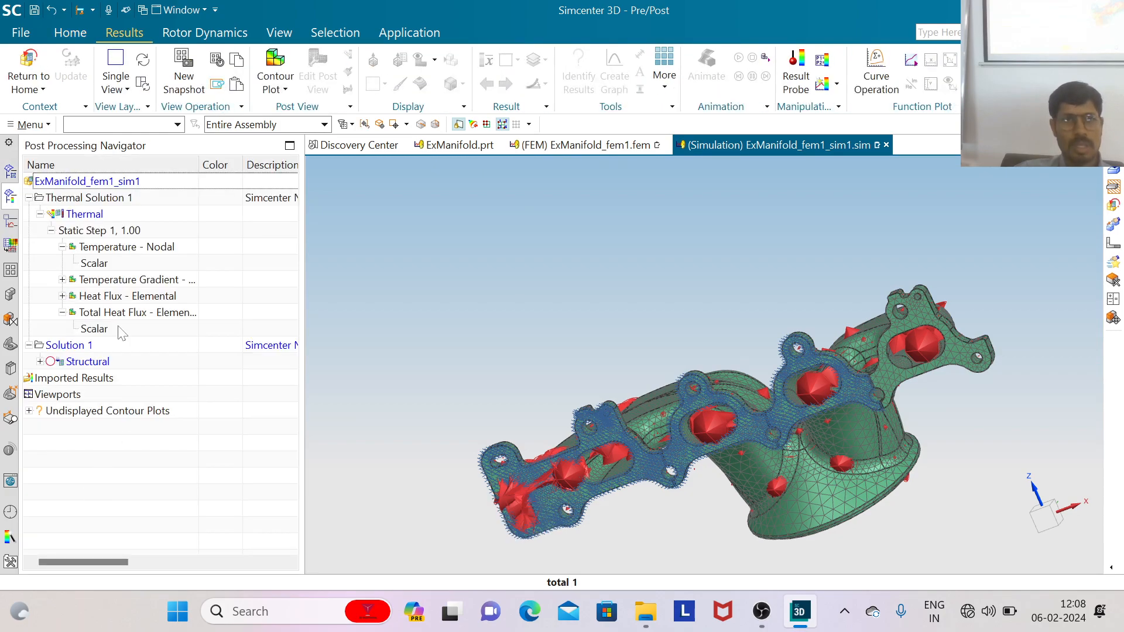
pyautogui.click(40, 214)
pyautogui.click(40, 247)
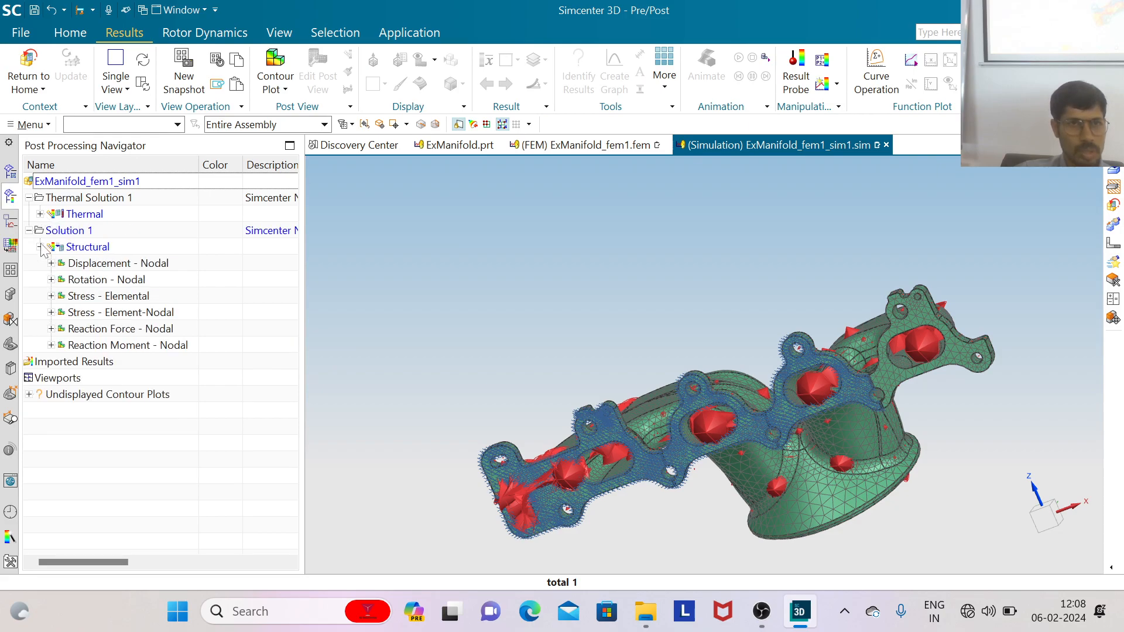
pyautogui.click(51, 263)
pyautogui.doubleClick(85, 328)
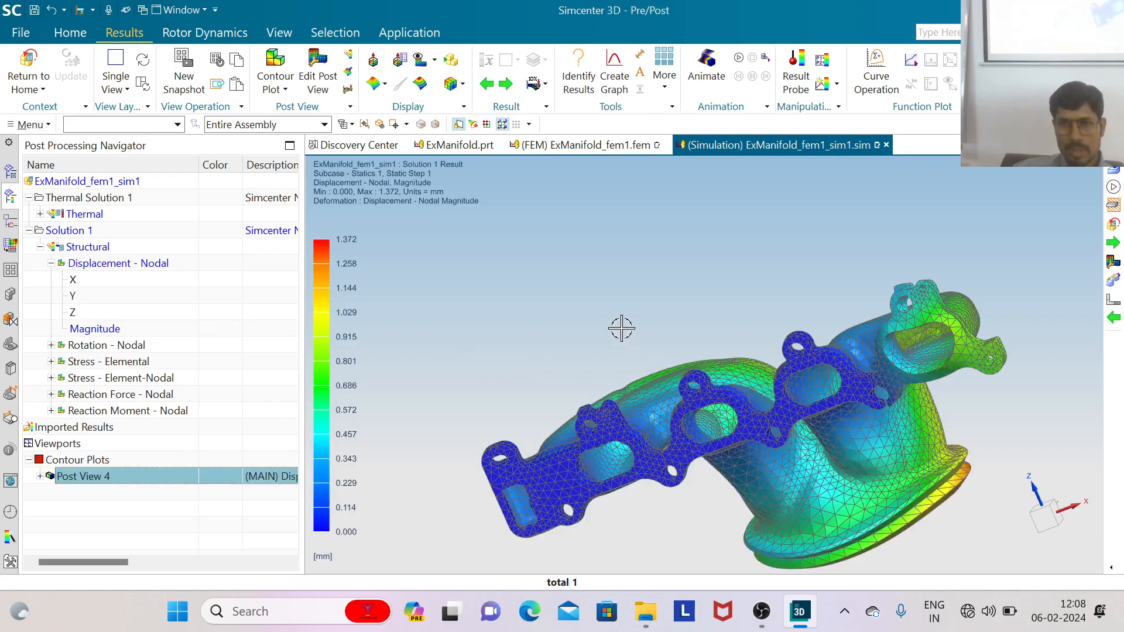
# Examine the displacement magnitude contour around the flange ports, the unconstrained end flange and the outlet collar
pyautogui.scroll(-2, 621, 319)
pyautogui.scroll(4, 786, 344)
pyautogui.scroll(2, 834, 296)
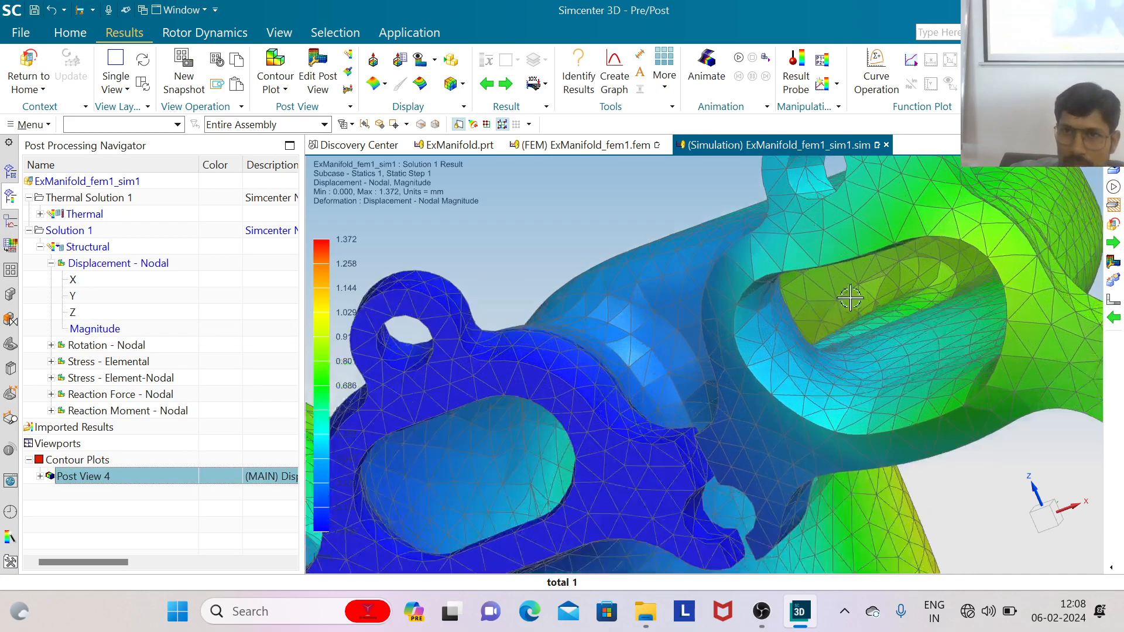
pyautogui.scroll(-4, 829, 293)
pyautogui.moveTo(796, 258); pyautogui.dragTo(832, 296, button='middle')
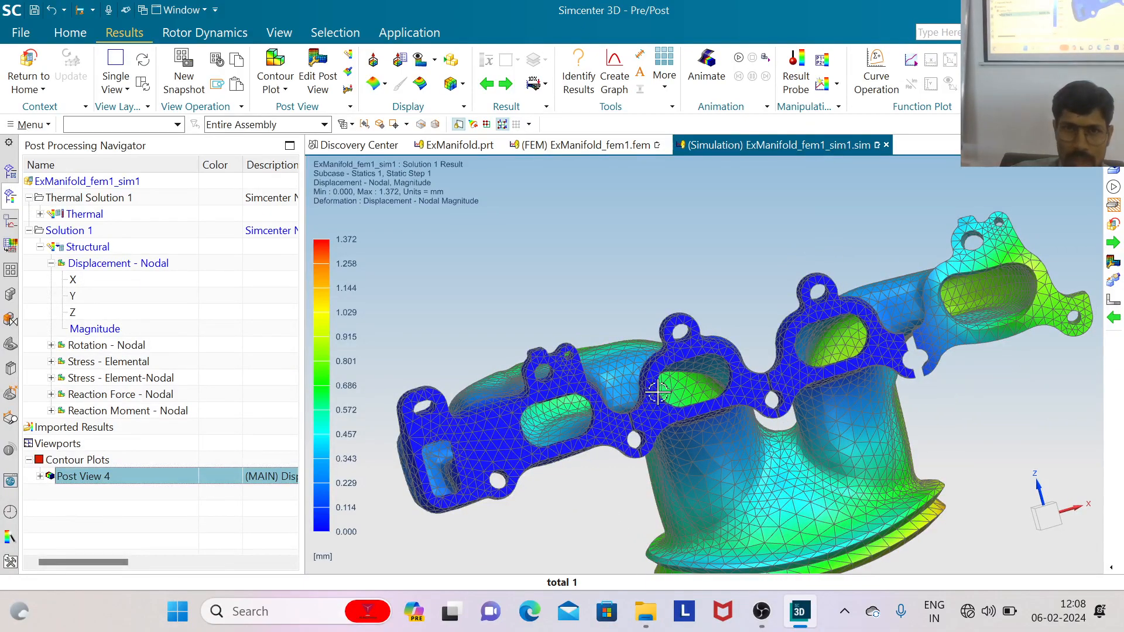
pyautogui.scroll(-1, 504, 451)
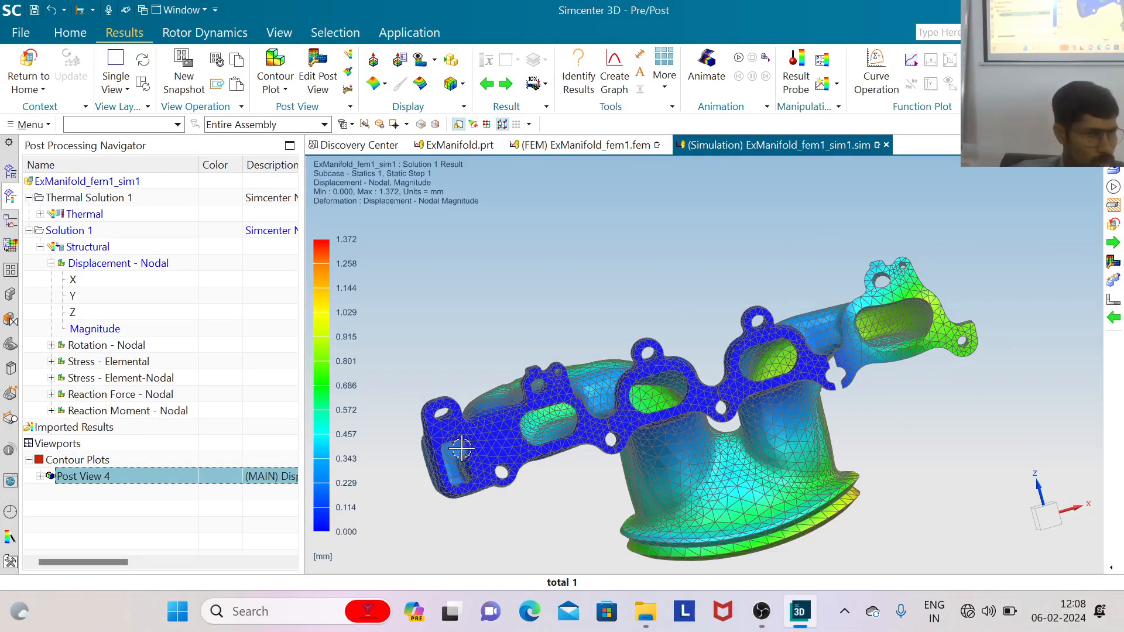
pyautogui.scroll(-1, 550, 403)
pyautogui.moveTo(913, 468); pyautogui.dragTo(923, 419, button='middle')
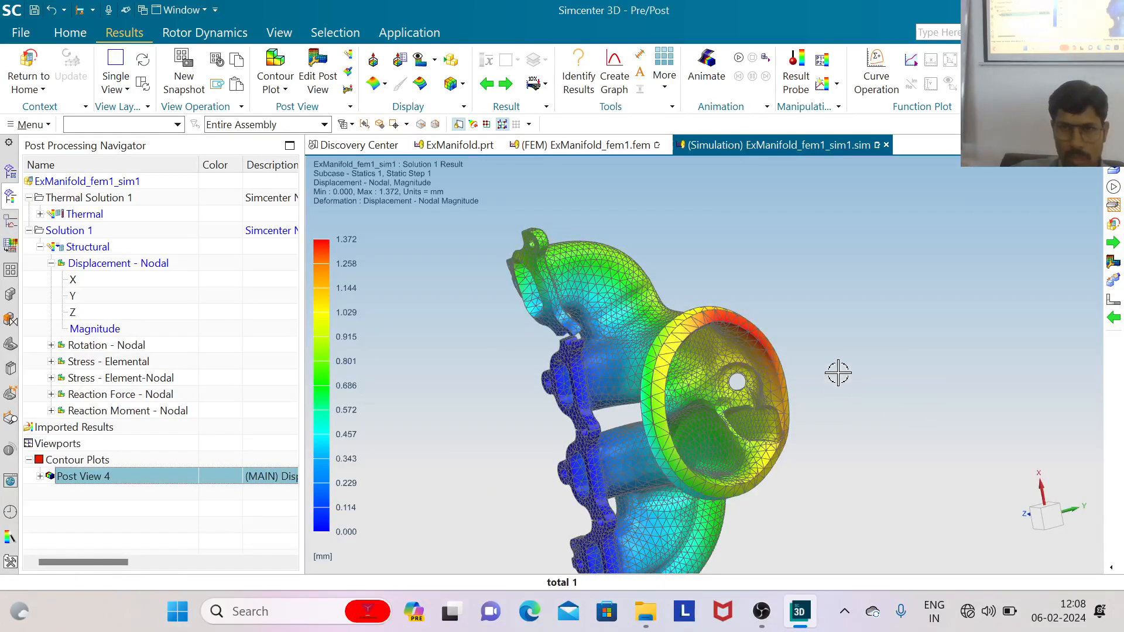
pyautogui.moveTo(438, 303); pyautogui.dragTo(615, 261, button='middle')
pyautogui.scroll(-1, 659, 249)
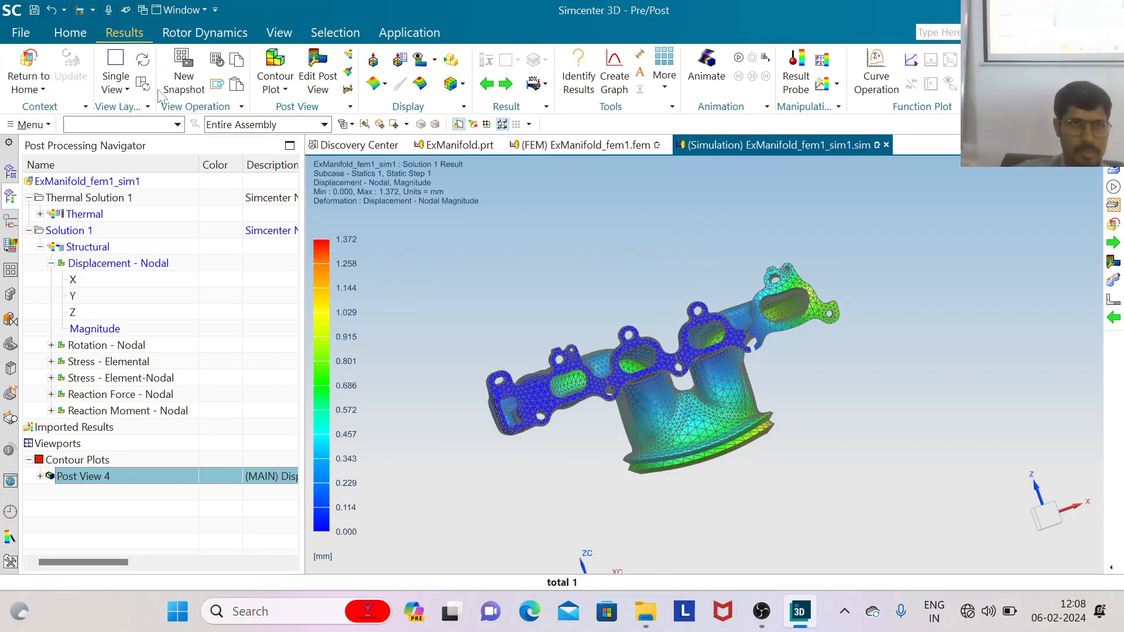
# Plot the Von-Mises component of Stress - Element-Nodal, and play and stop the animation of the deformed manifold
pyautogui.click(51, 263)
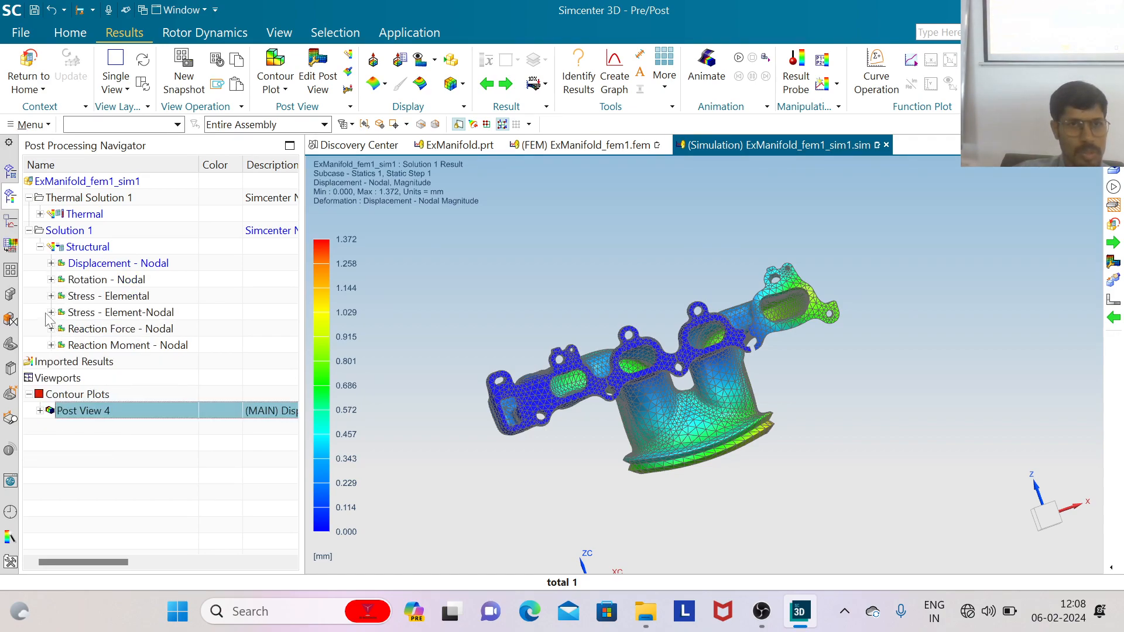
pyautogui.click(50, 313)
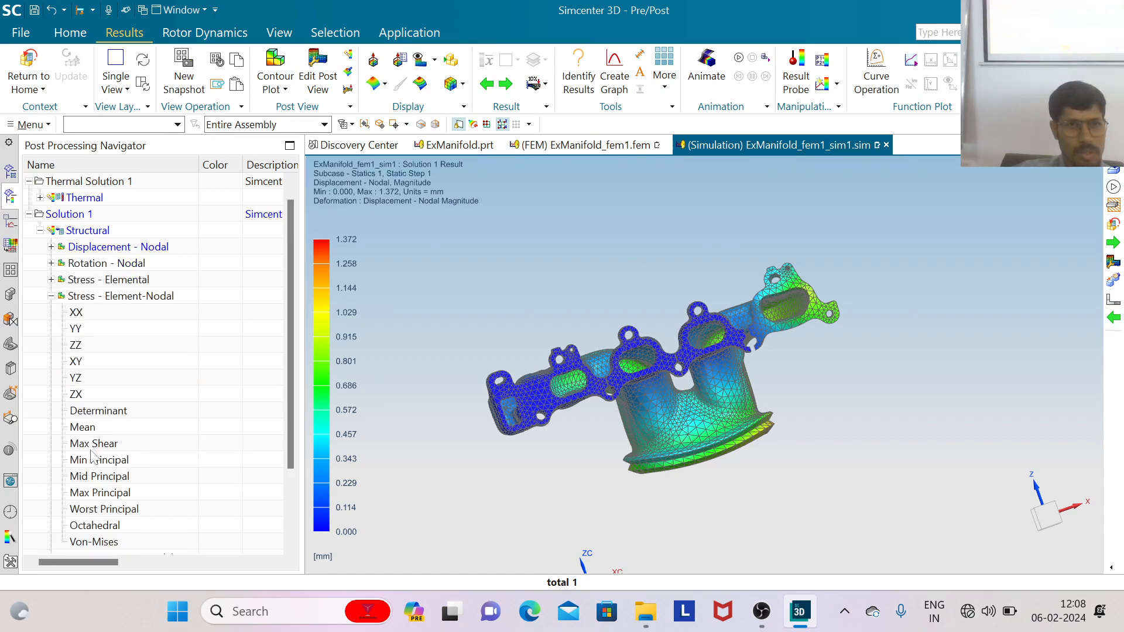
pyautogui.doubleClick(107, 542)
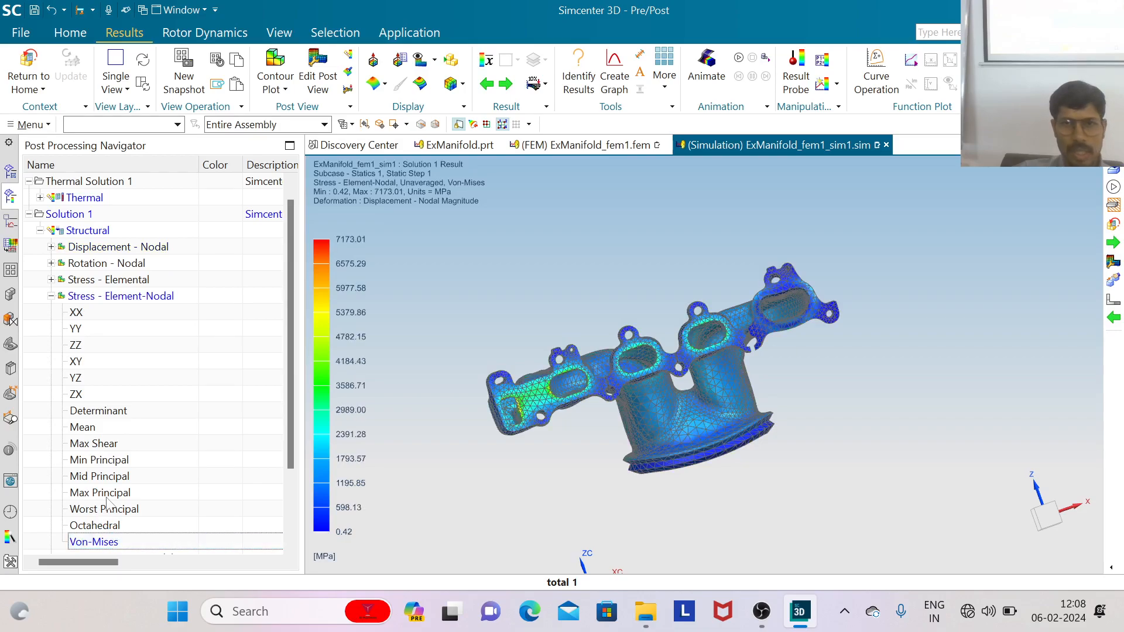
pyautogui.scroll(5, 600, 272)
pyautogui.scroll(-5, 600, 271)
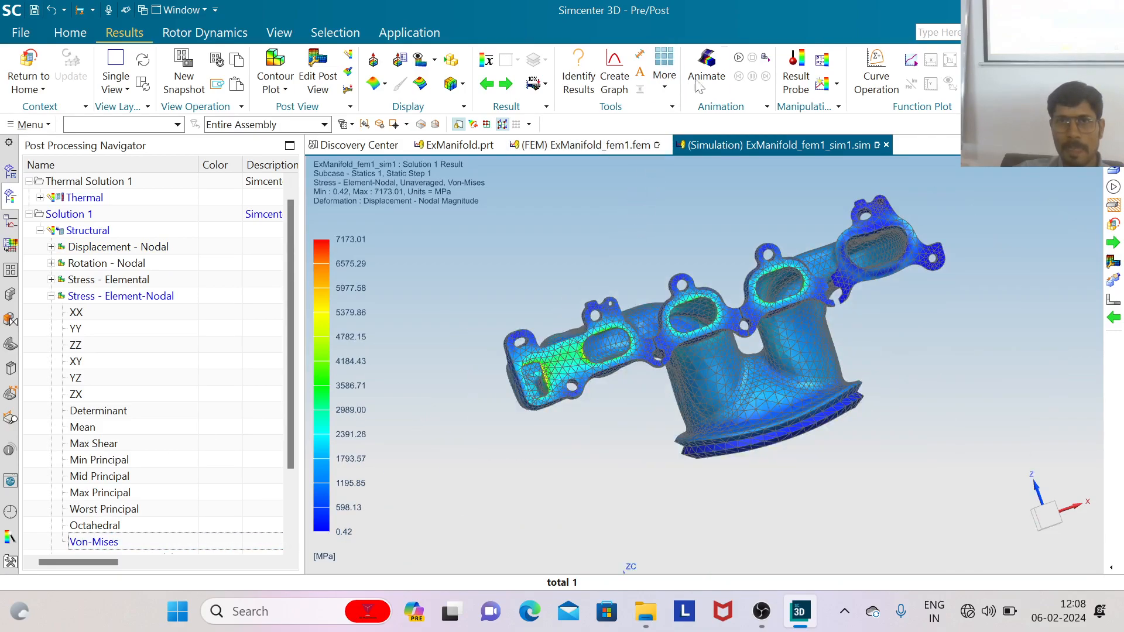
pyautogui.click(739, 58)
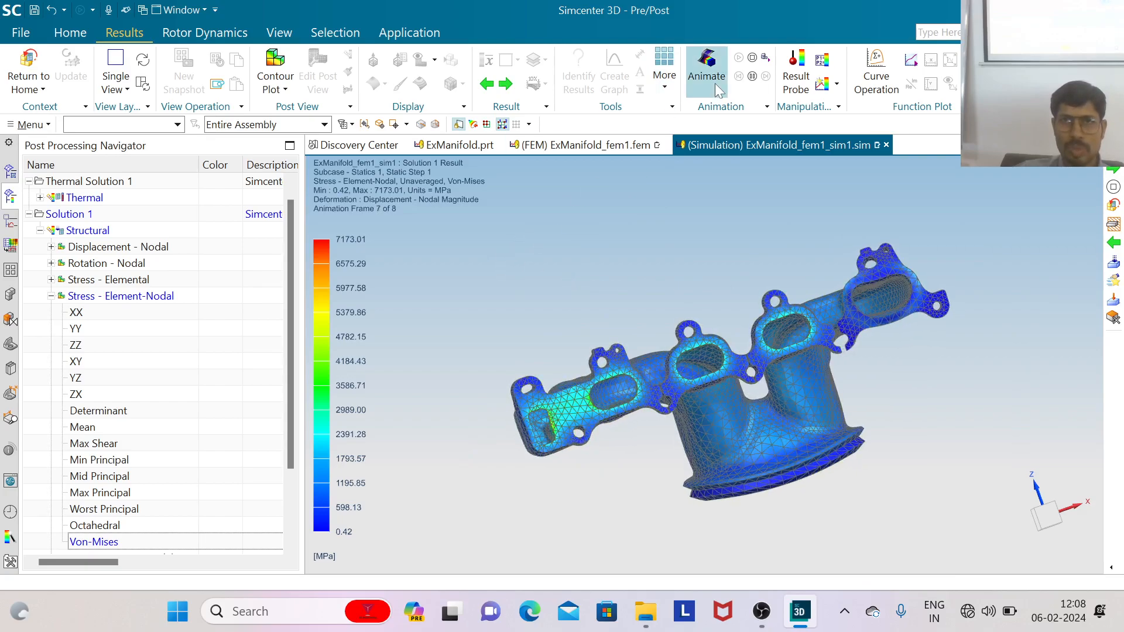
pyautogui.click(753, 58)
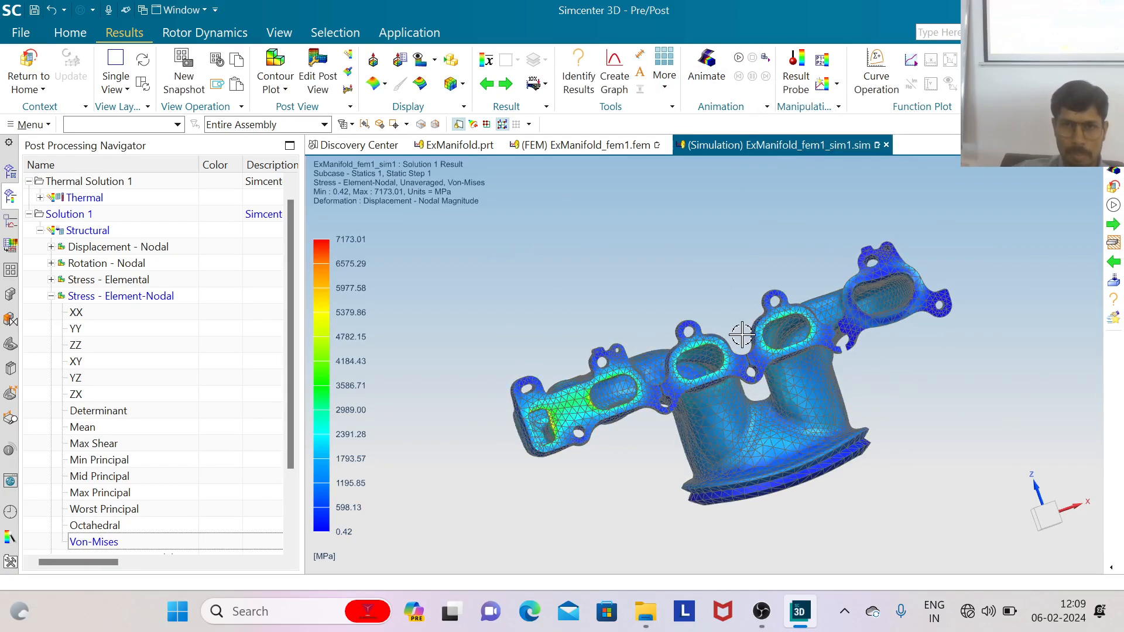
# Collapse the Structural results of Solution 1 and return from post-processing to the simulation model
pyautogui.click(51, 296)
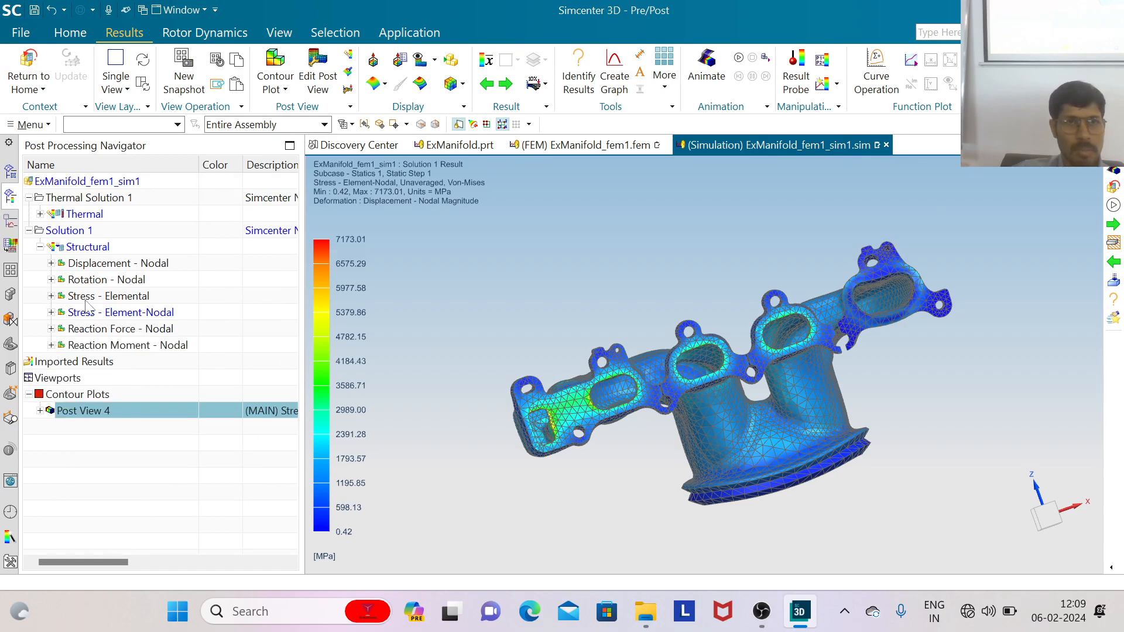
pyautogui.click(39, 248)
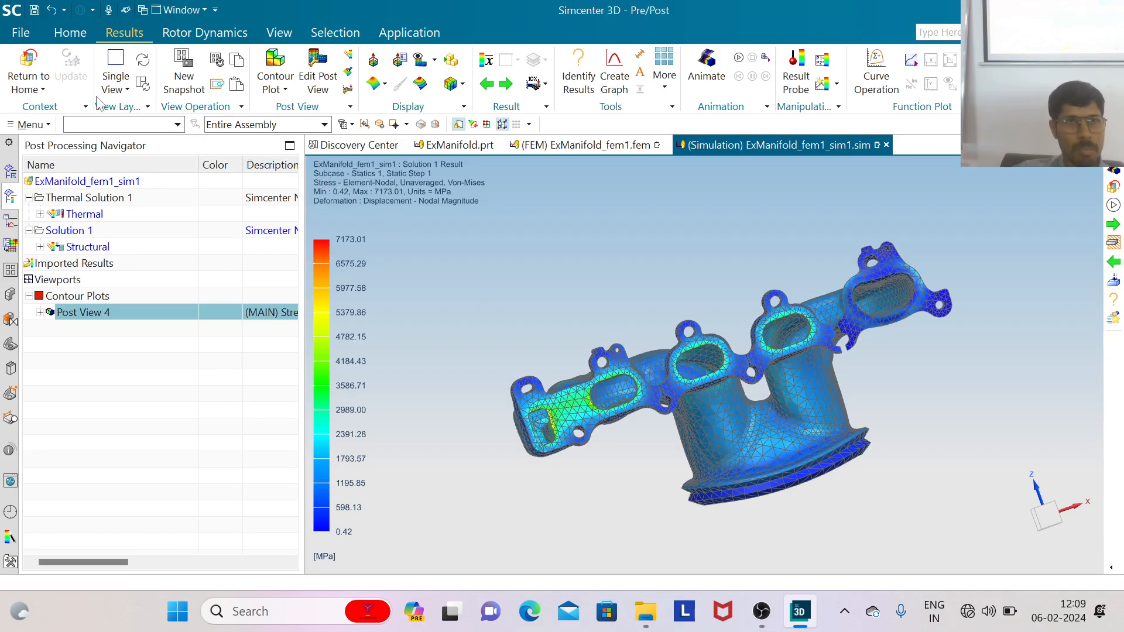
pyautogui.click(28, 69)
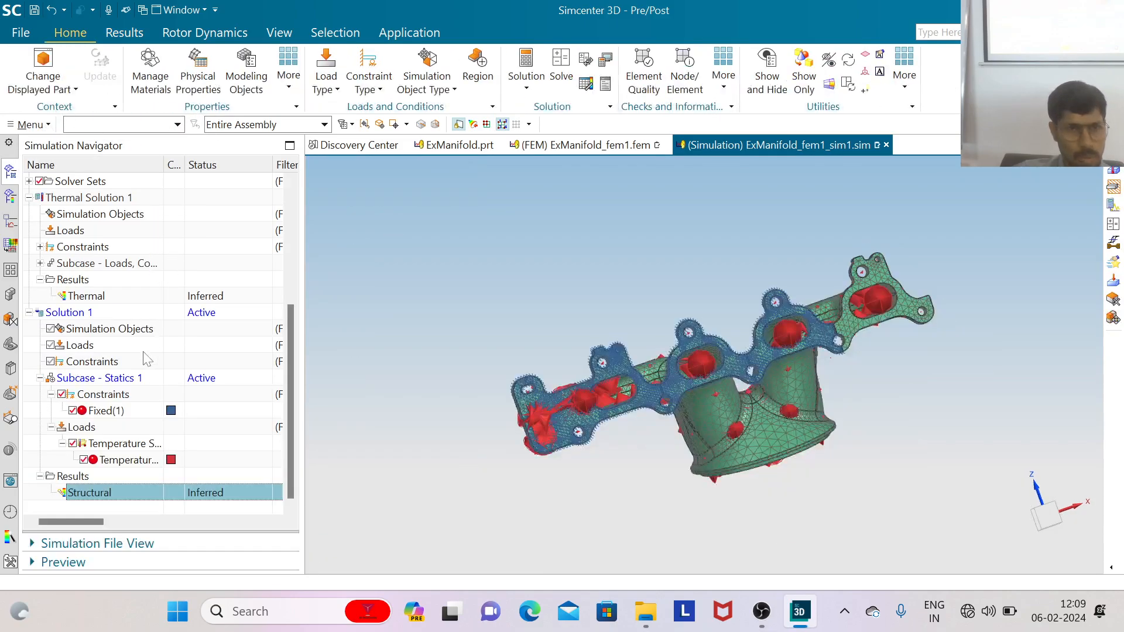
pyautogui.rightClick(84, 433)
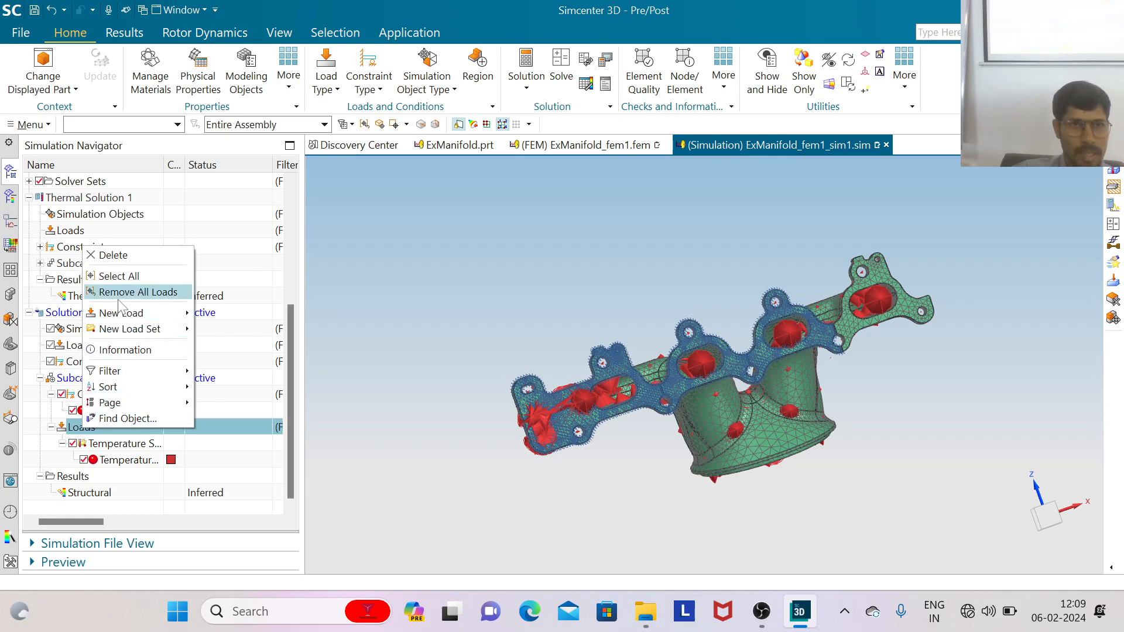
pyautogui.moveTo(179, 315)
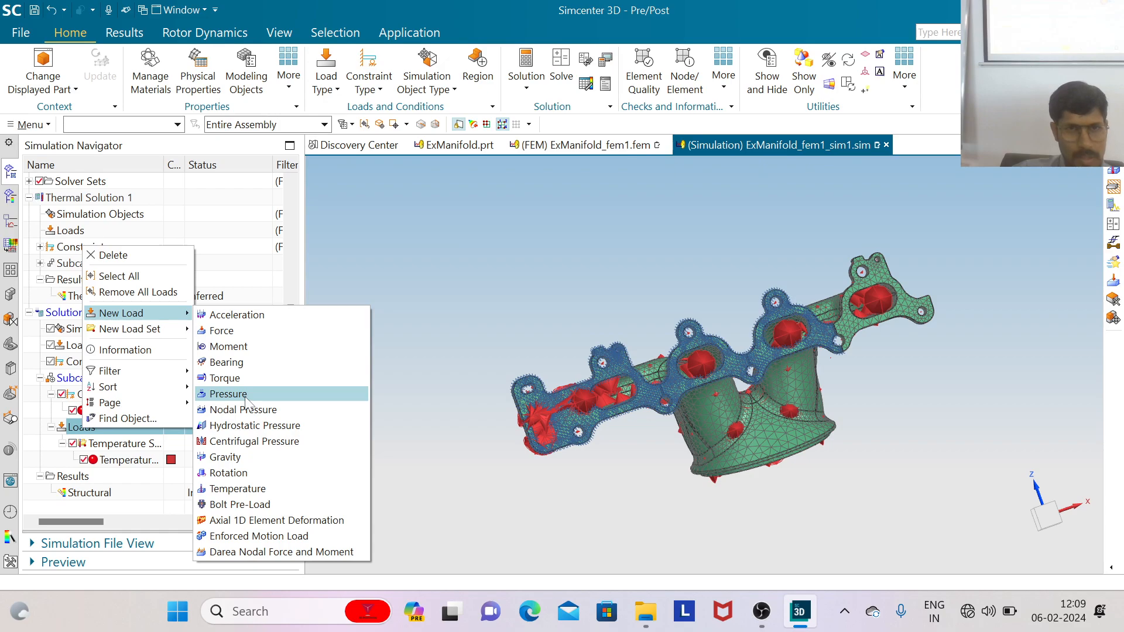
pyautogui.click(413, 432)
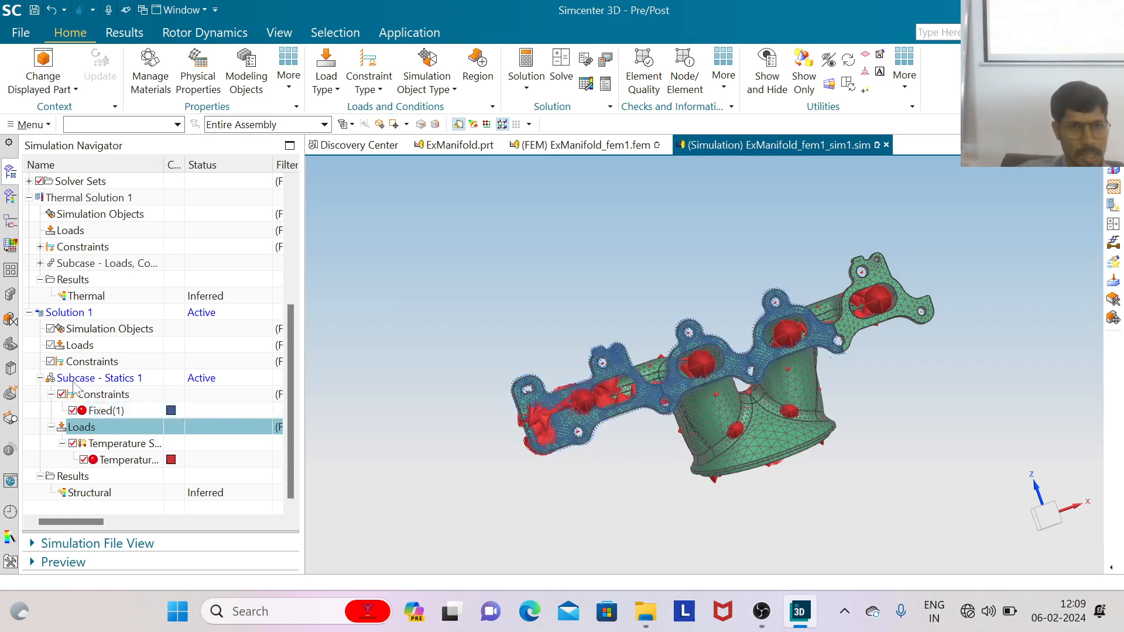
pyautogui.rightClick(65, 315)
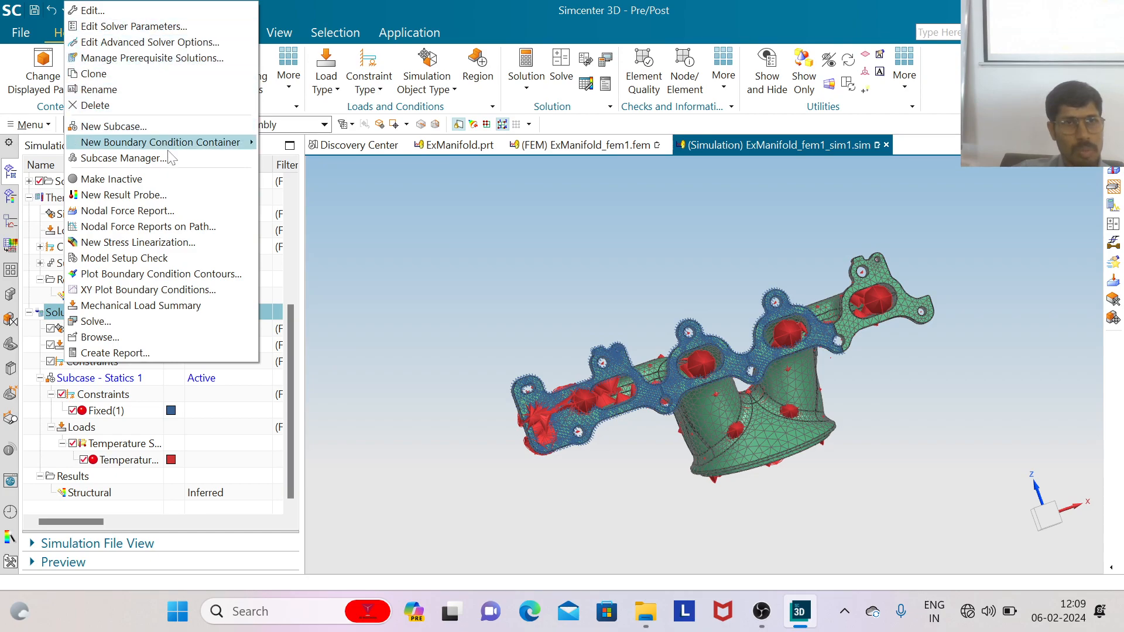
pyautogui.click(161, 485)
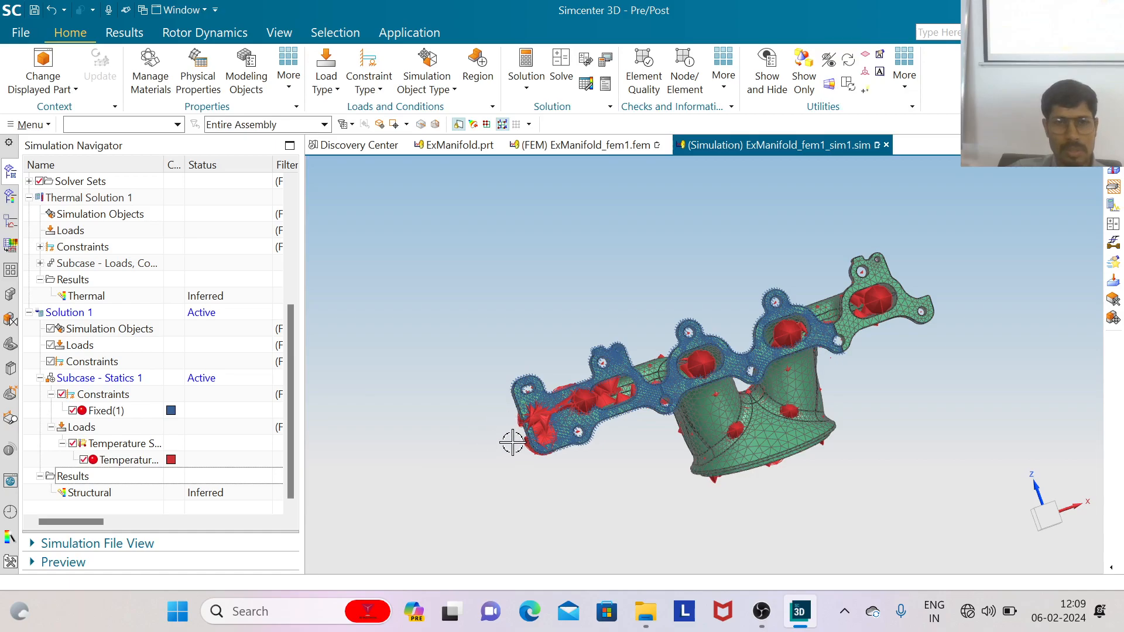
pyautogui.click(761, 612)
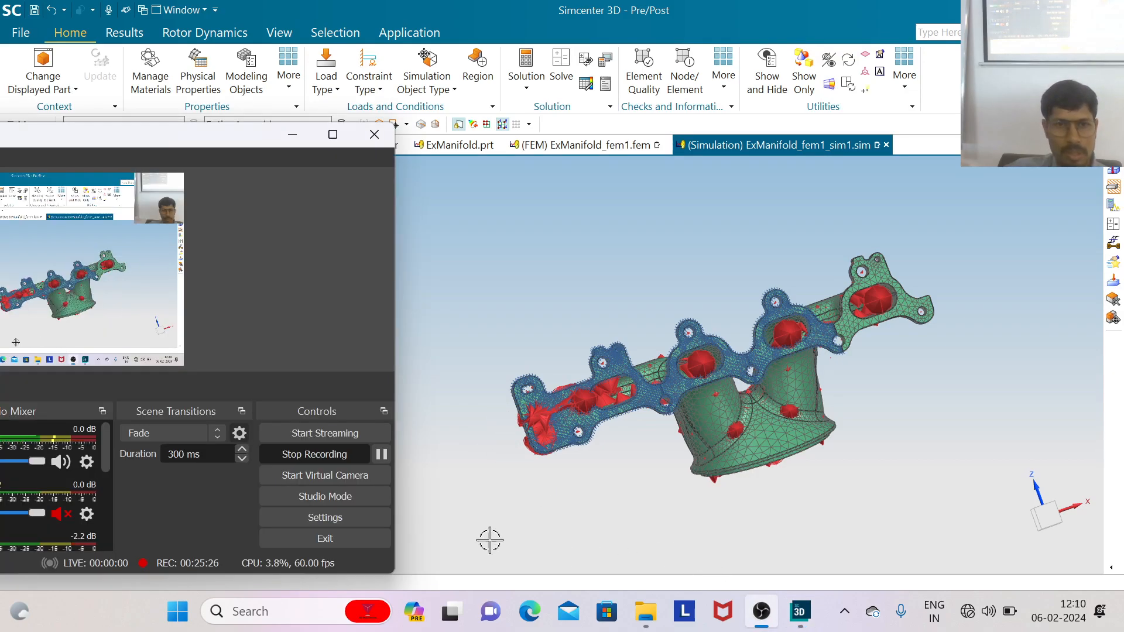